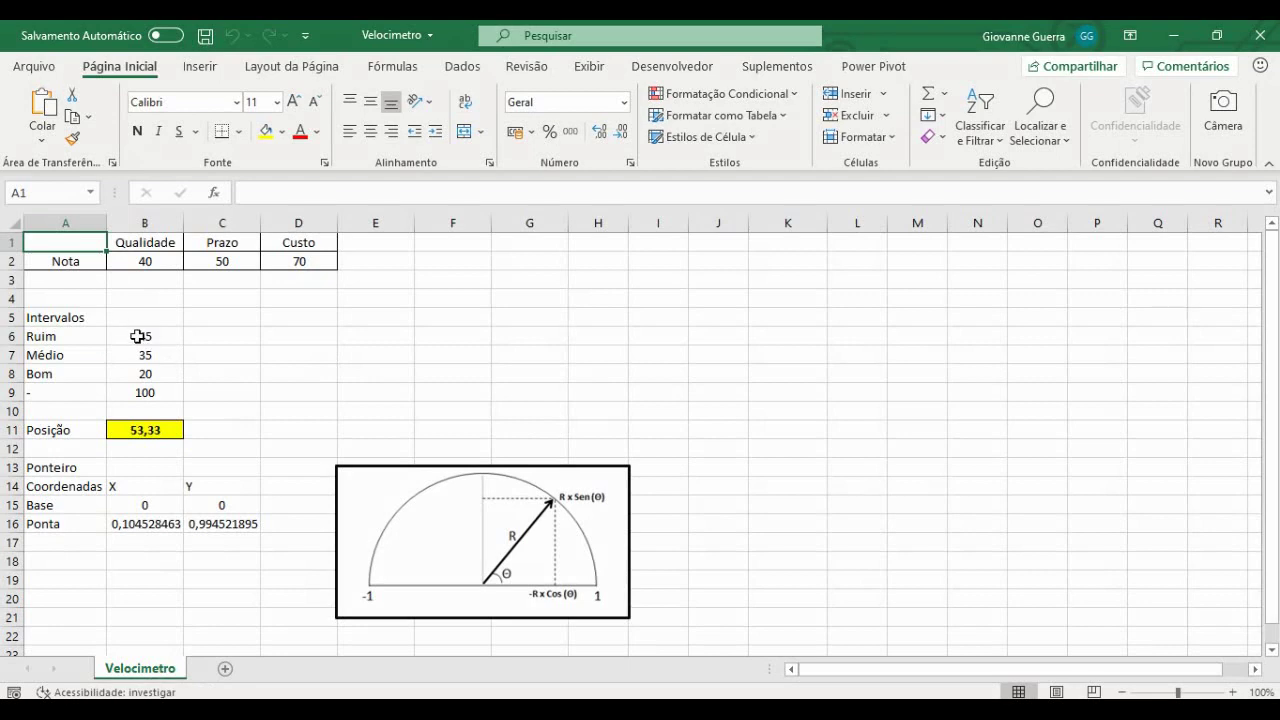
Review the interval values for Ruim, Médio, Bom and the "-" row in B6:B9.
click(138, 336)
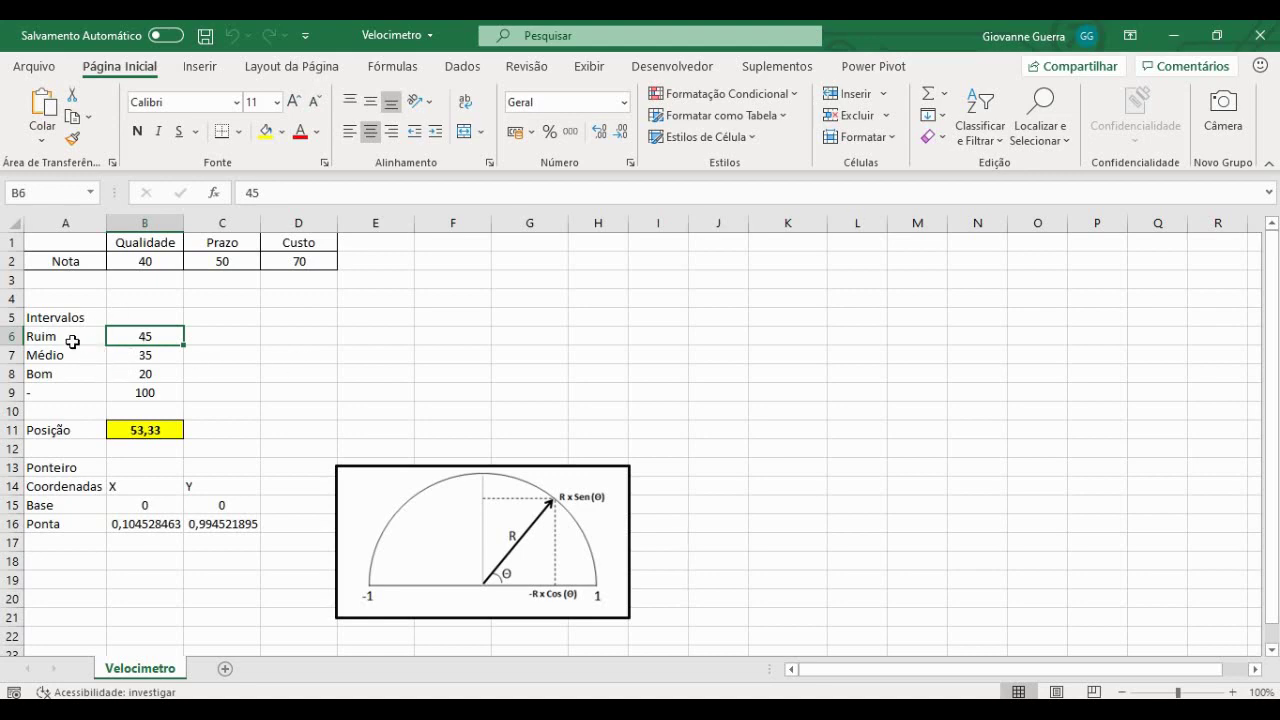
drag(73, 341, 158, 387)
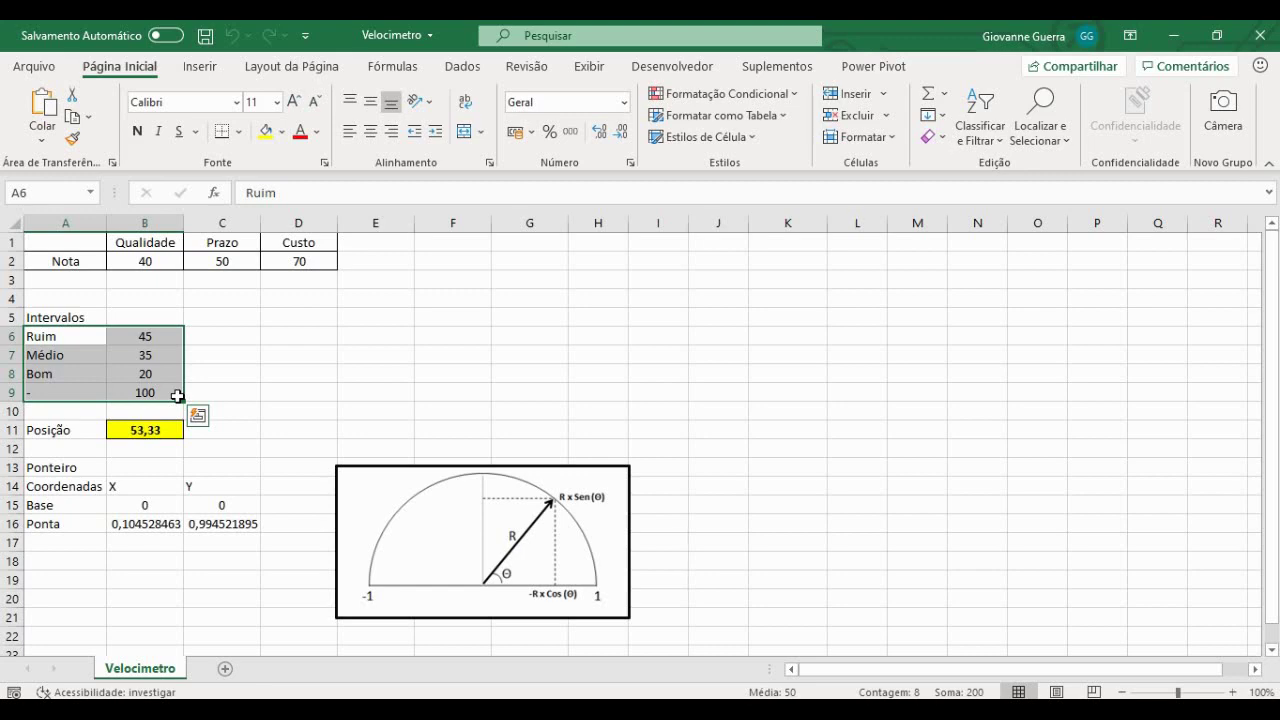
click(145, 390)
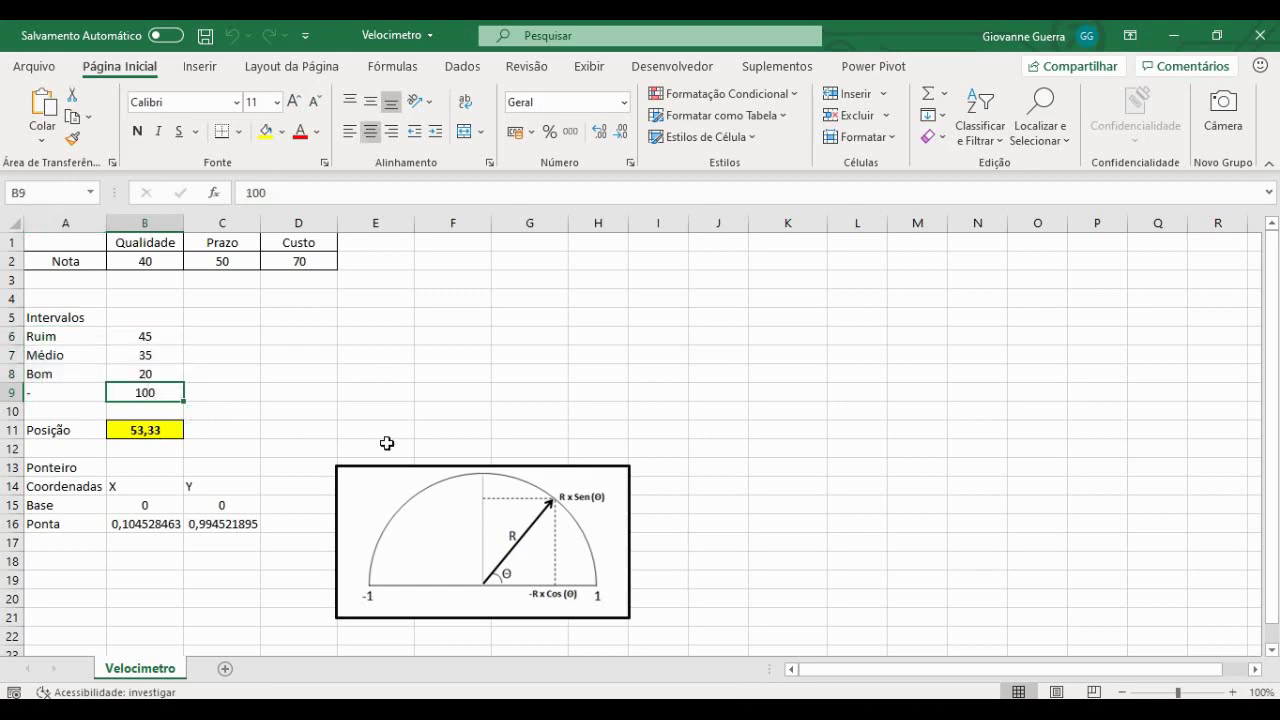
drag(164, 337, 166, 375)
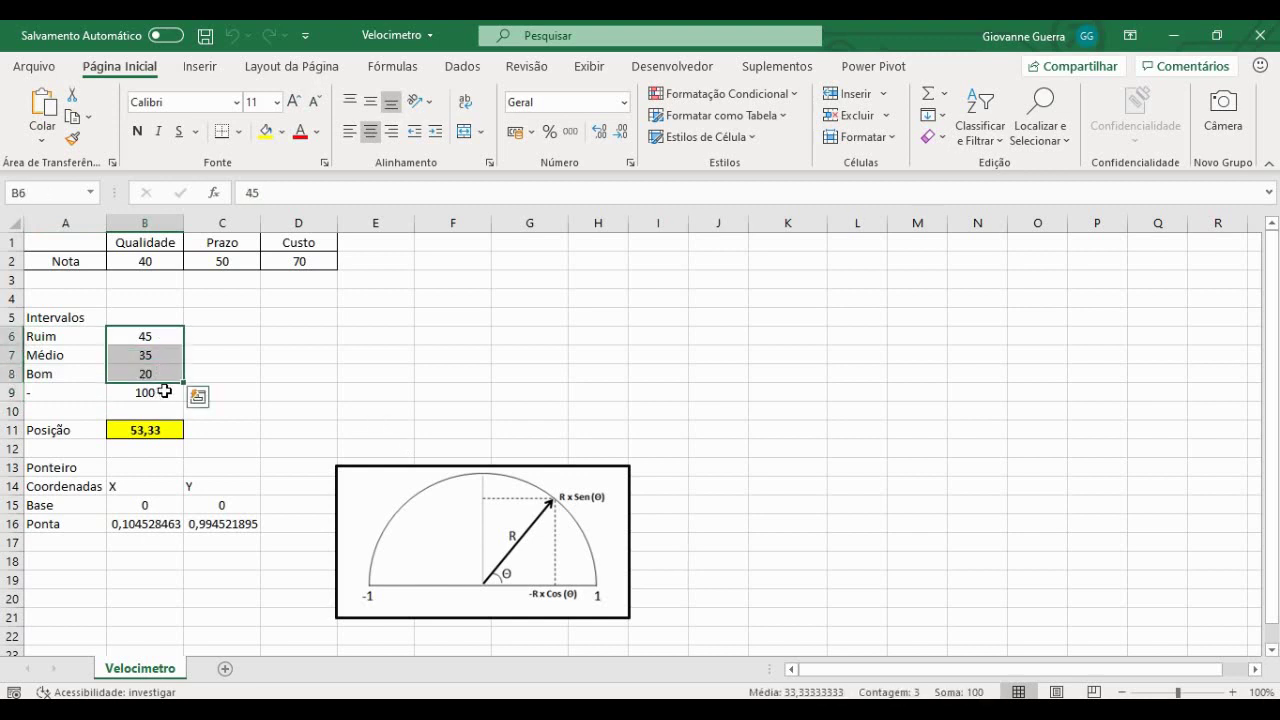
click(150, 373)
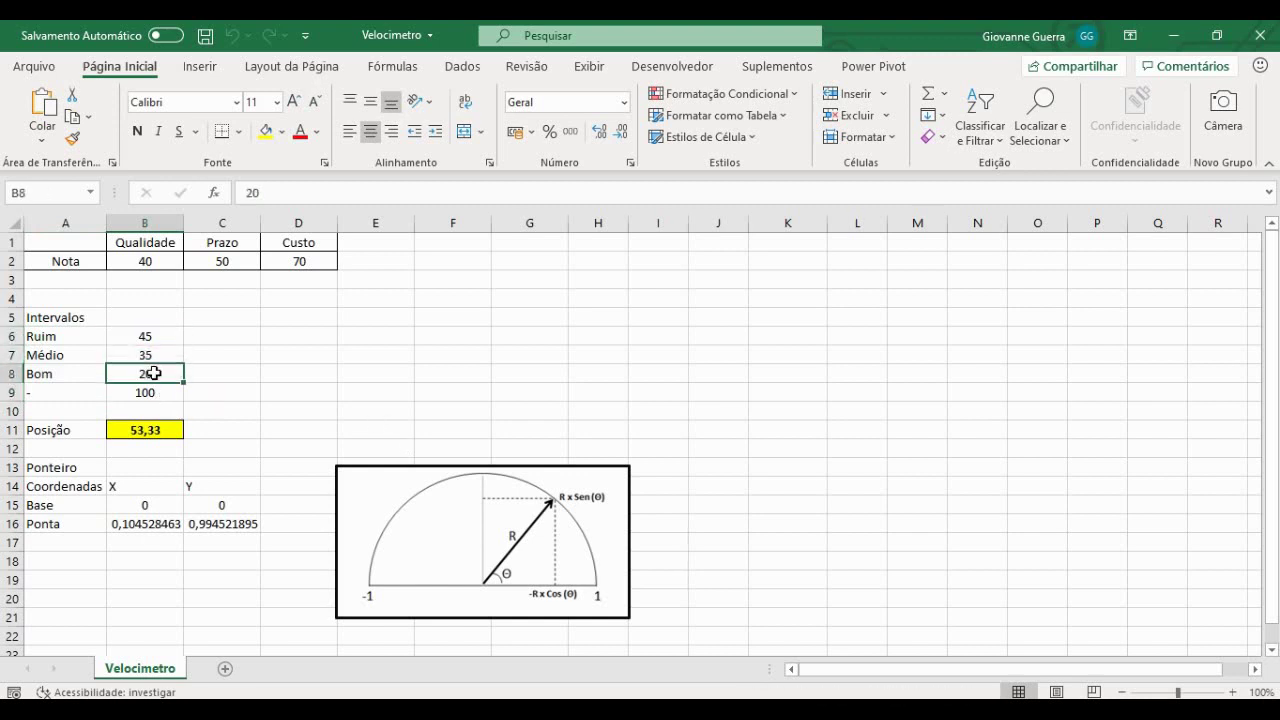
click(135, 480)
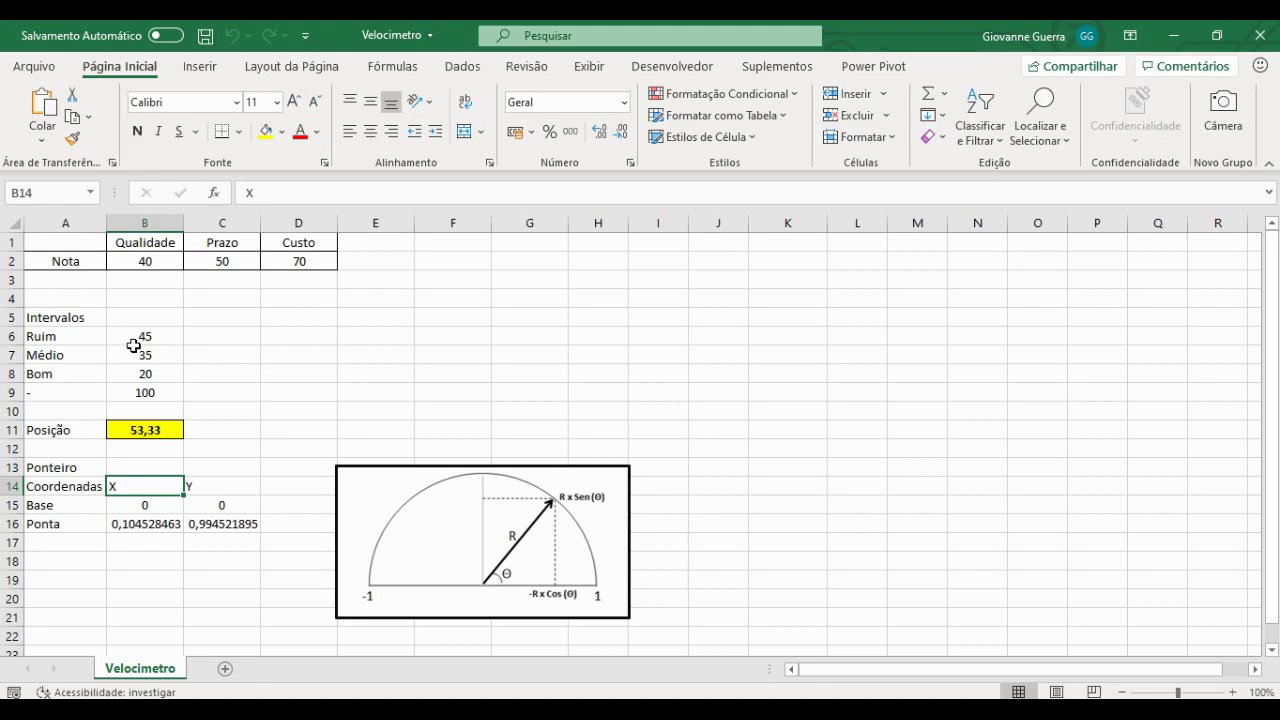
Insert a doughnut chart from the interval labels and values in A6:B9 and place it to the right of the semicircle diagram.
drag(62, 340, 162, 372)
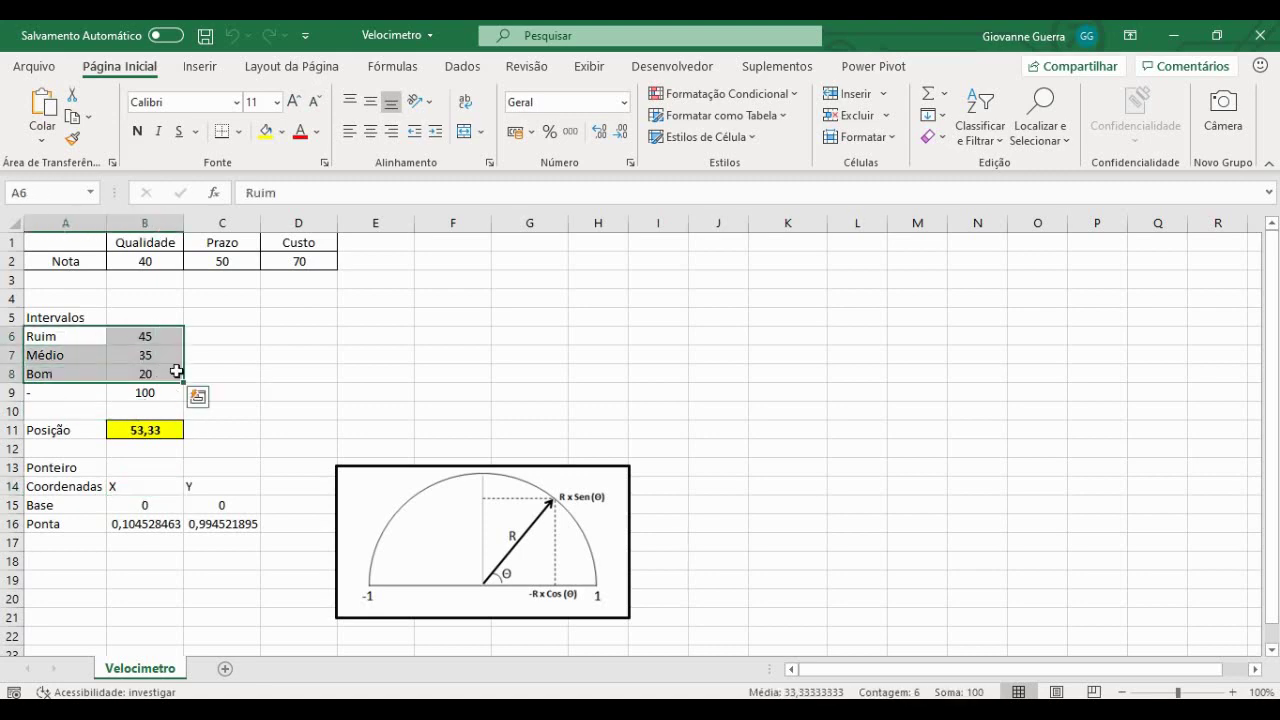
click(118, 392)
shift+click(58, 336)
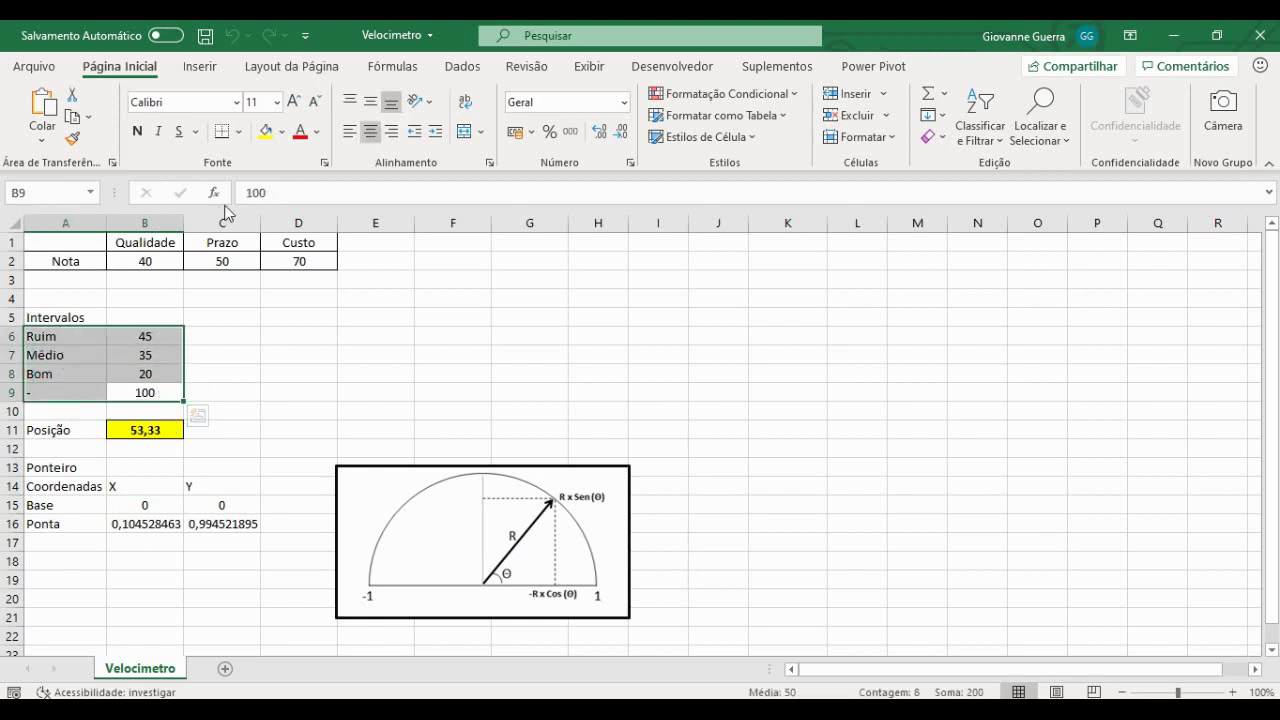
click(205, 70)
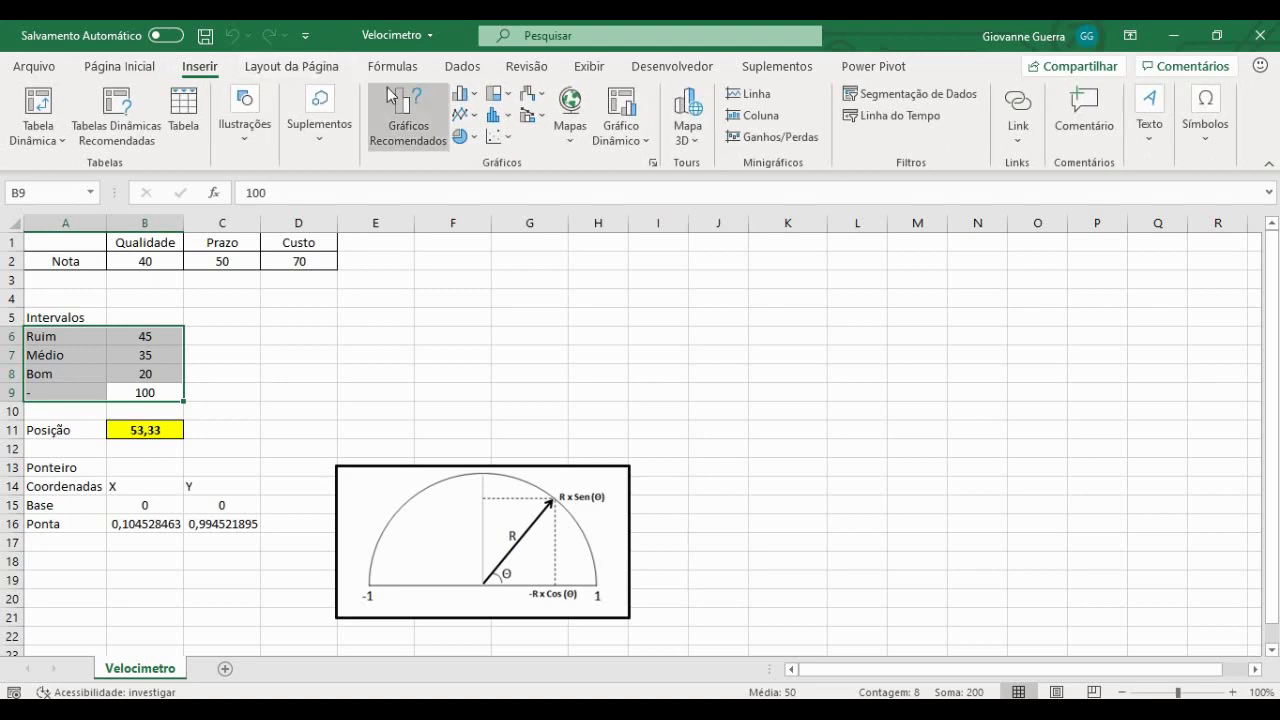
click(472, 139)
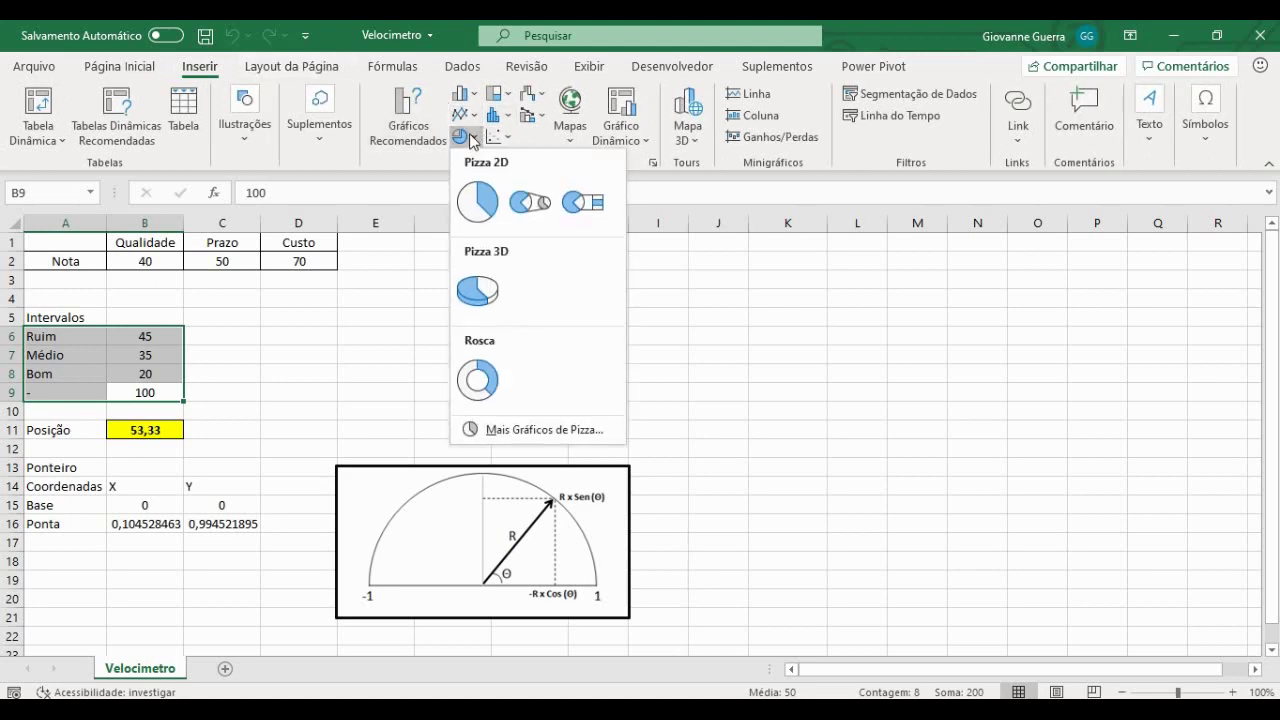
click(478, 380)
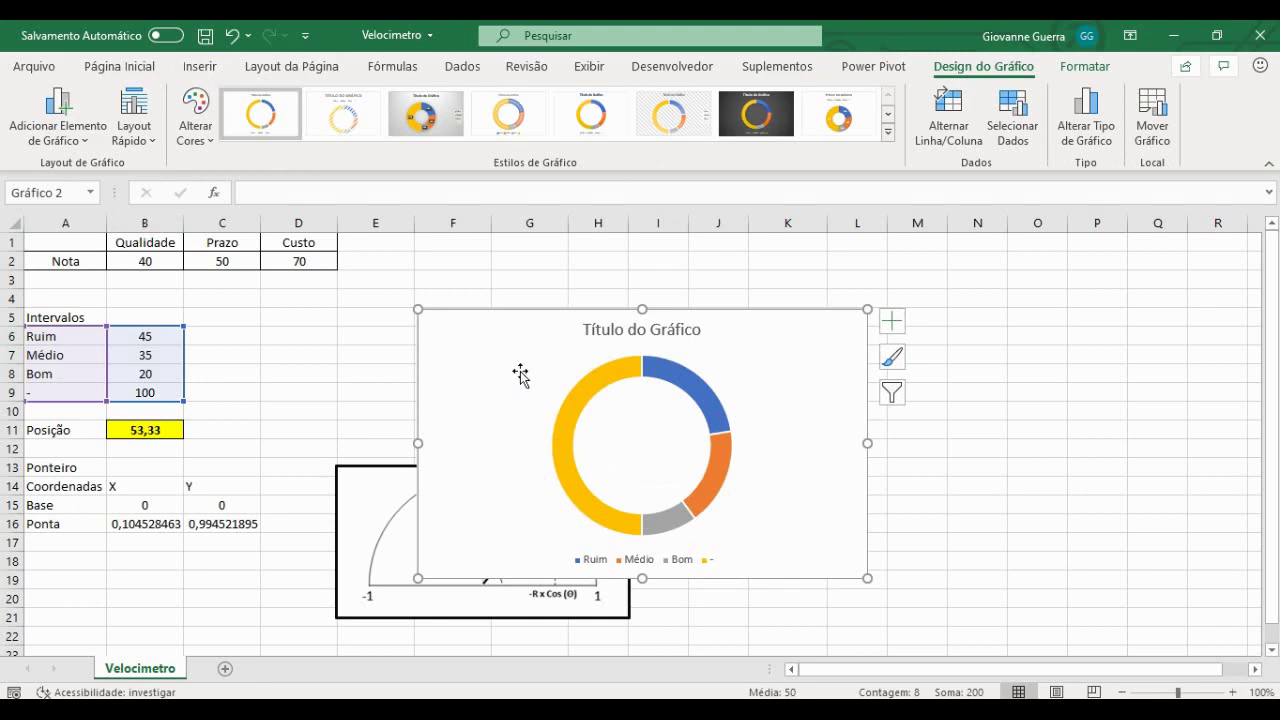
drag(521, 372, 754, 356)
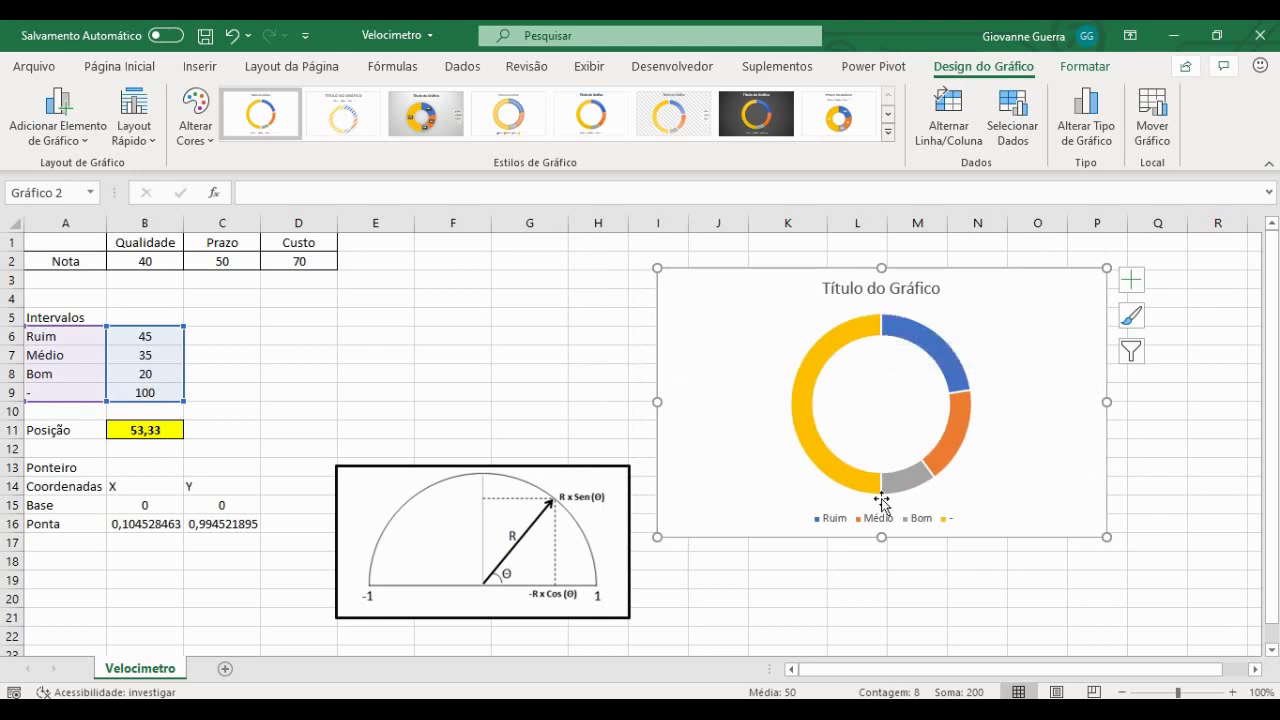
Open the series formatting options for the doughnut ring.
click(878, 388)
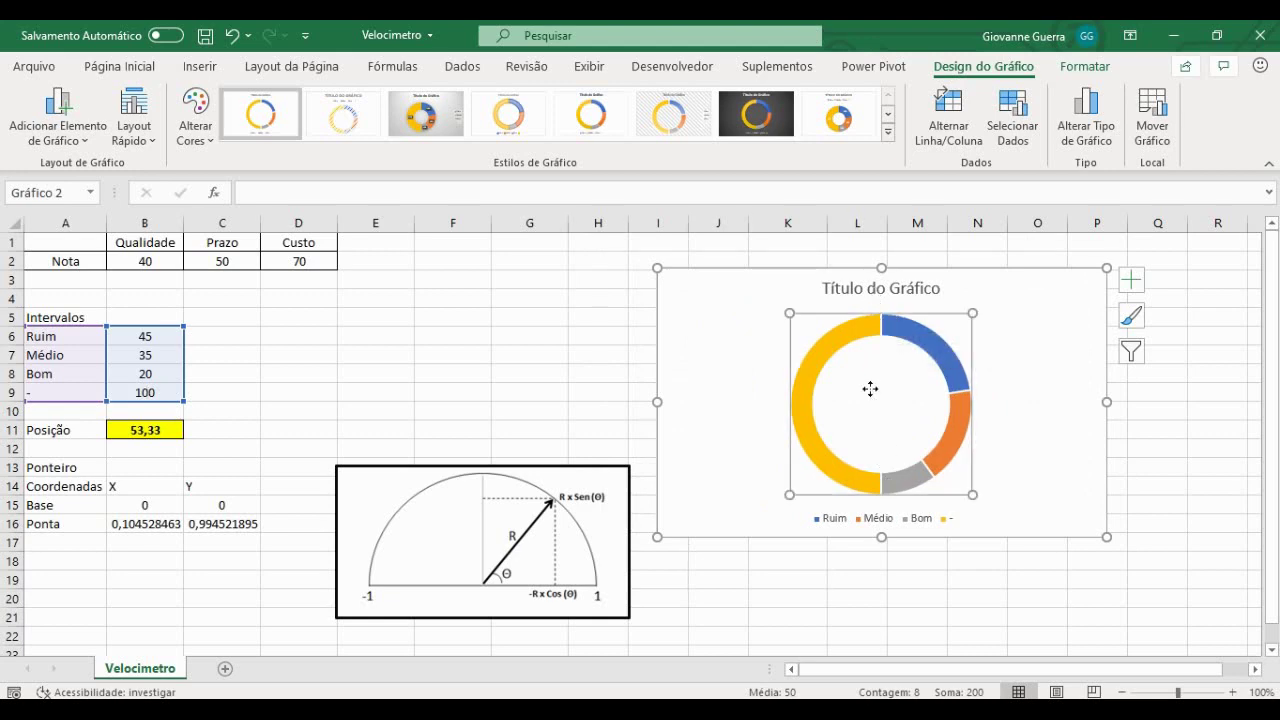
double_click(838, 354)
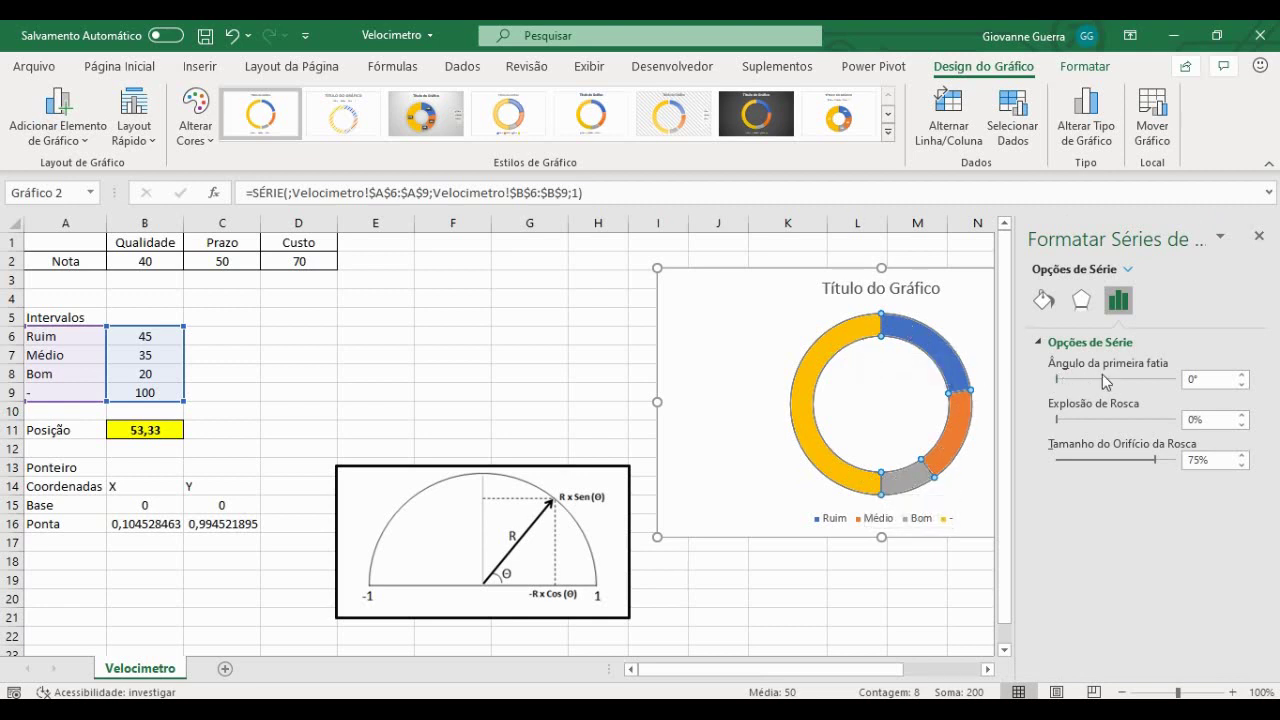
click(1242, 375)
click(1242, 375)
click(1242, 375)
click(1242, 375)
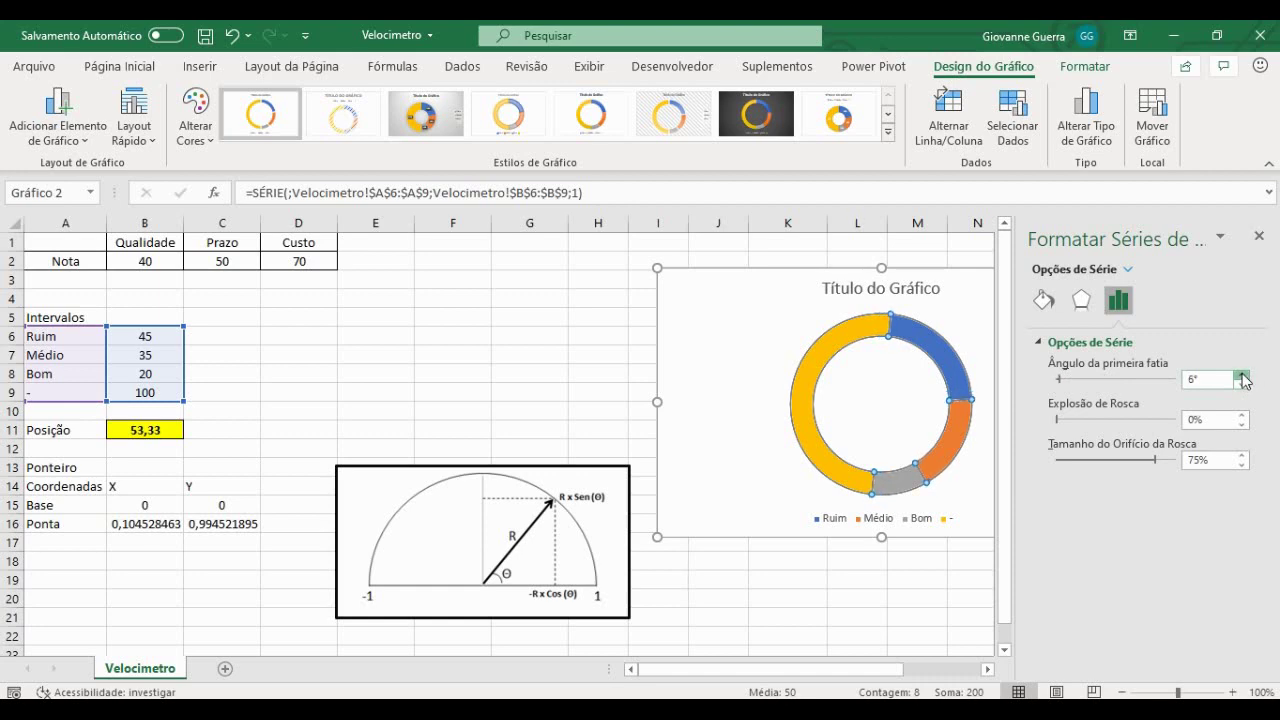
click(1242, 375)
click(1242, 375)
click(1242, 375)
click(1242, 375)
click(1242, 375)
click(1242, 375)
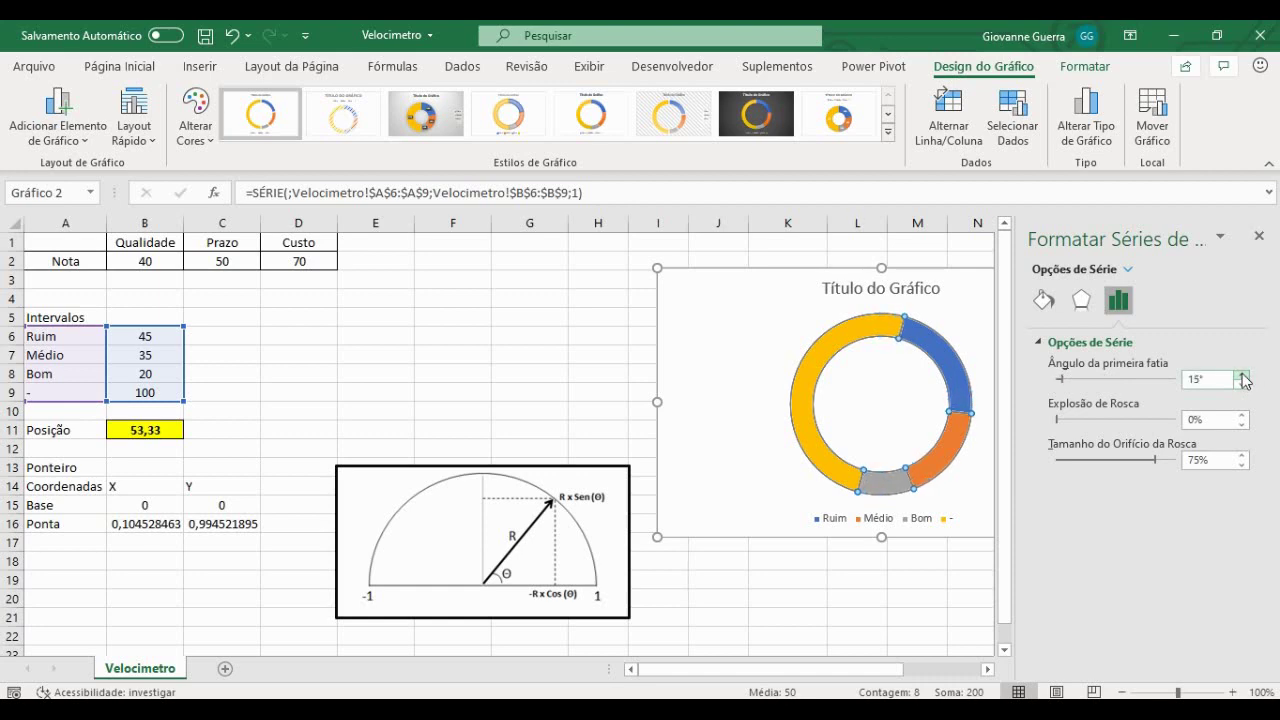
click(1242, 375)
click(1242, 375)
click(1242, 375)
click(1242, 375)
Set the doughnut series' first slice angle to 270° and close the series formatting options.
drag(1218, 379, 1144, 373)
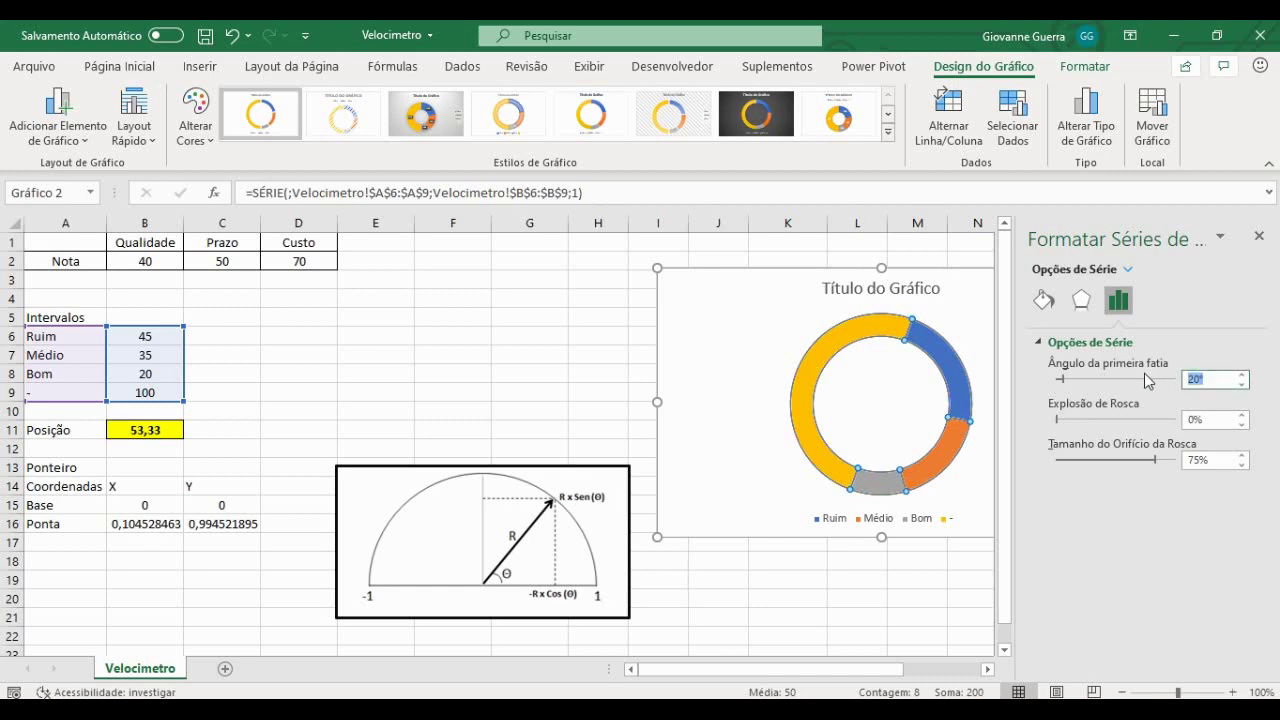
text(1)
key(BackSpace)
text(270)
key(Return)
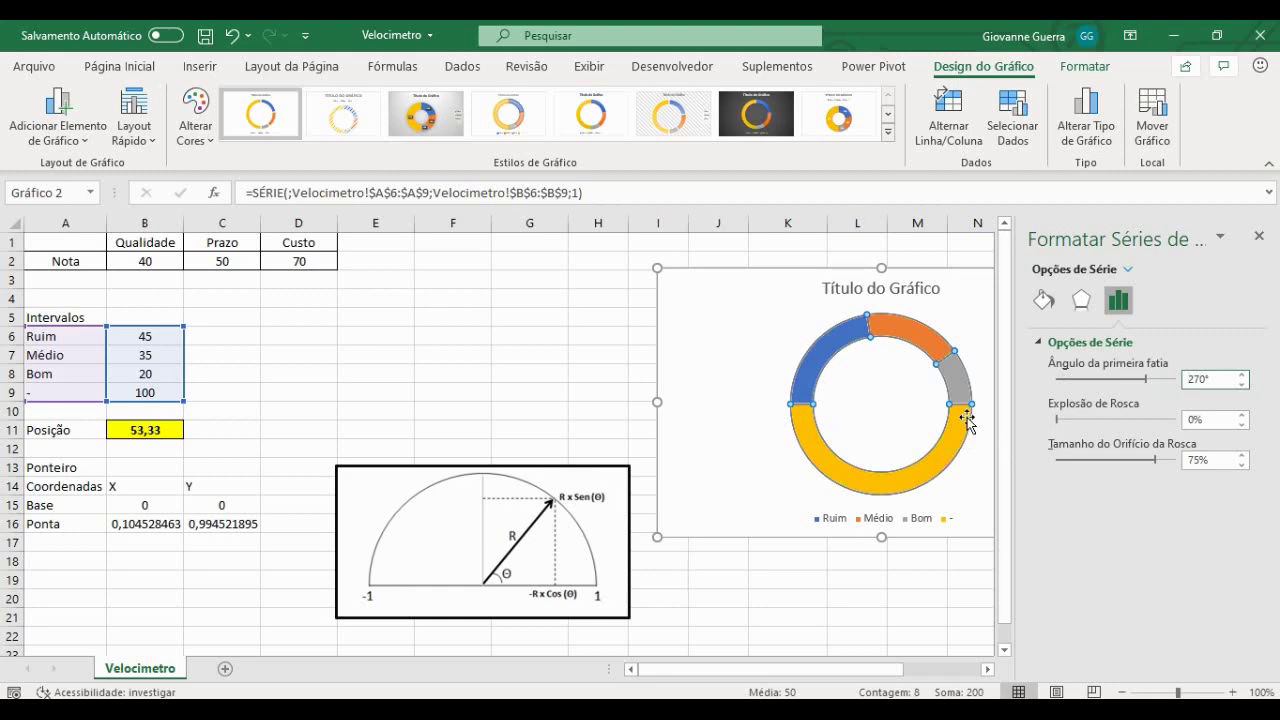
click(1259, 238)
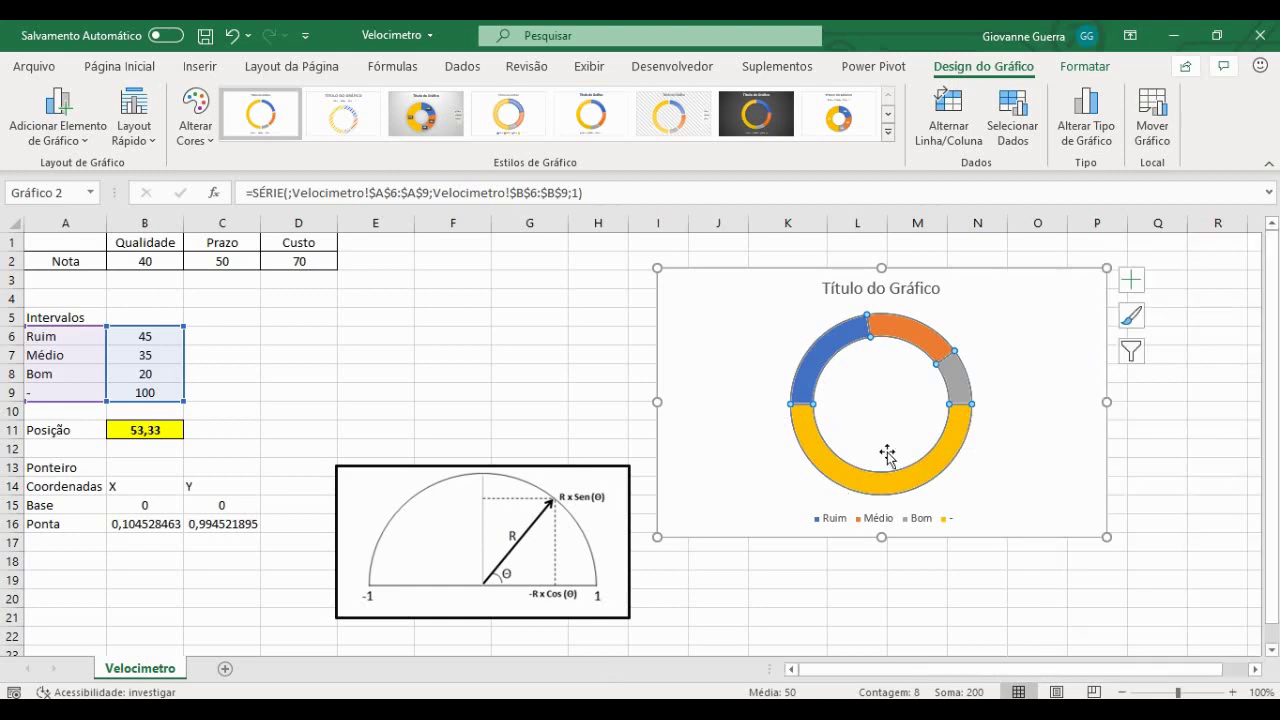
click(866, 384)
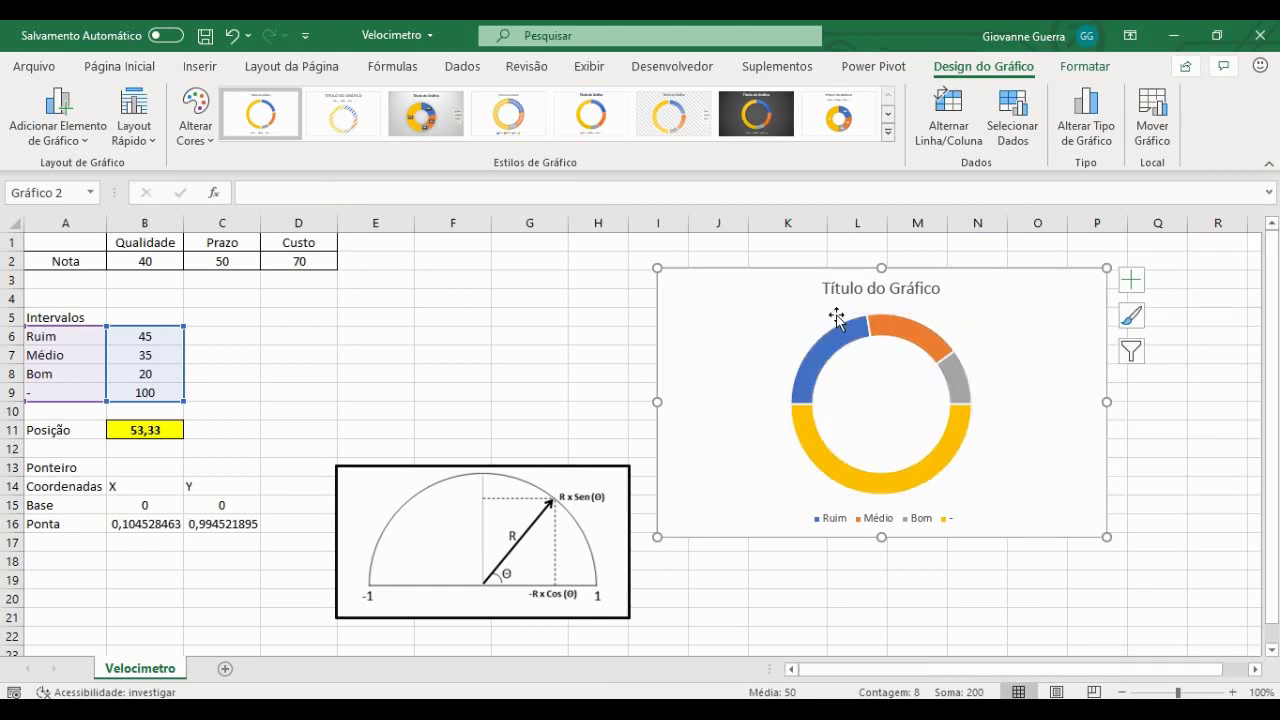
Remove the fill from the "-" slice that forms the lower half of the doughnut.
click(888, 477)
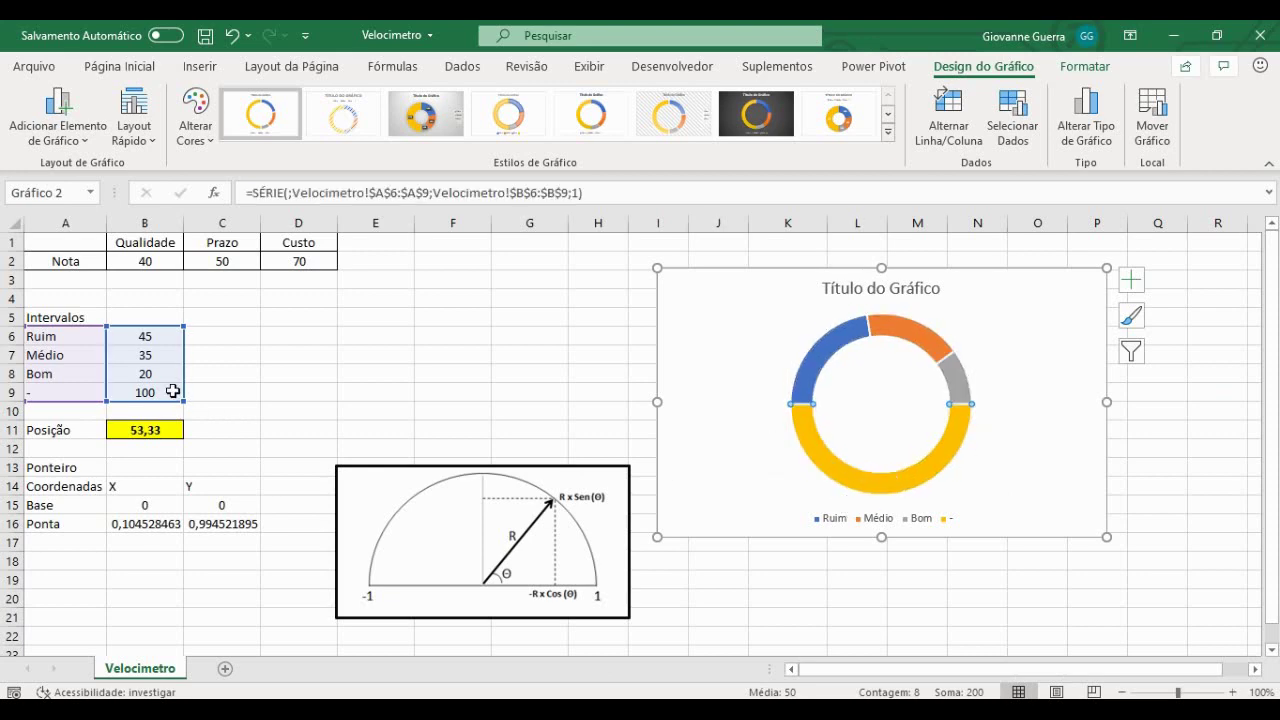
click(118, 66)
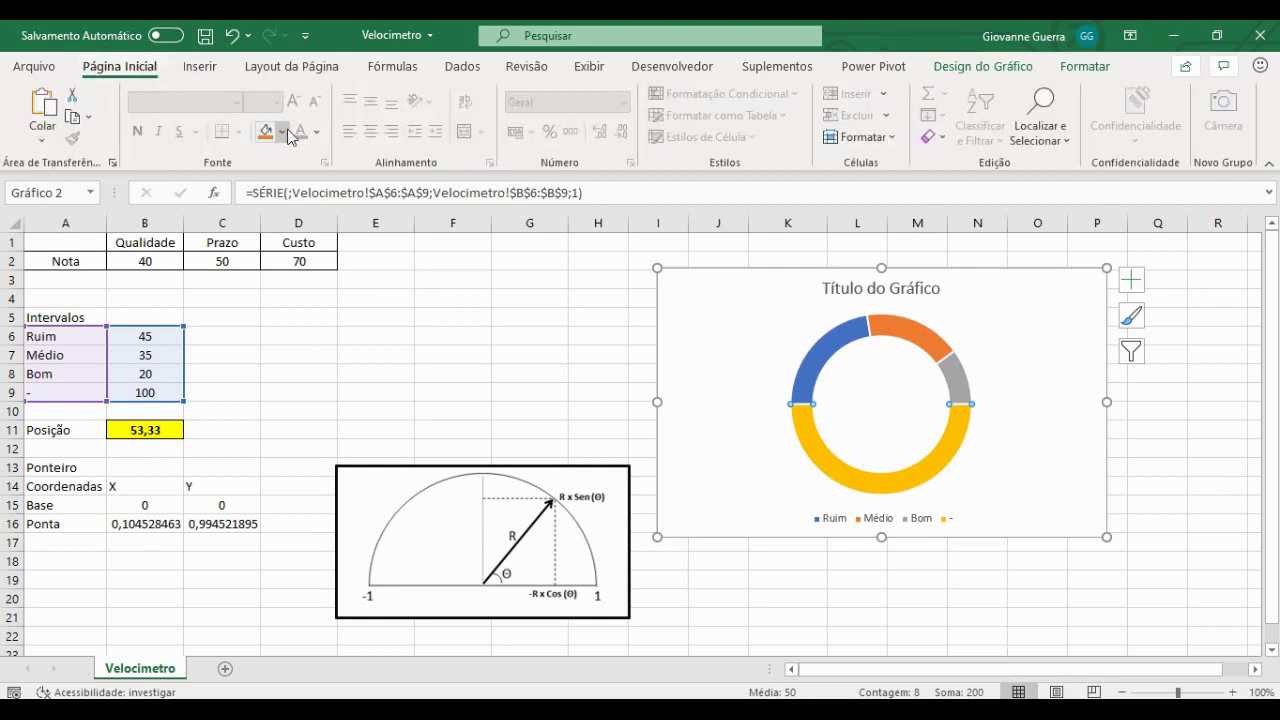
click(982, 66)
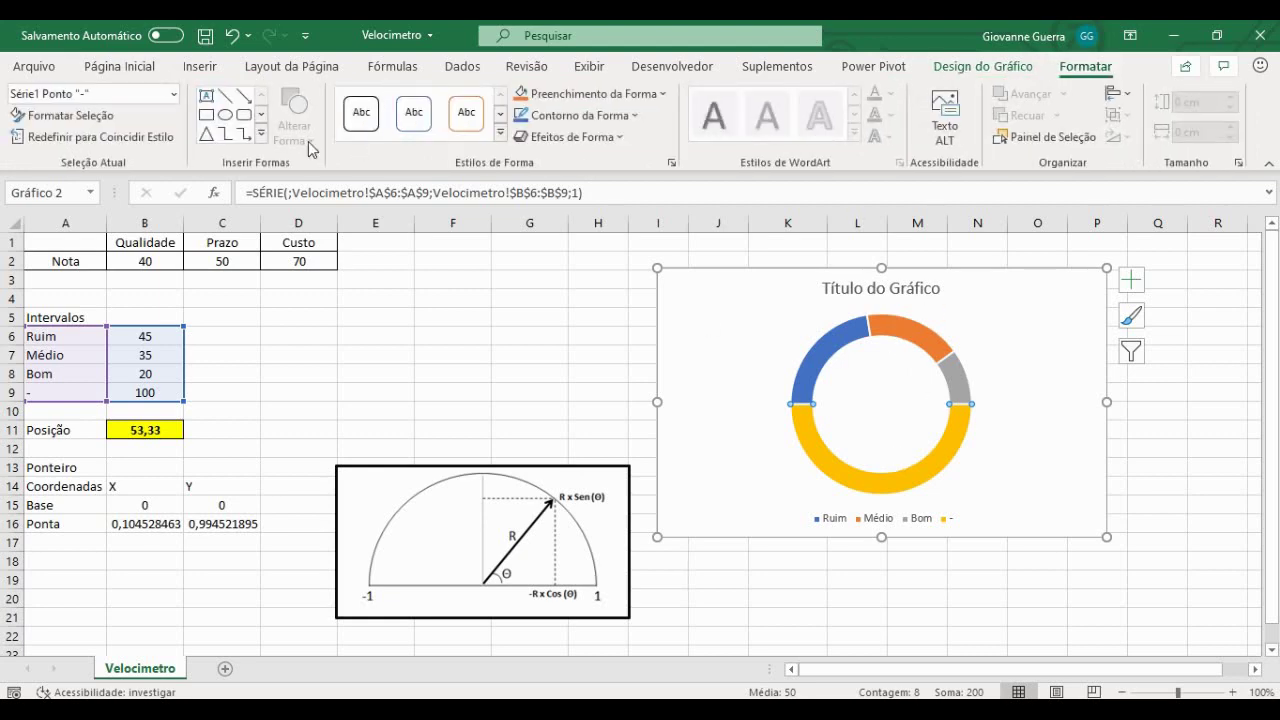
click(662, 95)
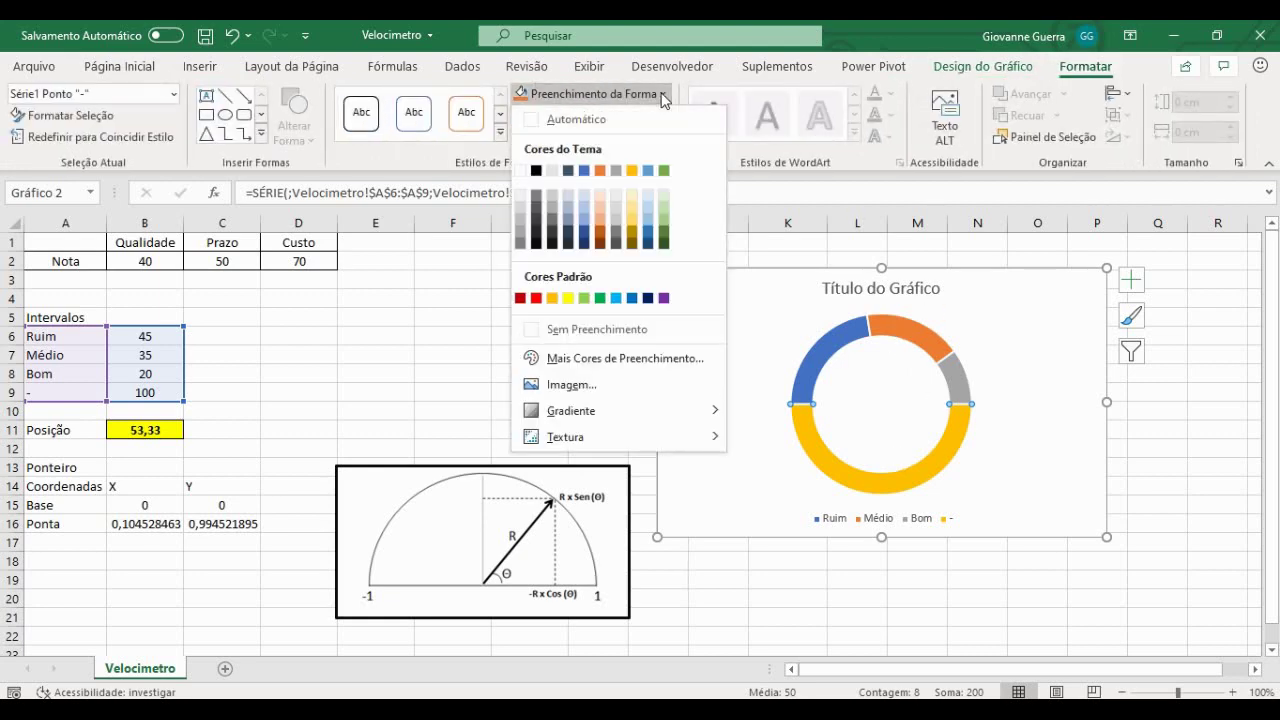
click(617, 334)
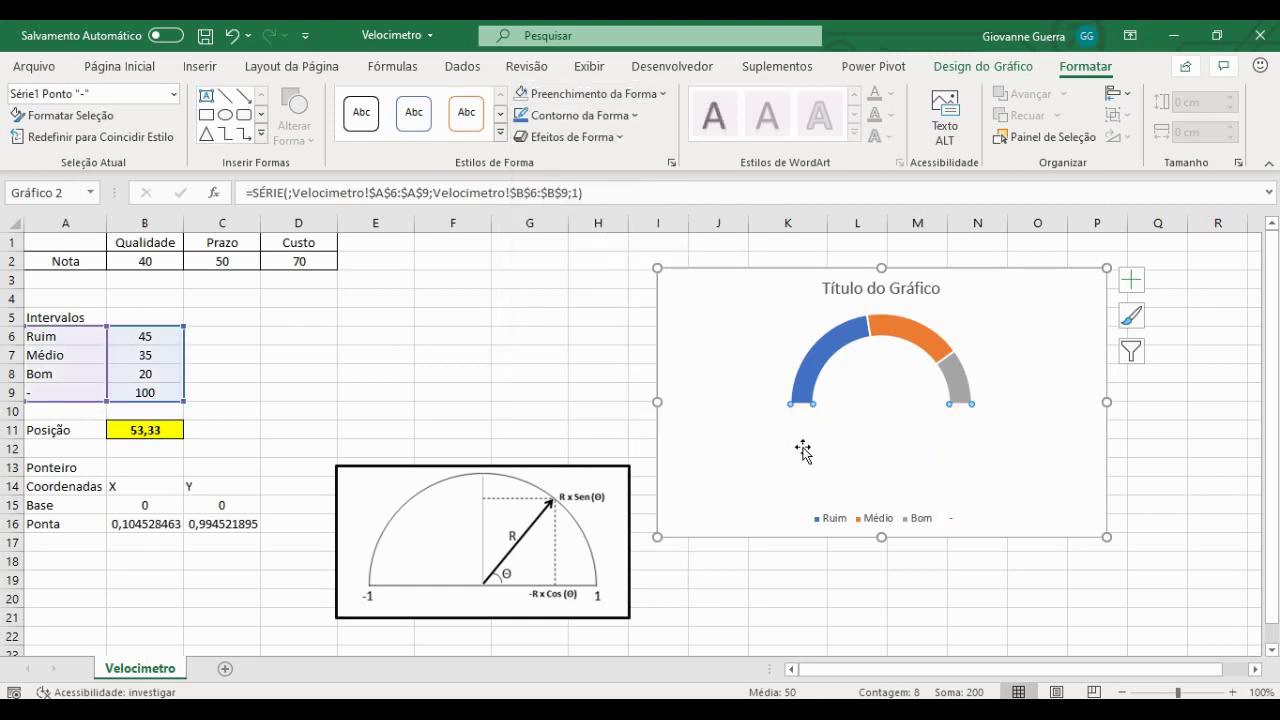
click(750, 440)
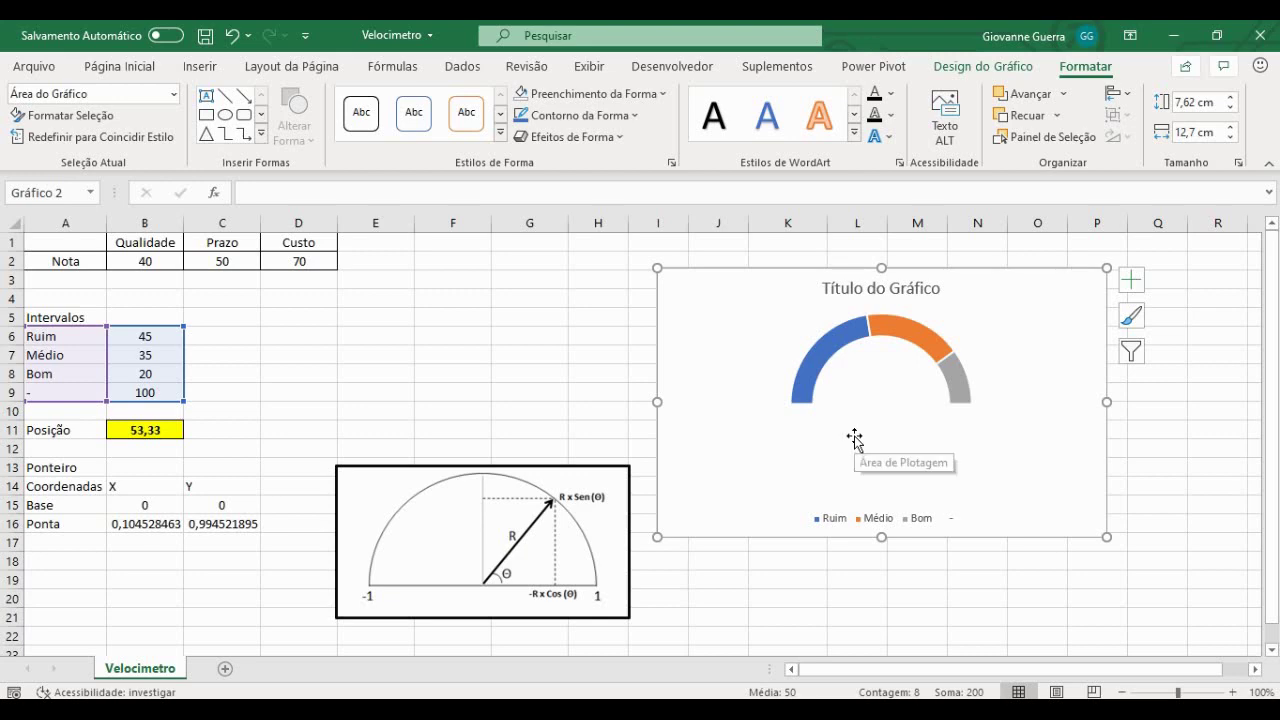
Fill the Ruim slice of the gauge with red.
click(119, 67)
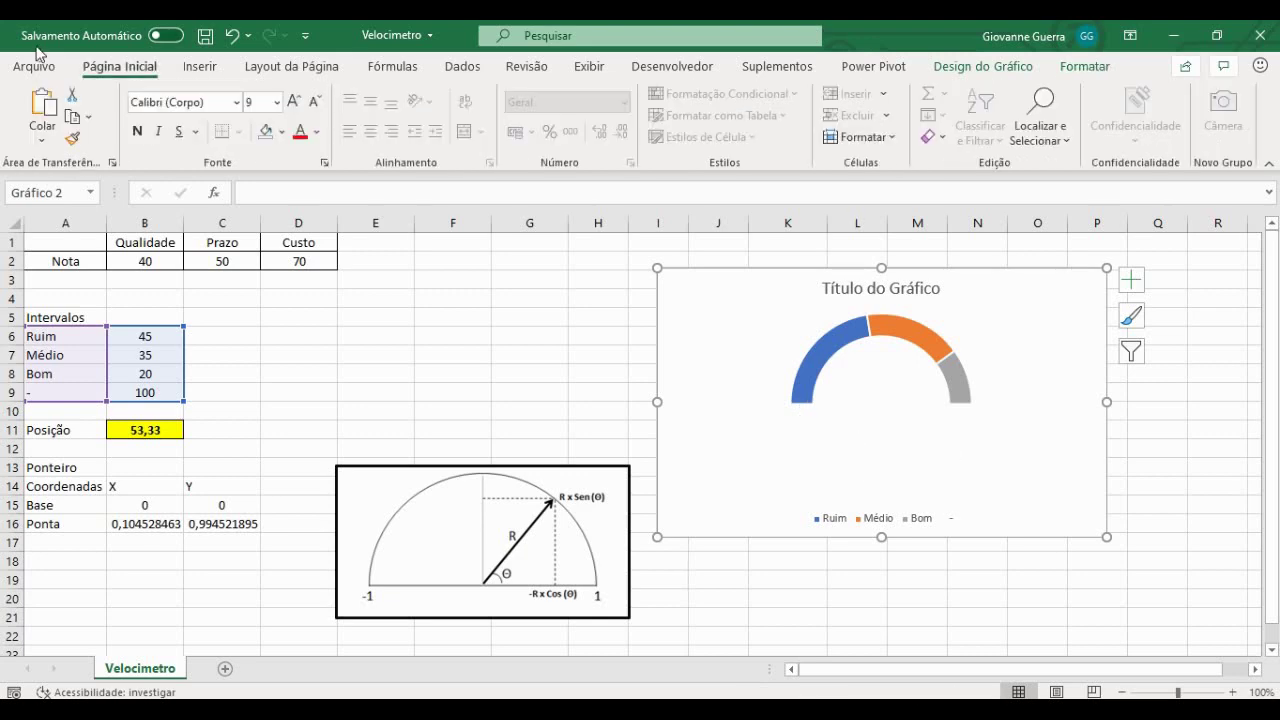
mouse_move(814, 374)
click(825, 349)
click(825, 348)
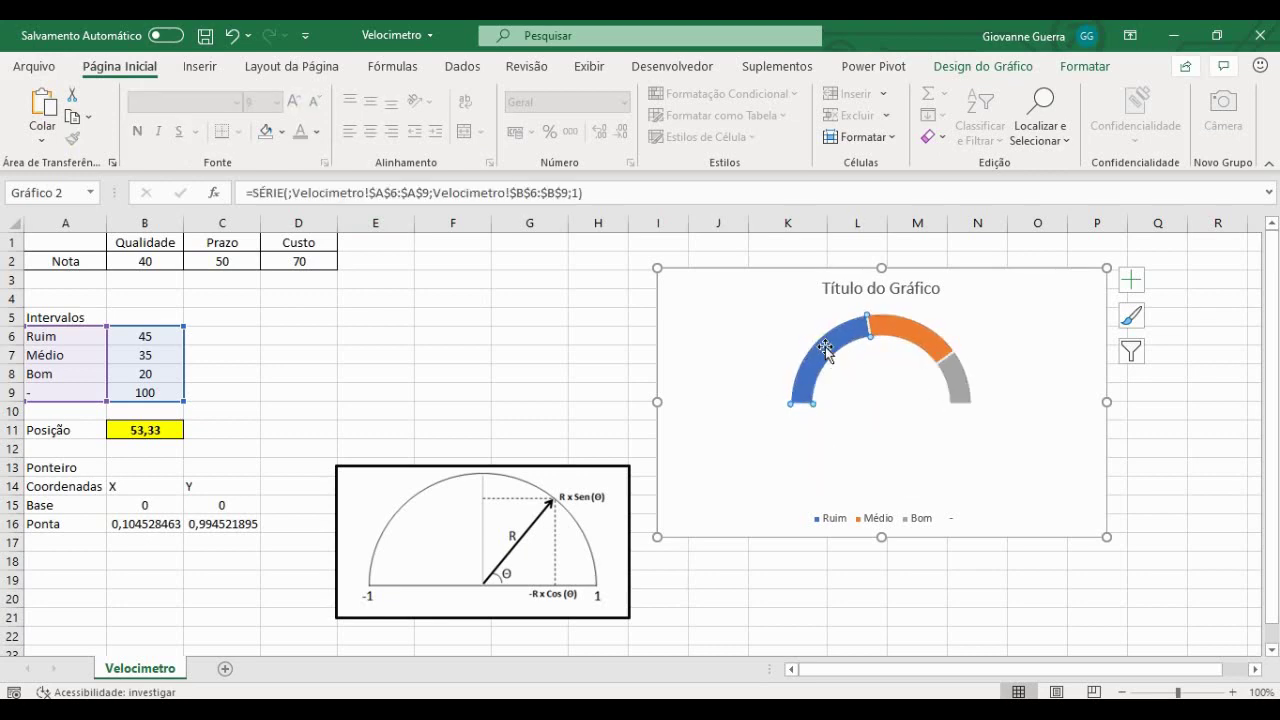
click(1085, 66)
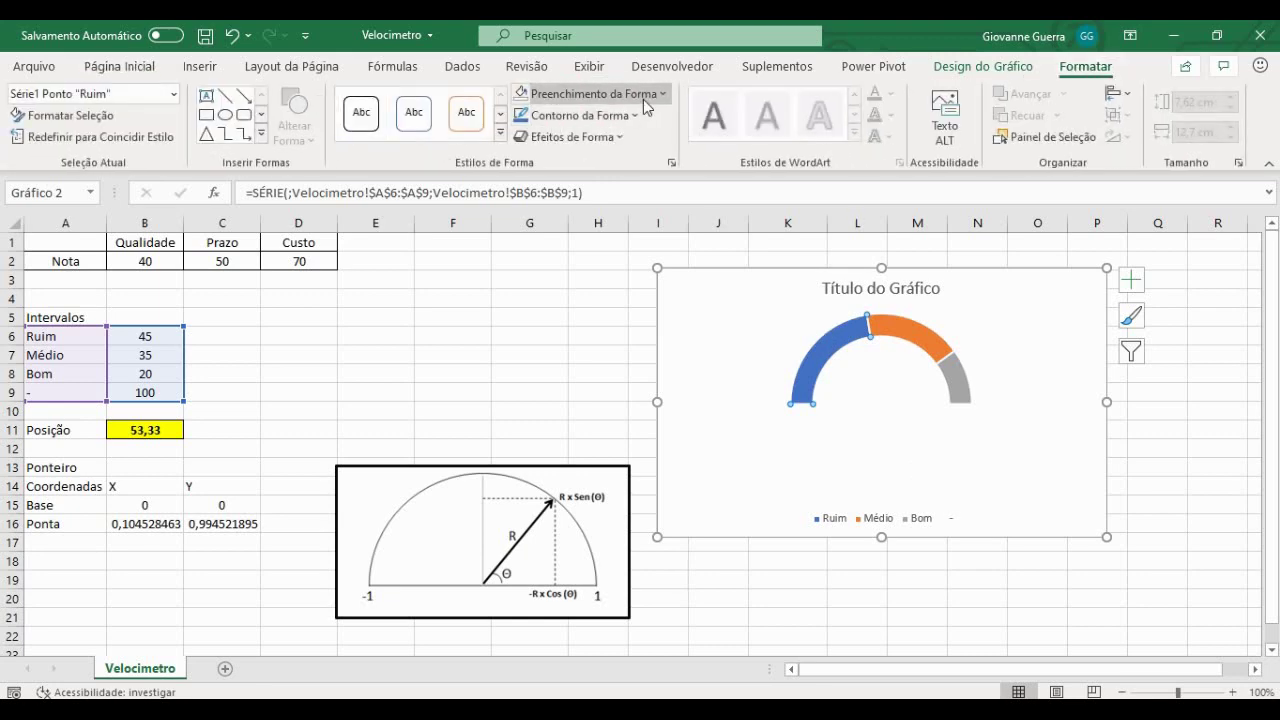
click(663, 94)
click(536, 298)
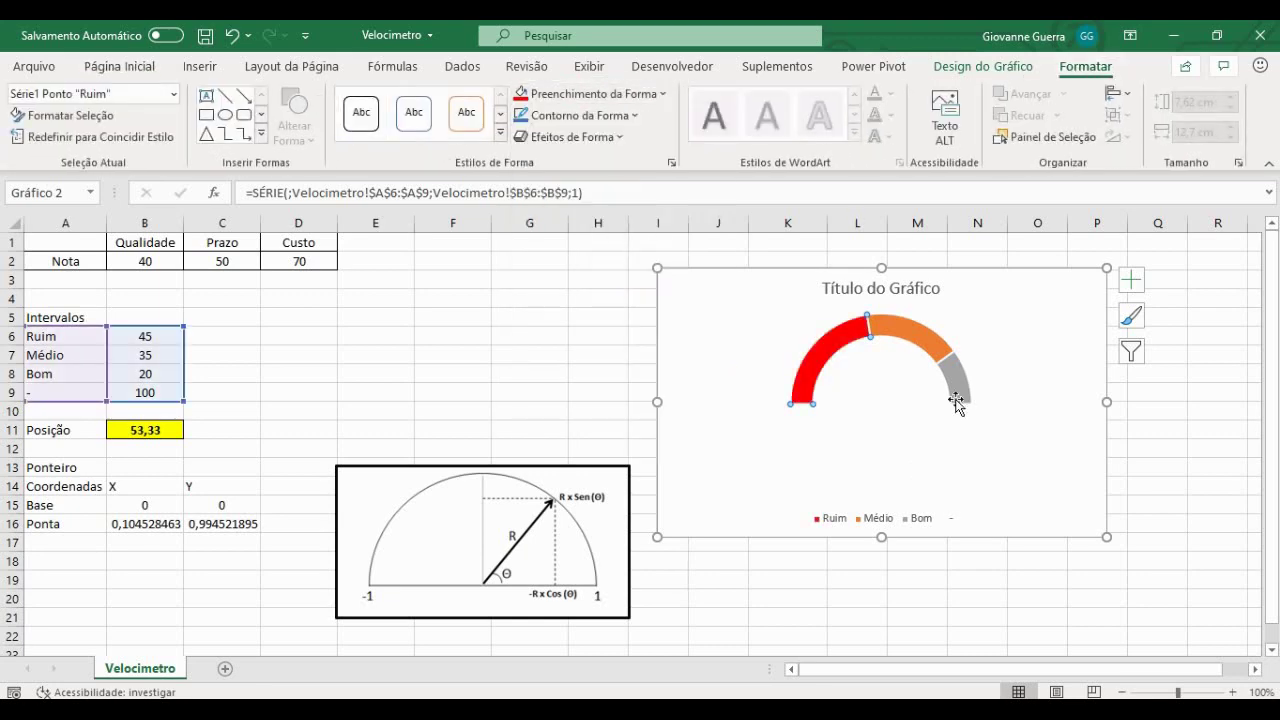
Fill the Médio slice with yellow and the Bom slice with green.
click(918, 338)
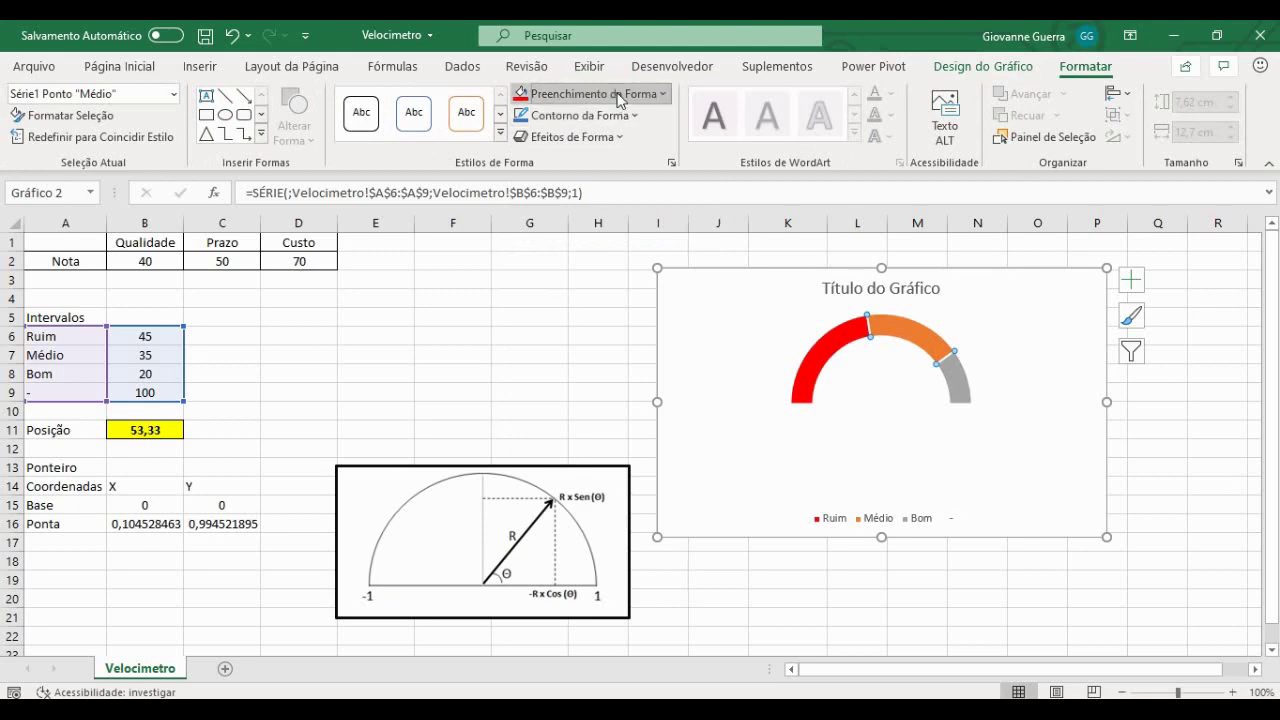
click(663, 94)
click(569, 298)
click(955, 380)
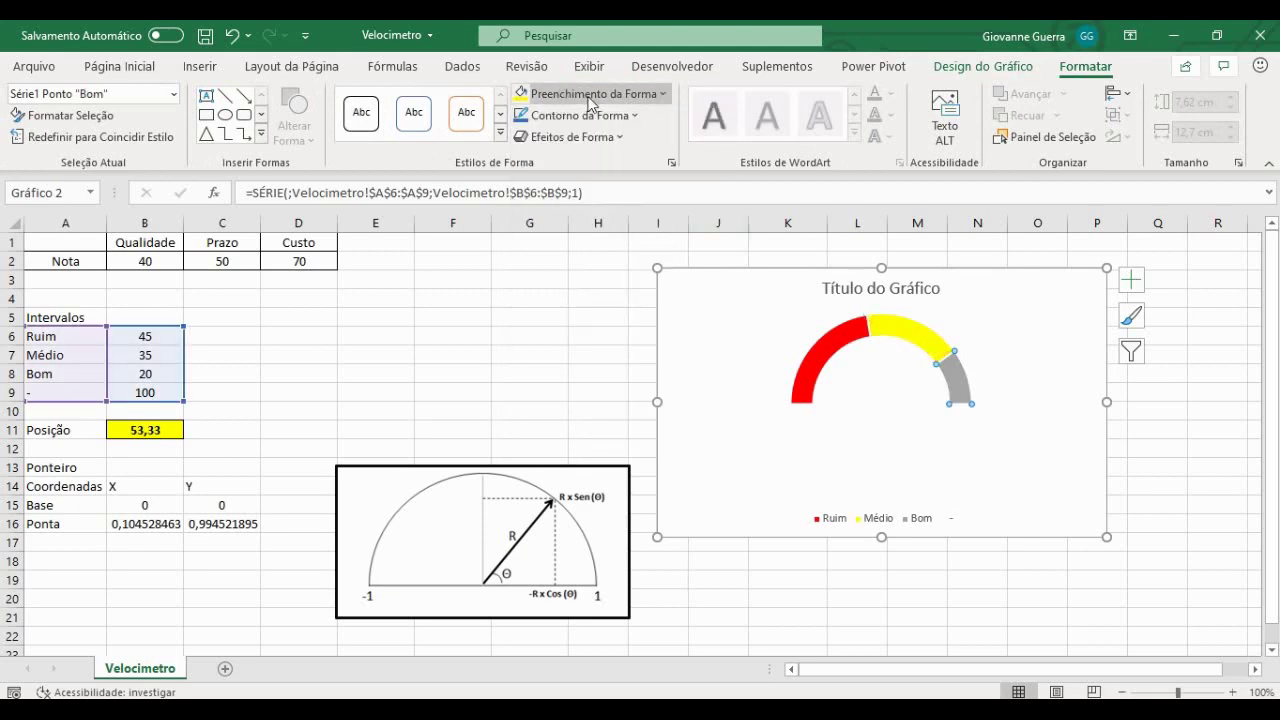
click(590, 100)
click(665, 172)
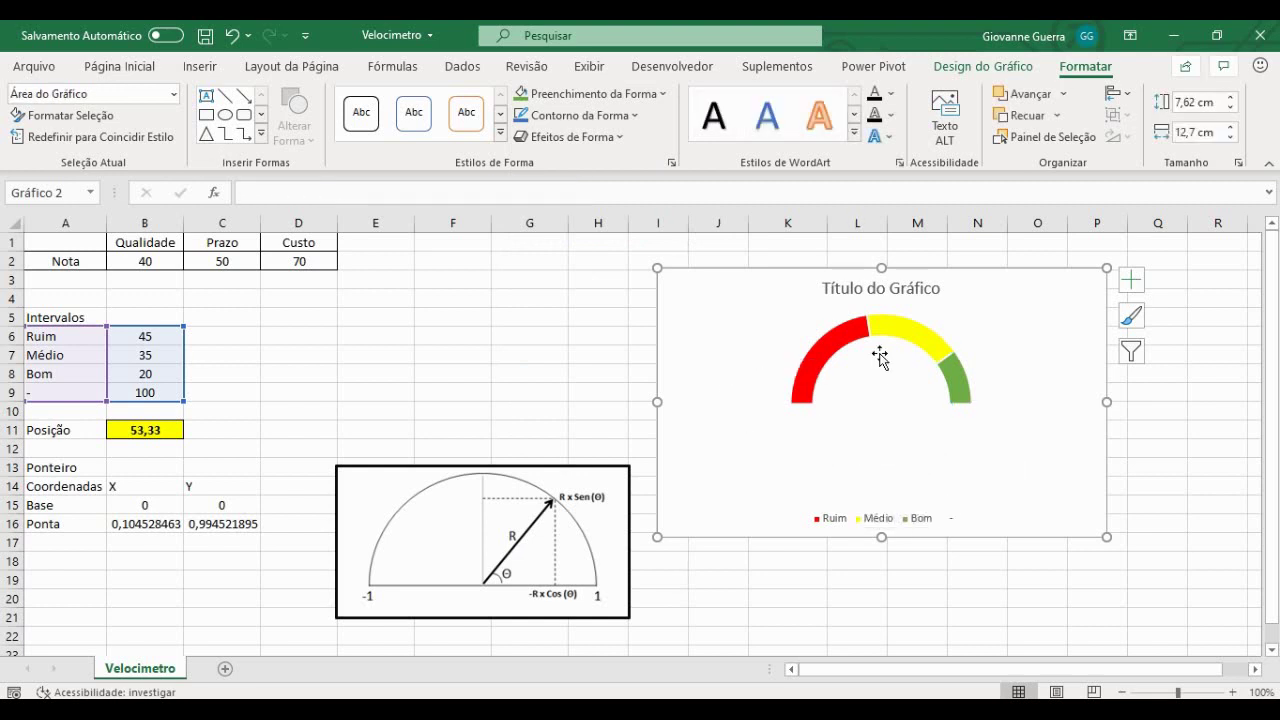
Reduce the doughnut series' hole size to 51% to thicken the gauge band.
double_click(835, 350)
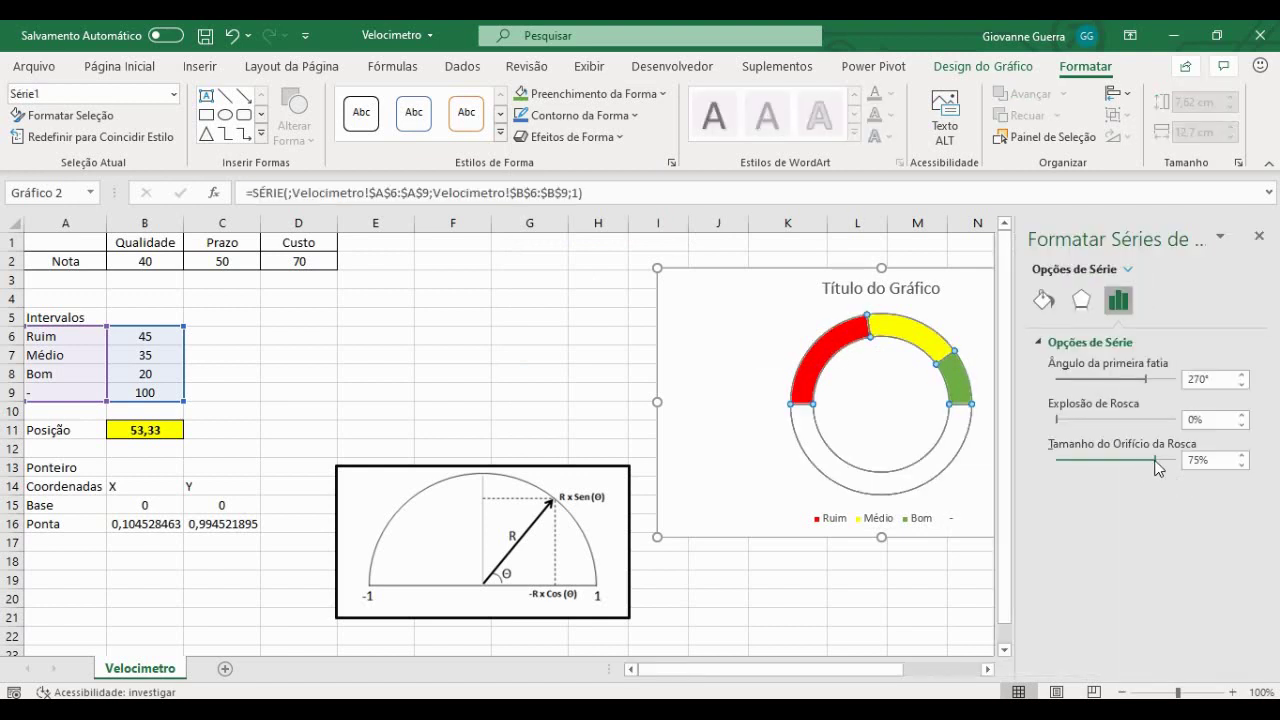
drag(1157, 462, 1126, 459)
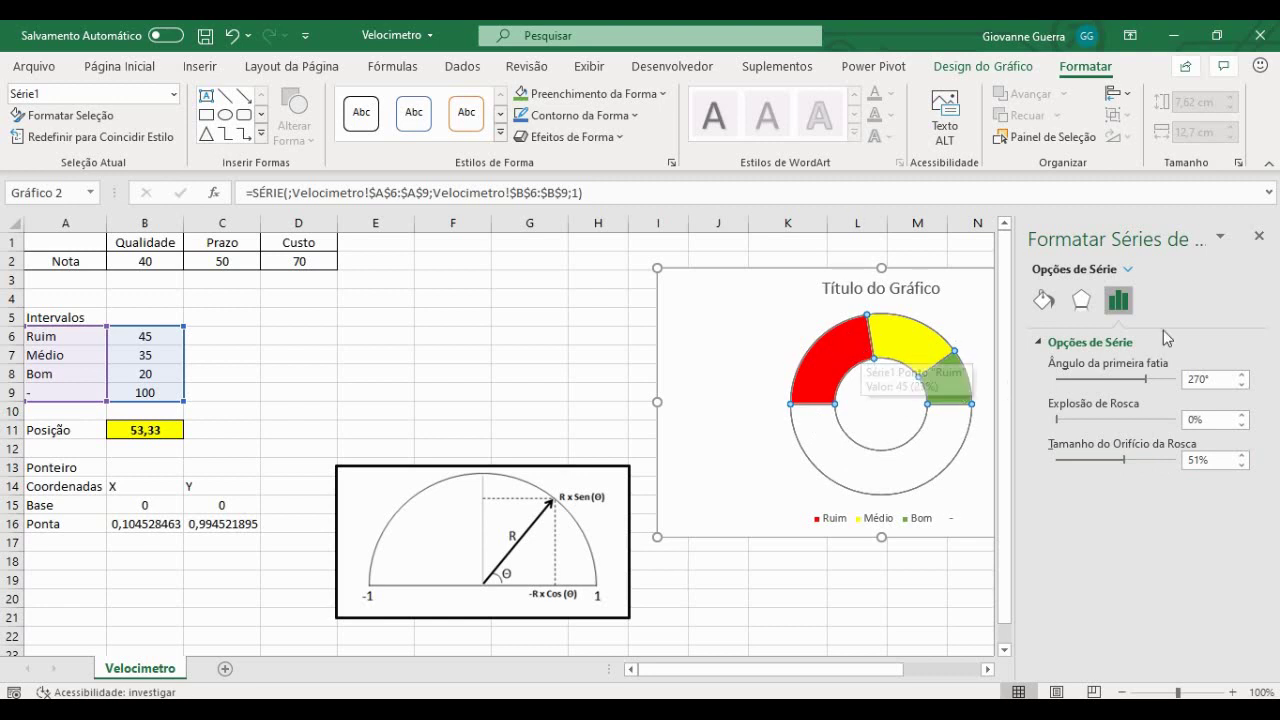
Close the formatting pane for the doughnut series.
click(1259, 237)
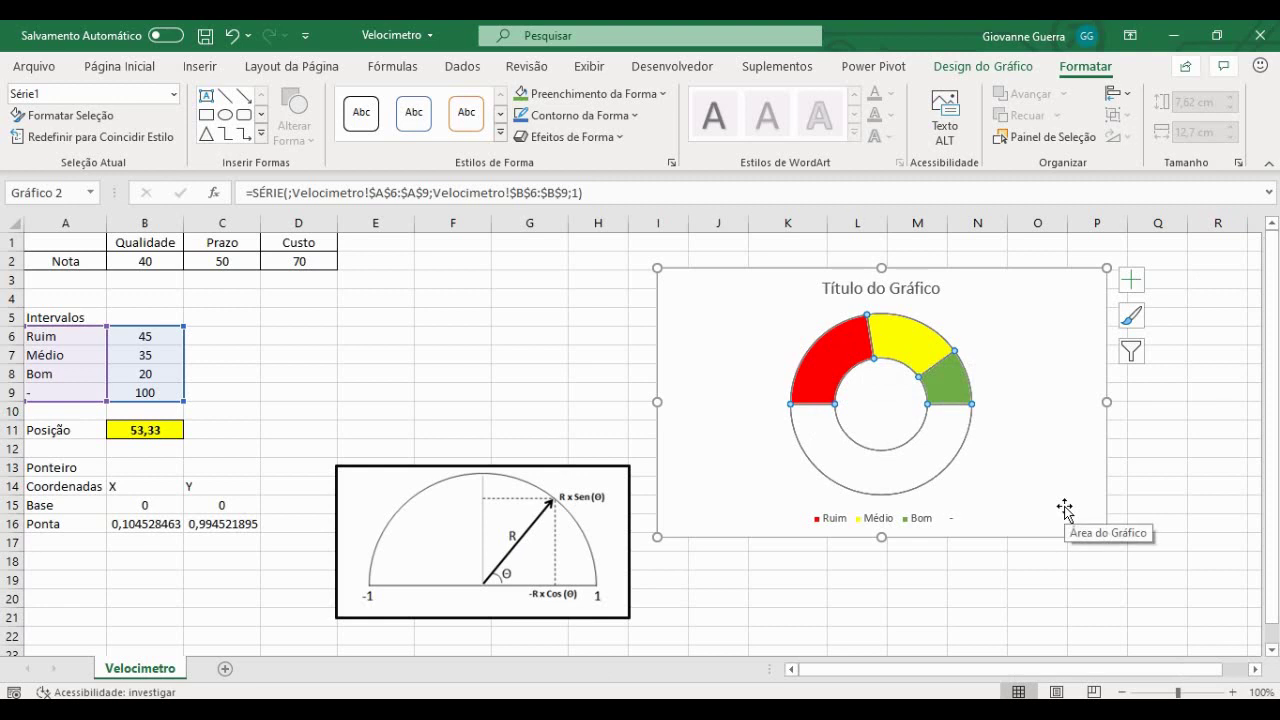
mouse_move(940, 380)
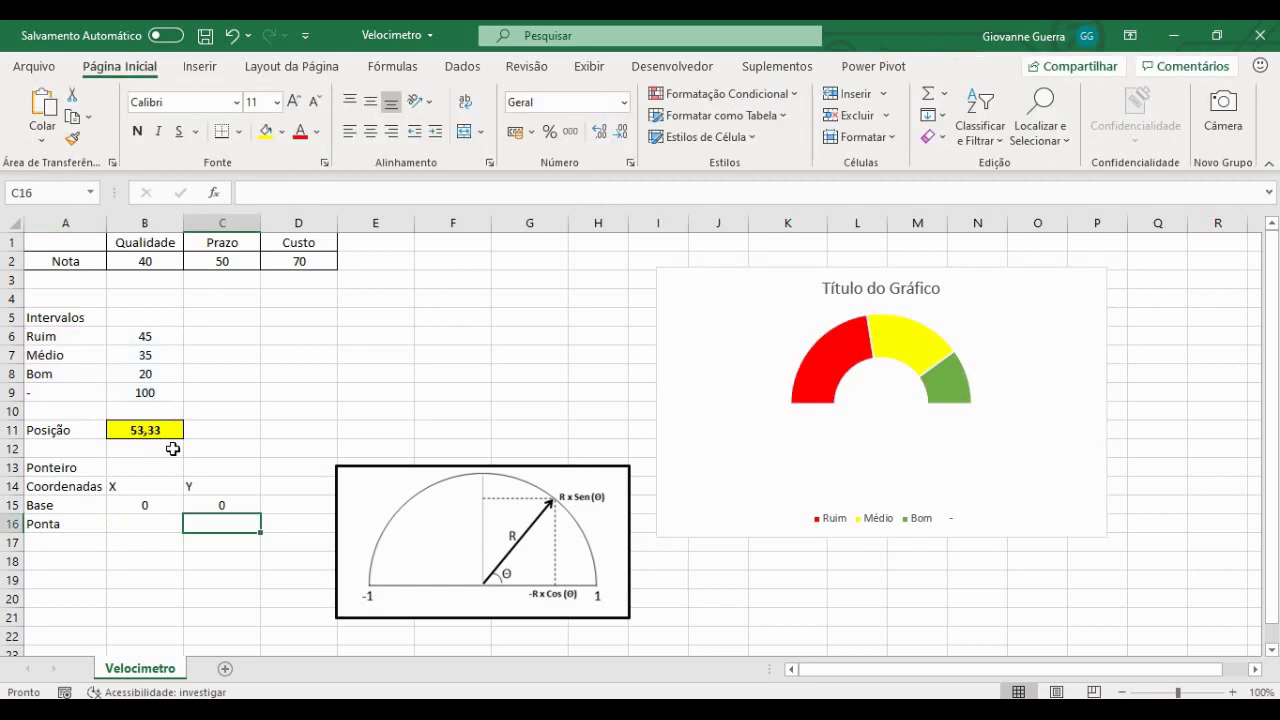
Examine the Posição formula in B11 and the Ponteiro table's Base, Ponta, X and Y cells.
click(143, 430)
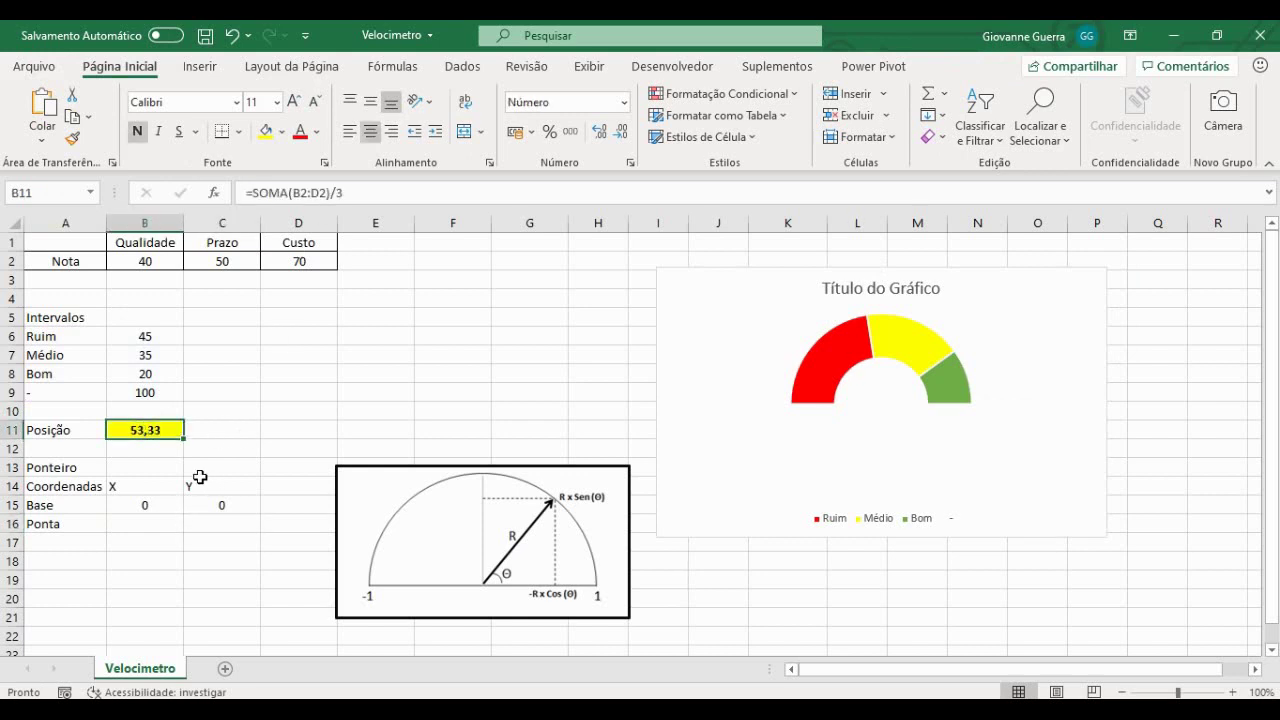
click(328, 192)
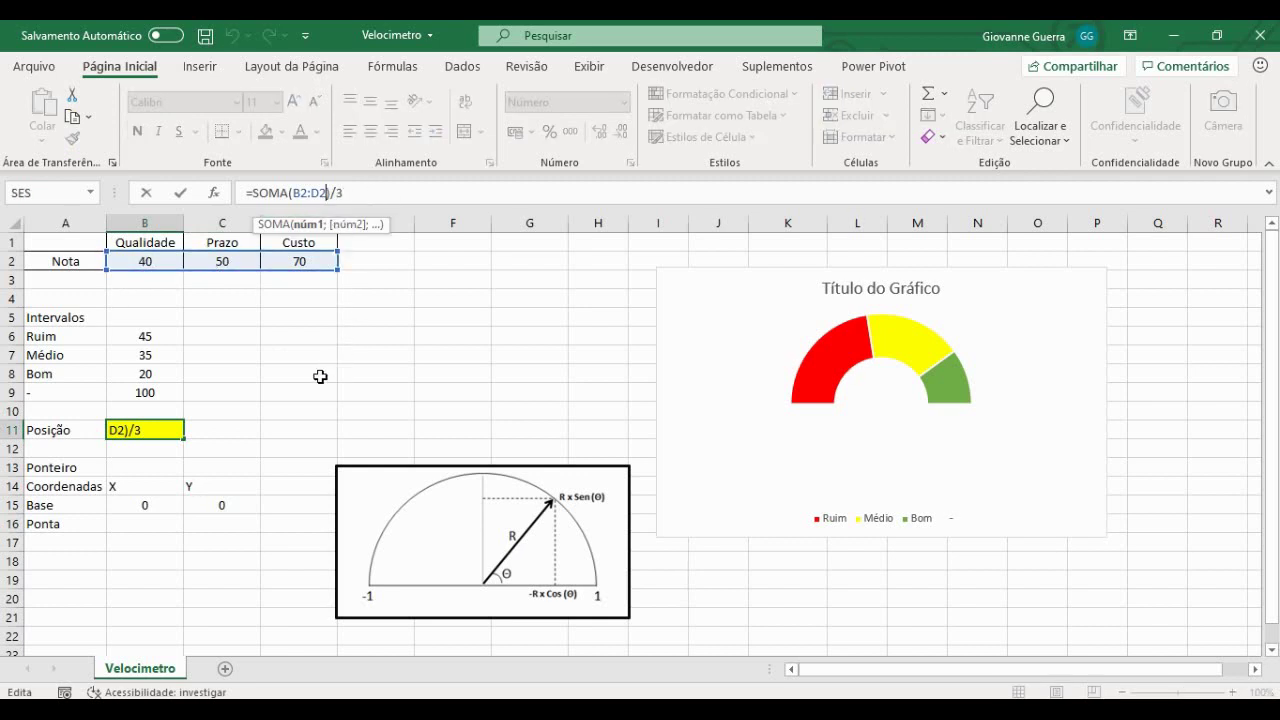
key(ctrl+Return)
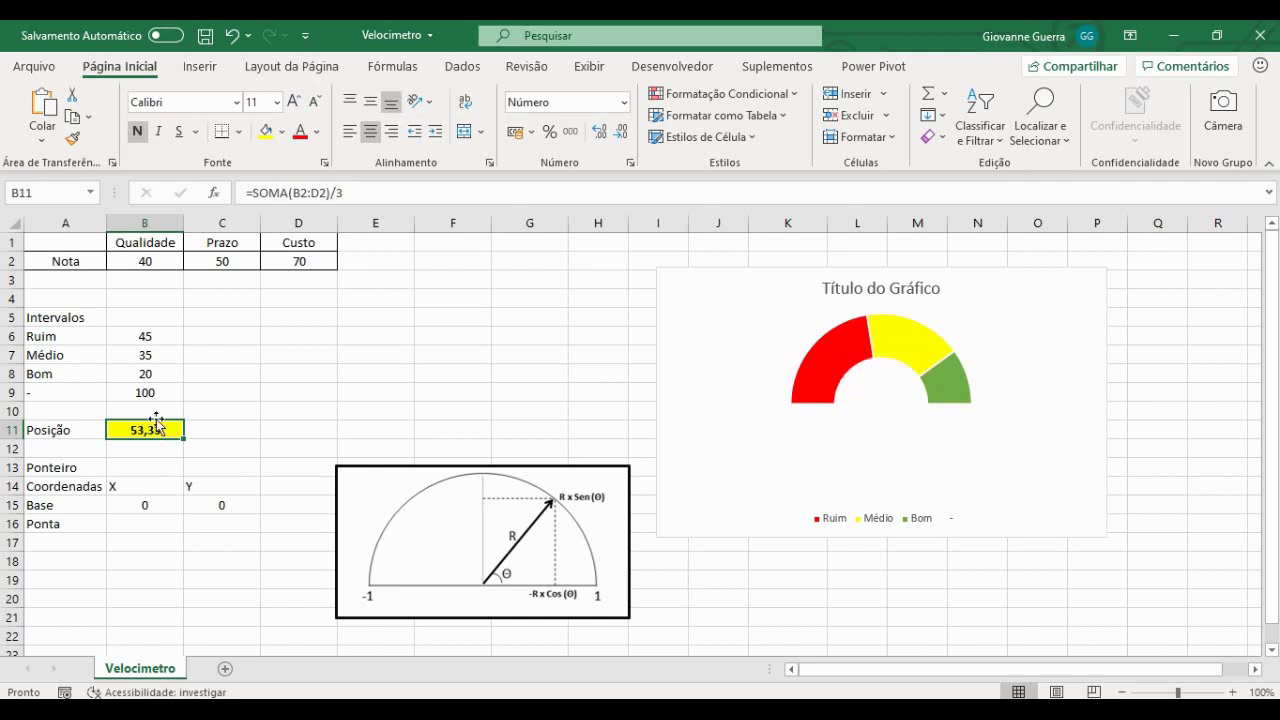
click(77, 468)
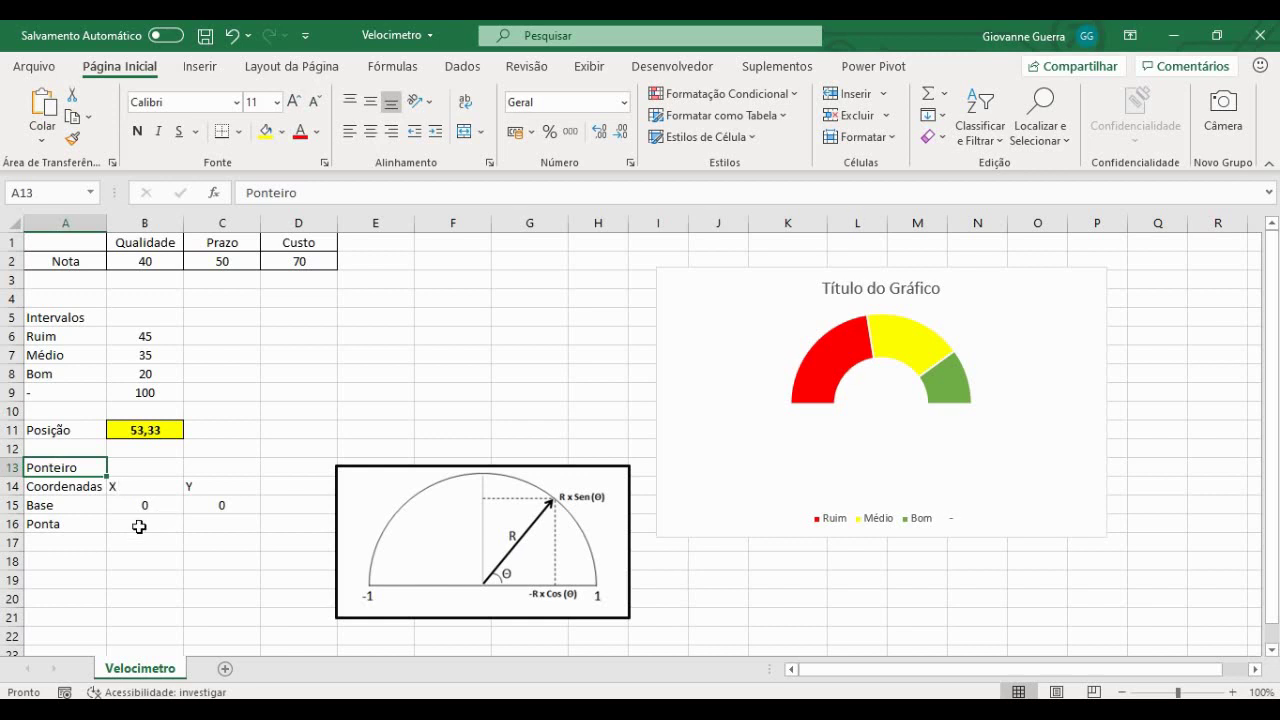
click(139, 525)
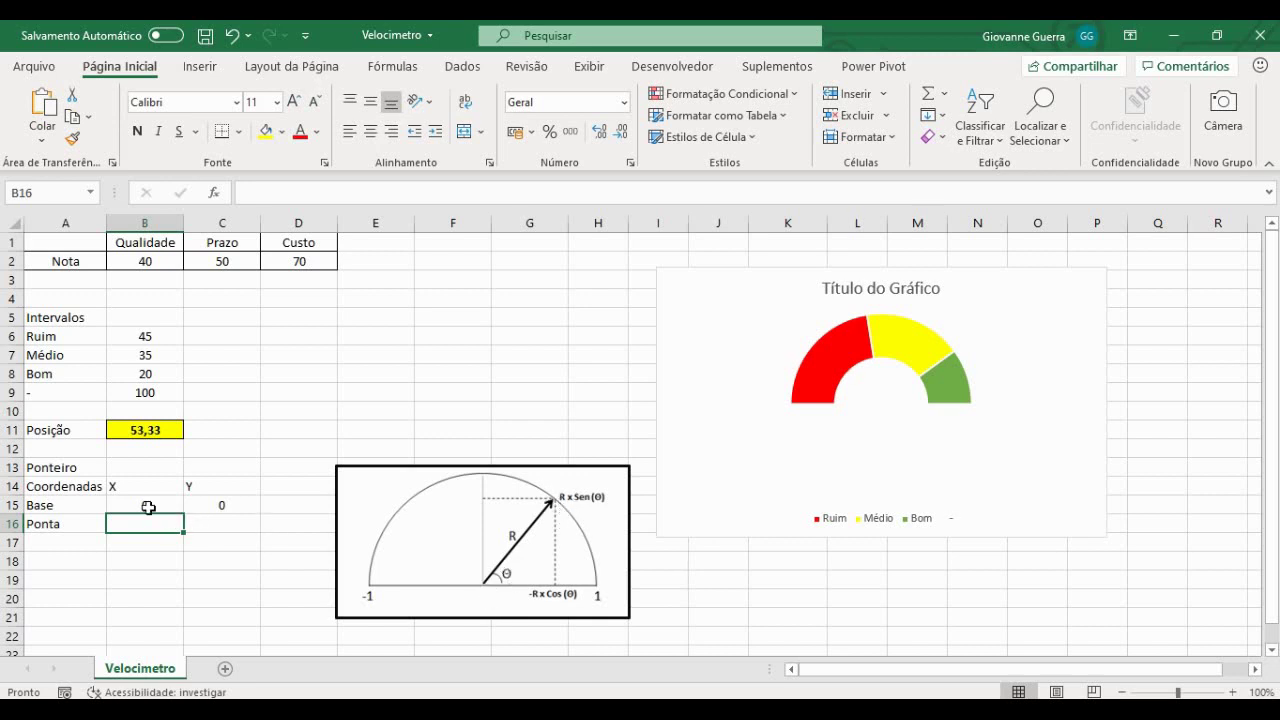
click(72, 504)
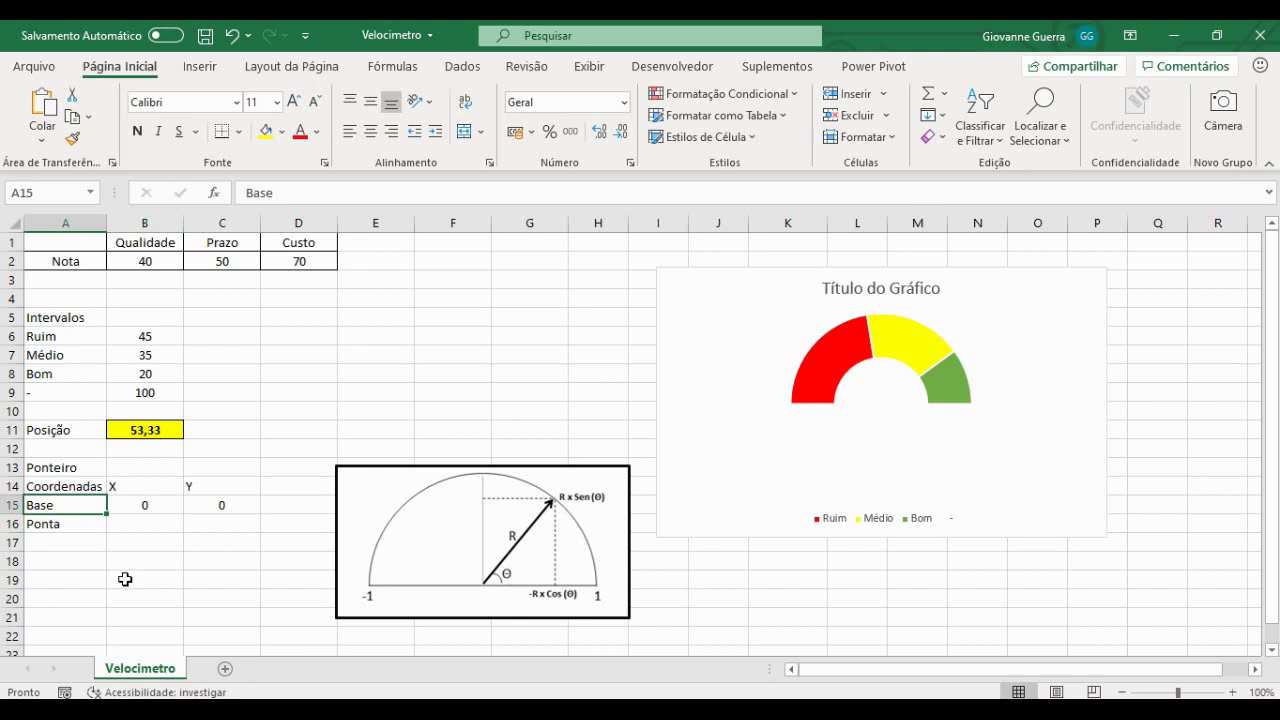
click(140, 504)
click(210, 505)
click(156, 488)
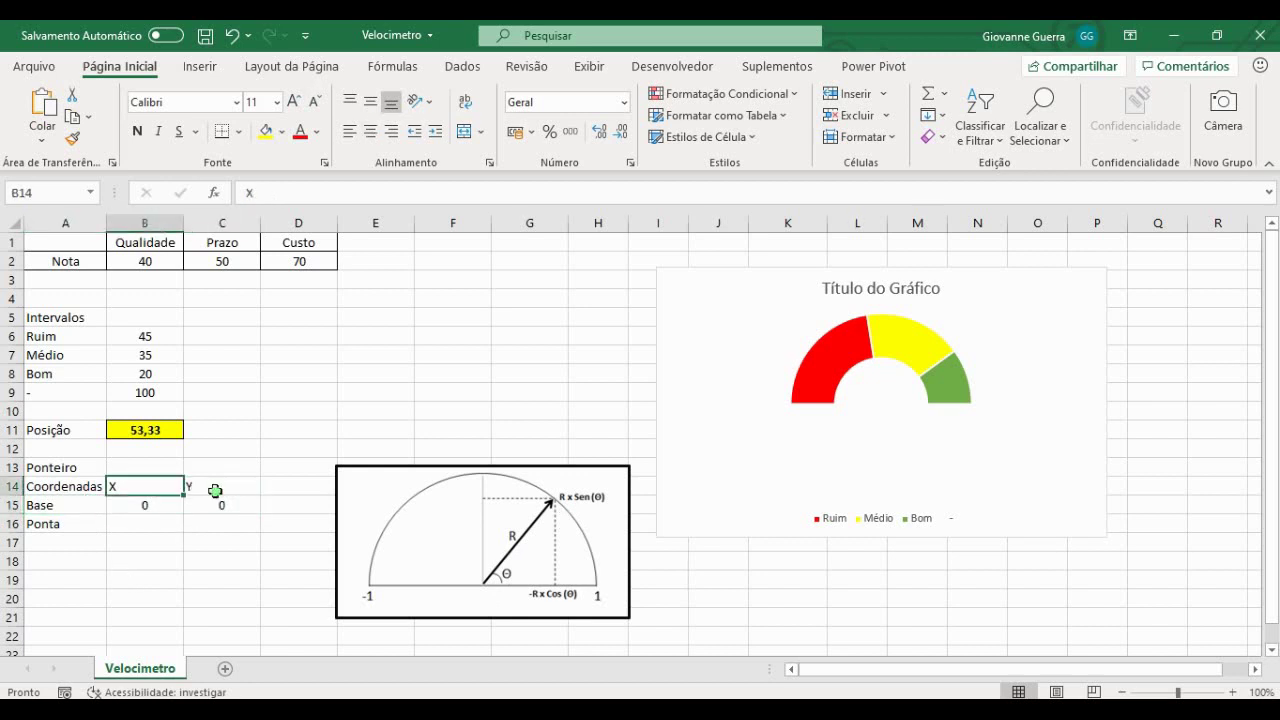
click(215, 490)
click(58, 526)
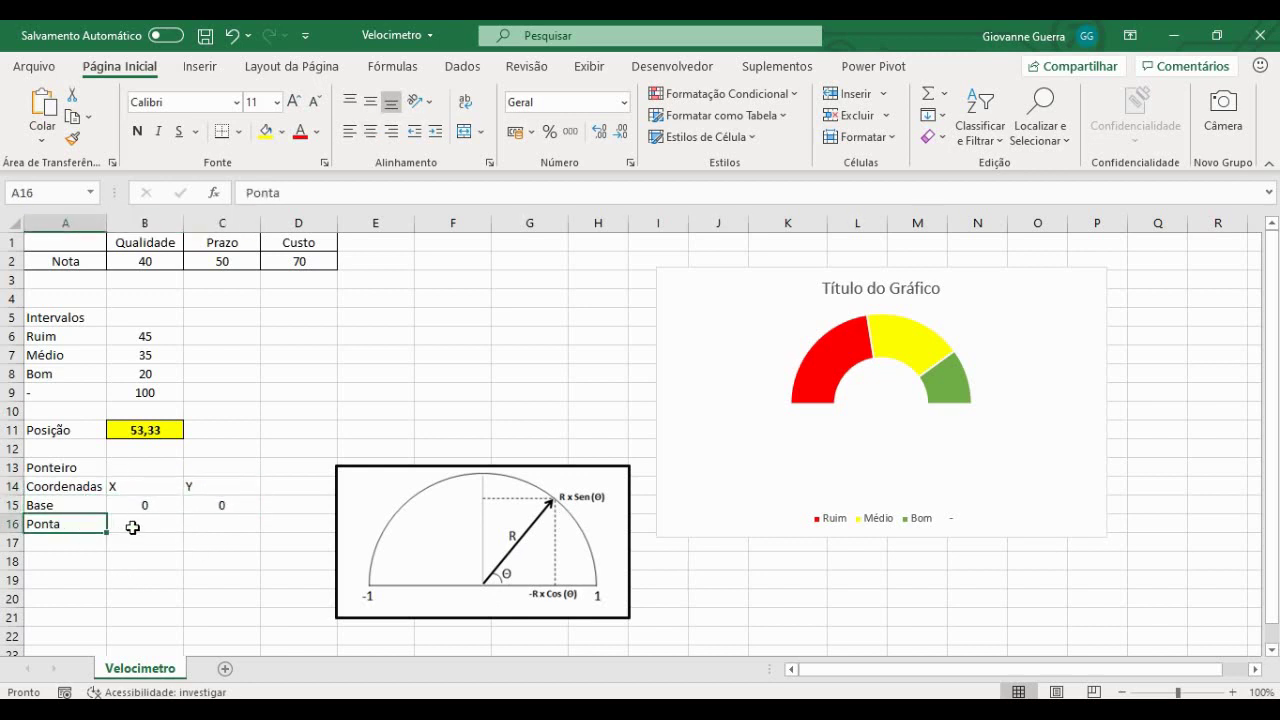
Enter the pointer tip's X coordinate in B16 as =COS(PI()*B11/B9).
click(137, 528)
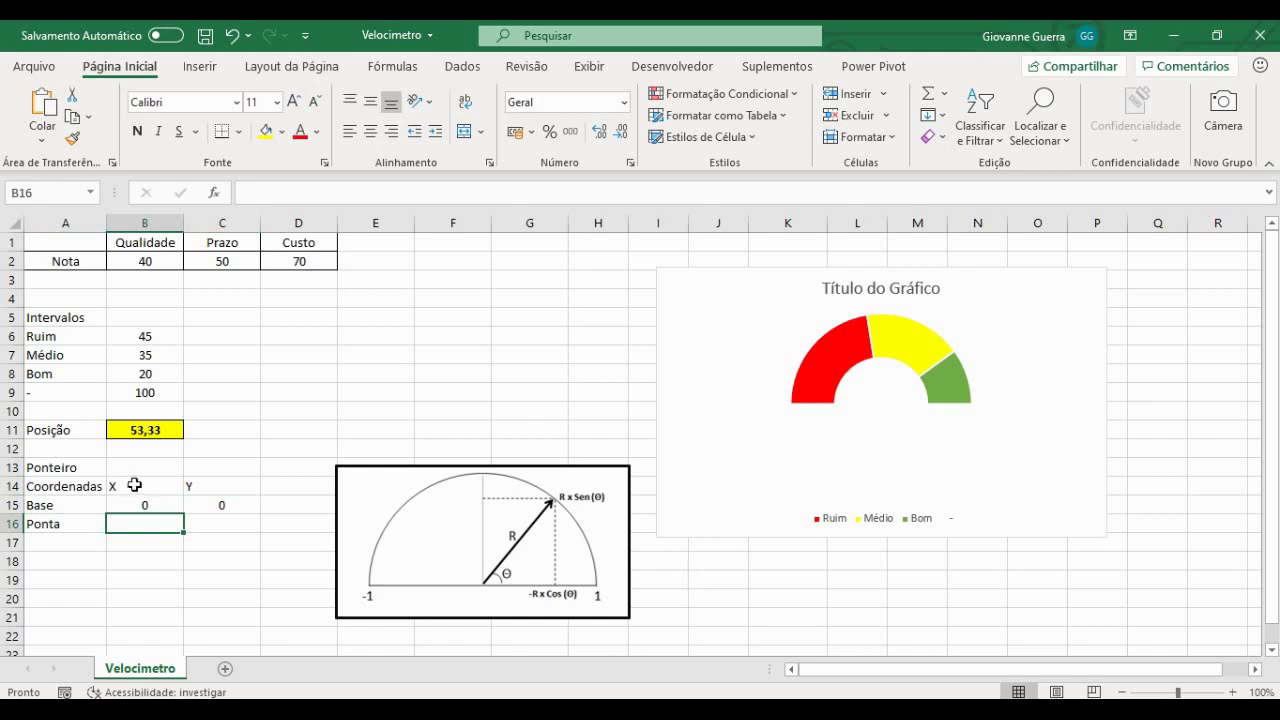
text(=cos)
key(Tab)
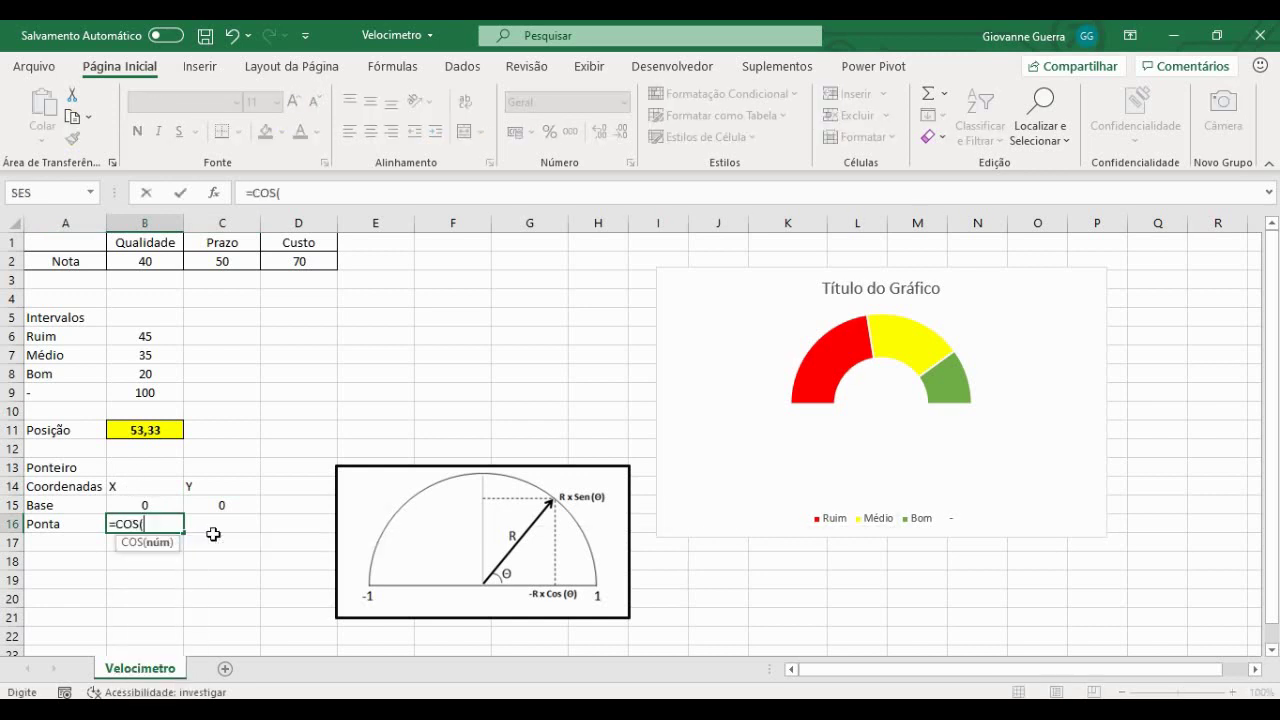
text(pi)
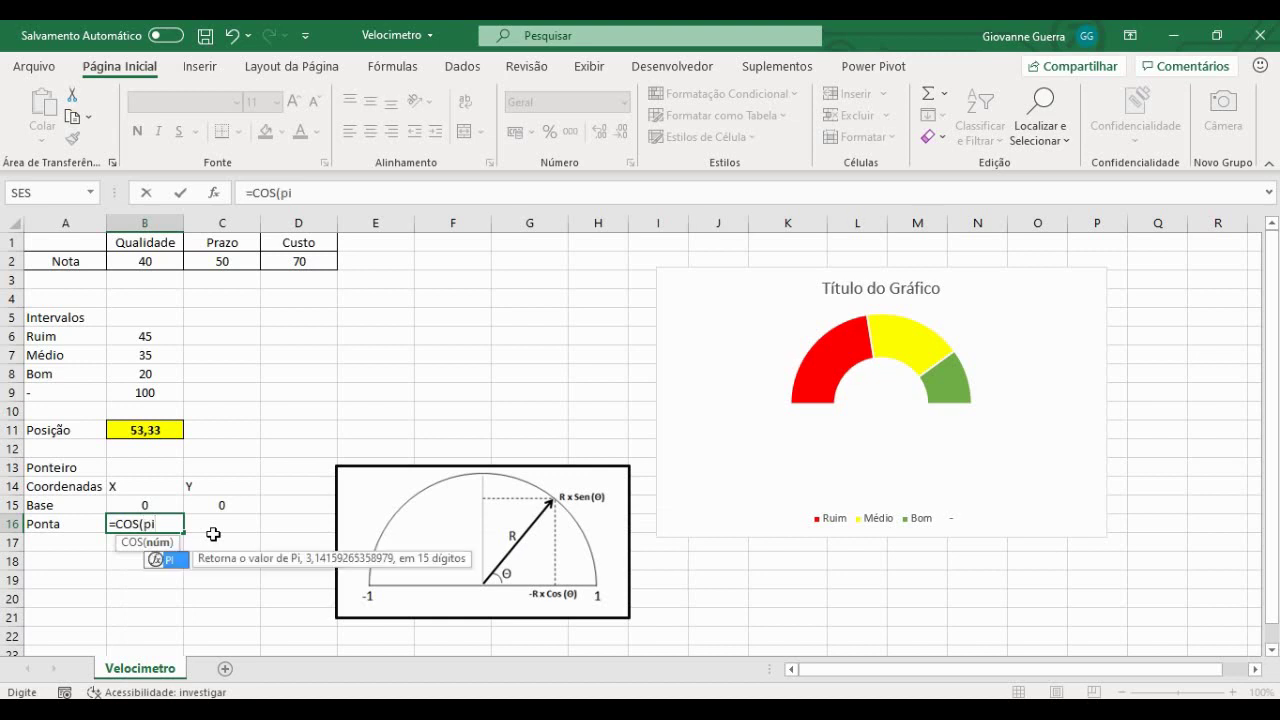
text(()*)
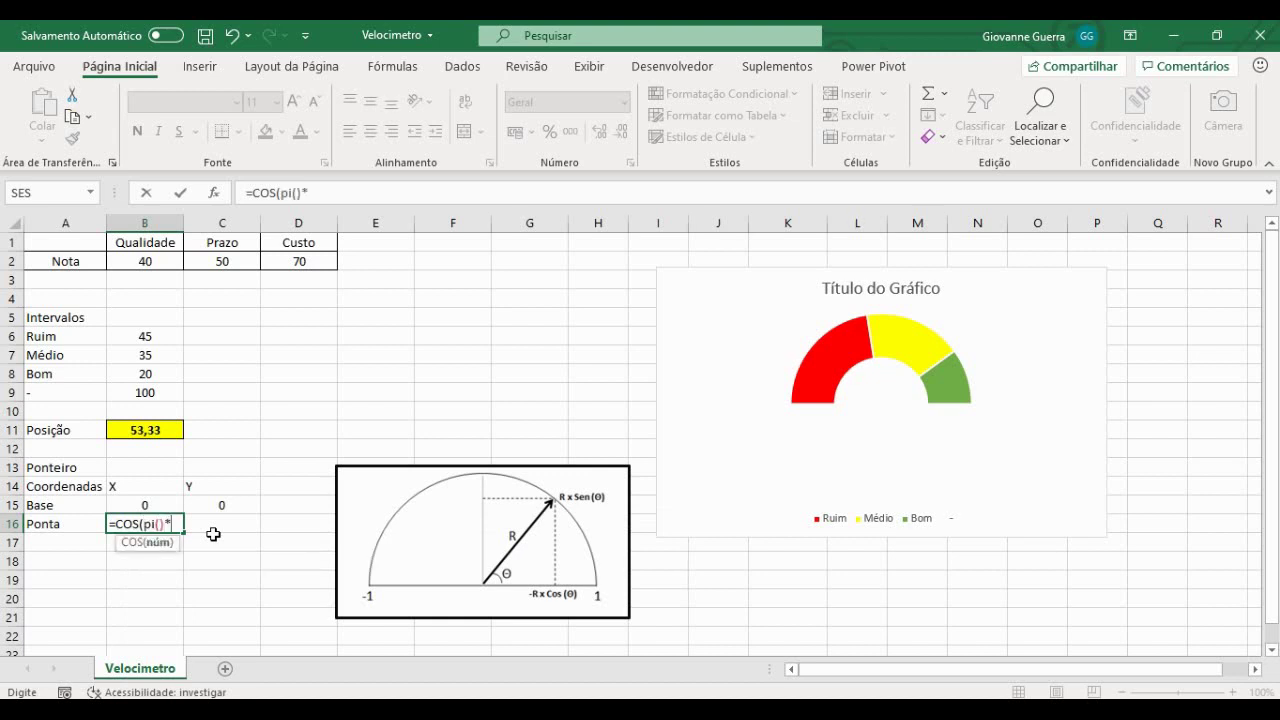
click(155, 428)
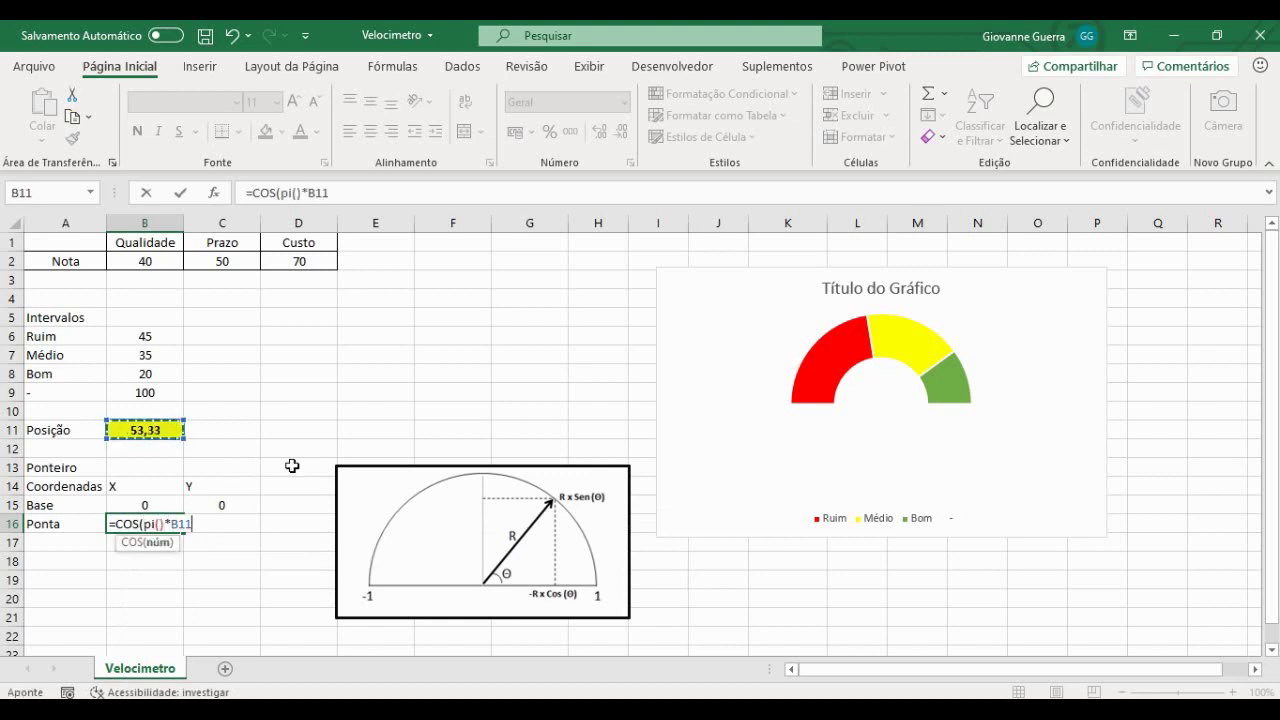
text(/)
click(144, 393)
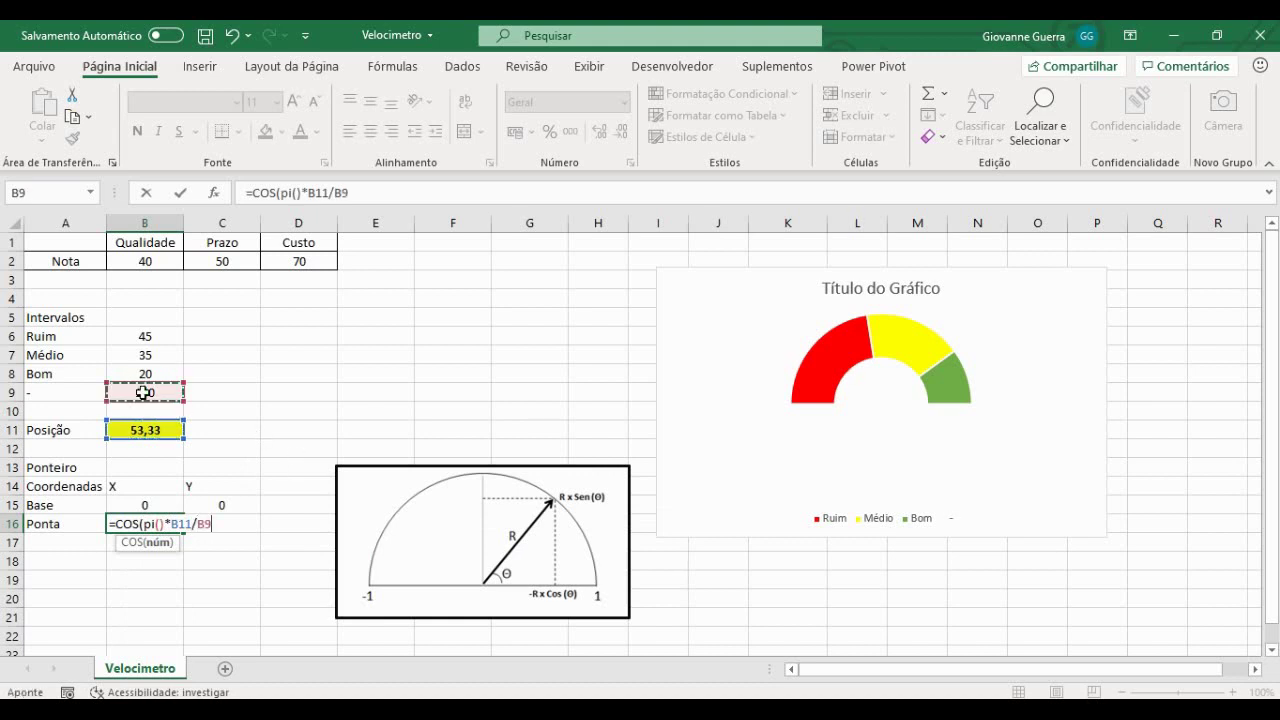
text())
key(Return)
key(Up)
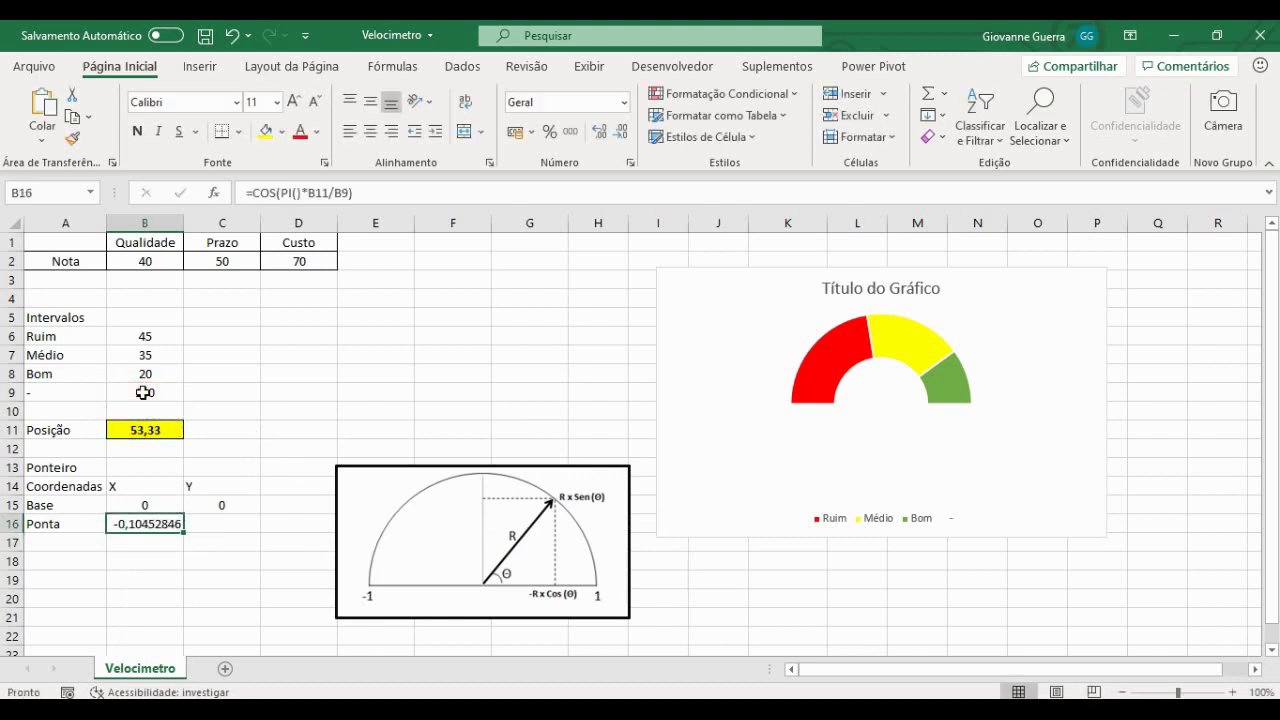
Enter the pointer tip's Y coordinate in C16 as =SEN(PI()*B11/B9).
key(Right)
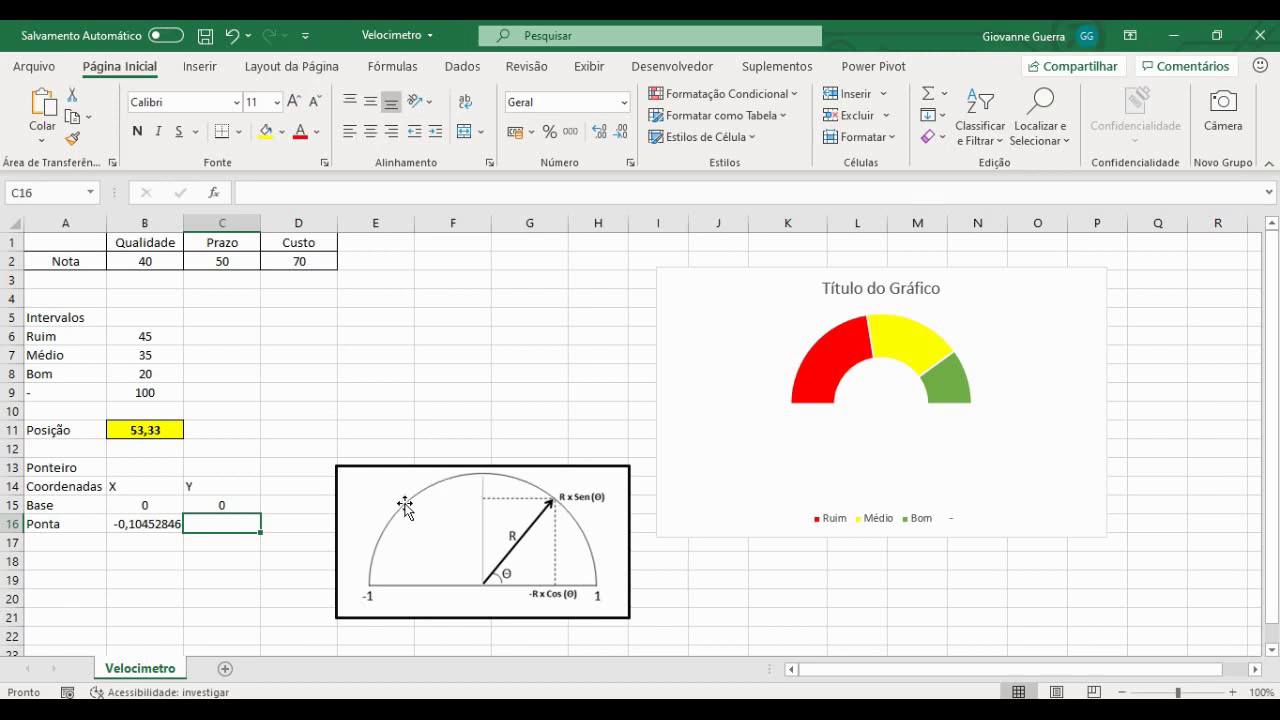
click(148, 527)
click(149, 488)
click(236, 517)
text(=sen)
key(Tab)
text(p)
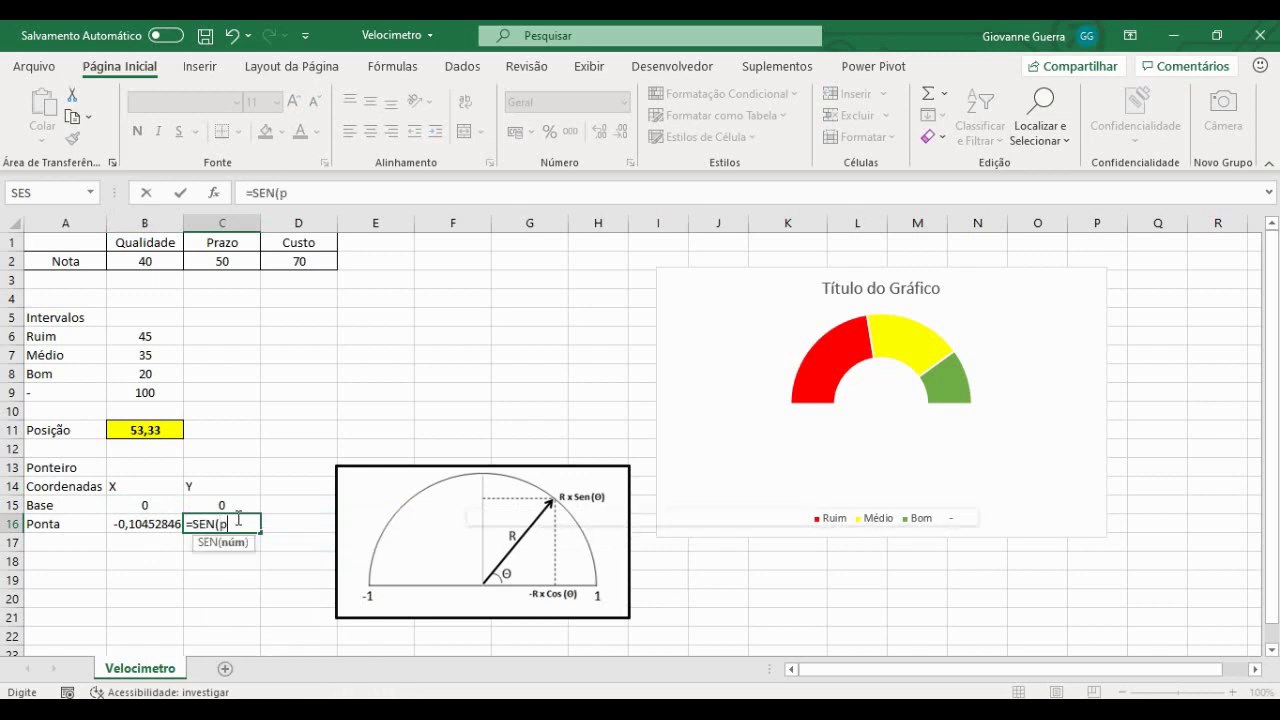
text(i())
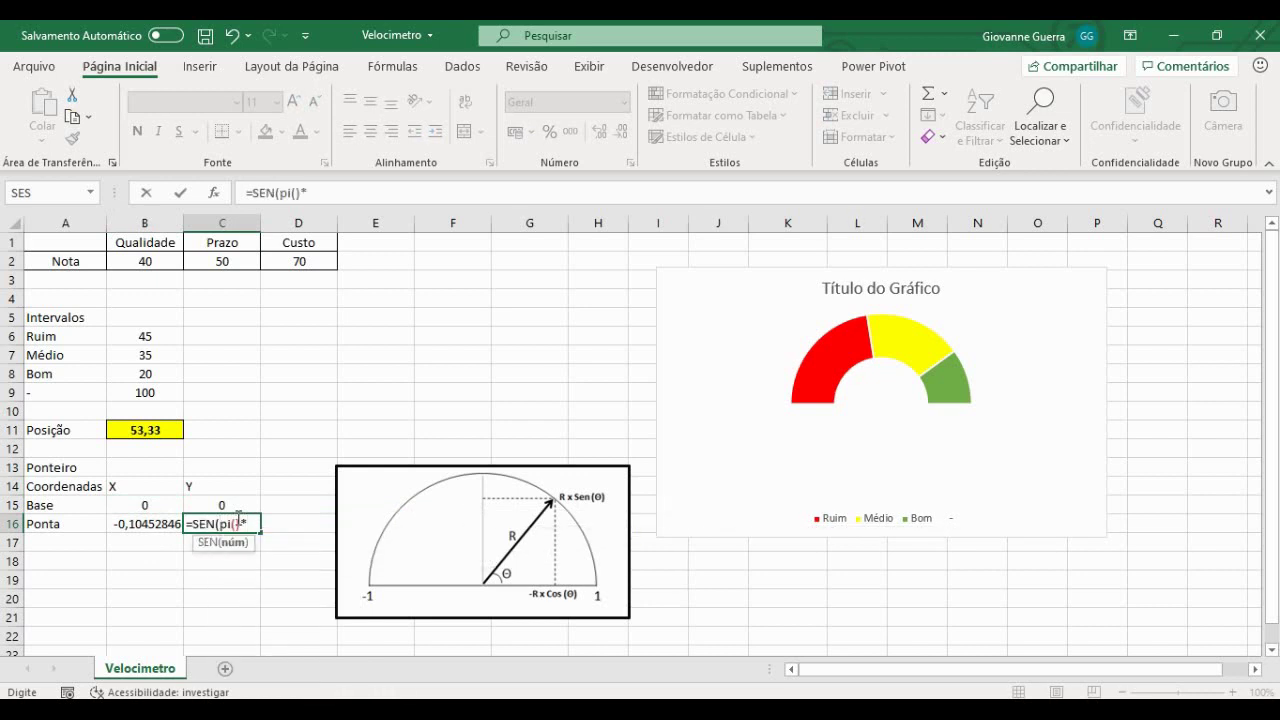
text(*)
click(146, 430)
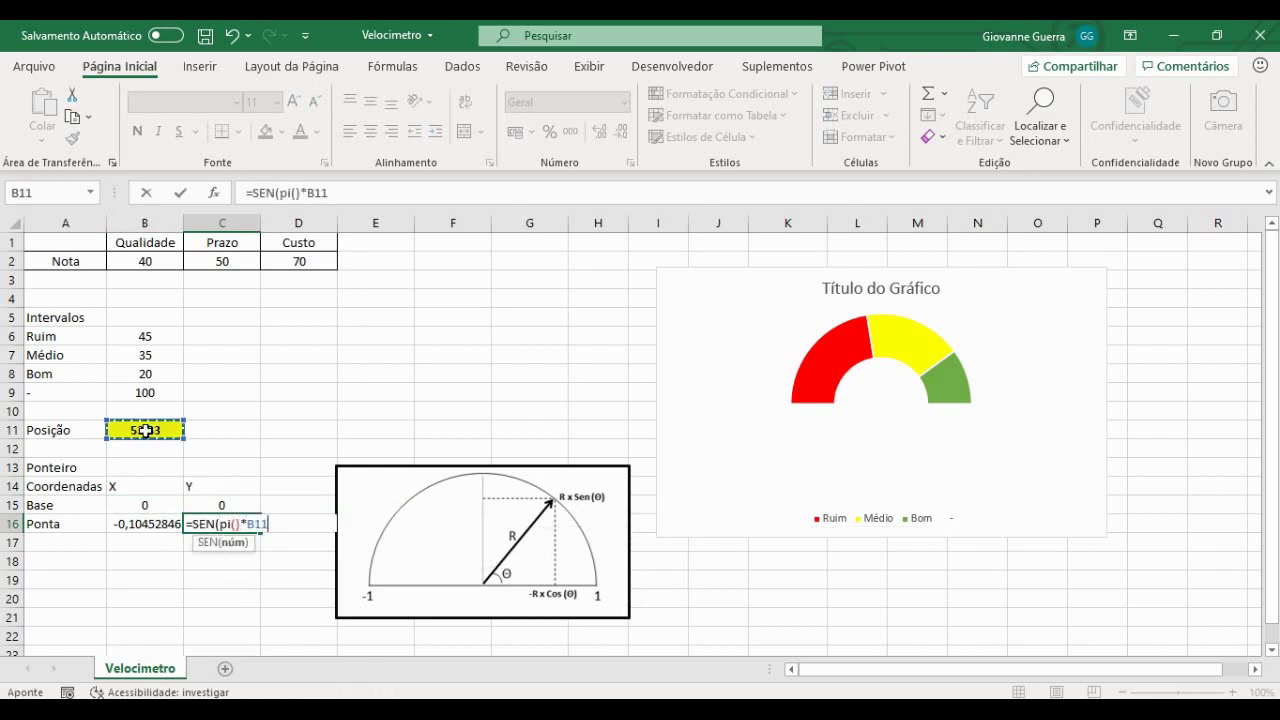
text(/)
click(144, 391)
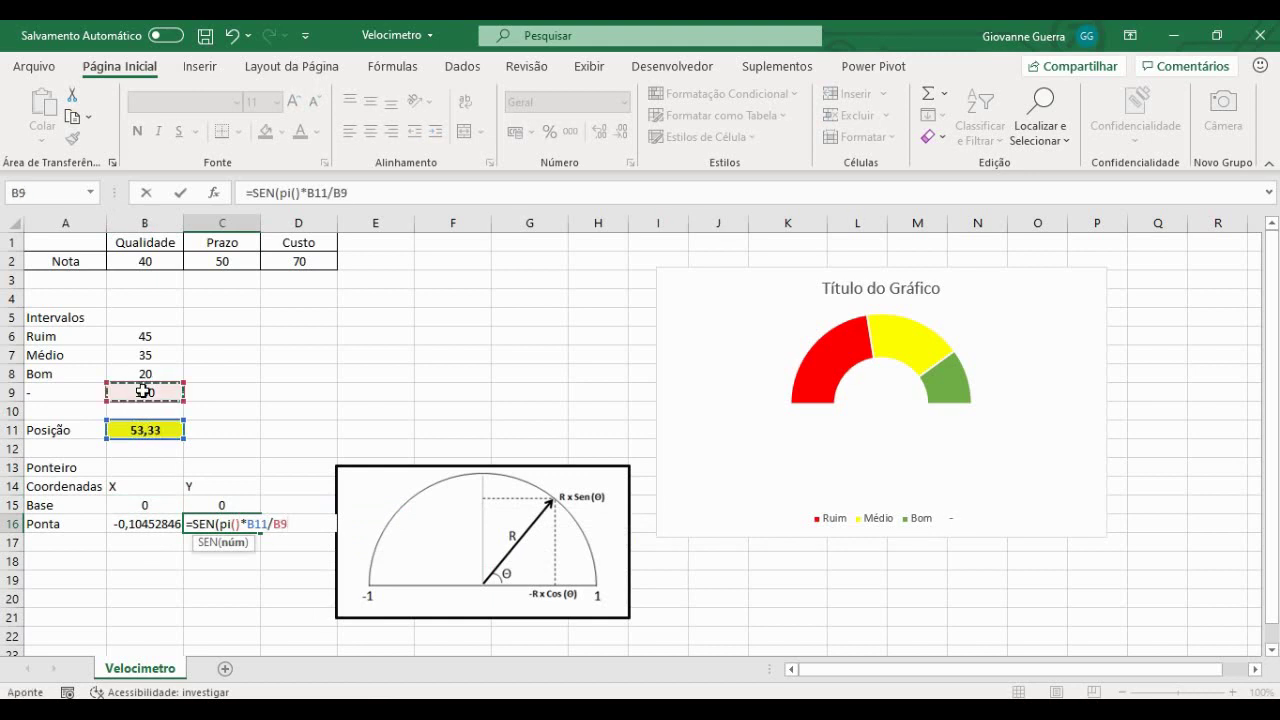
text())
key(Return)
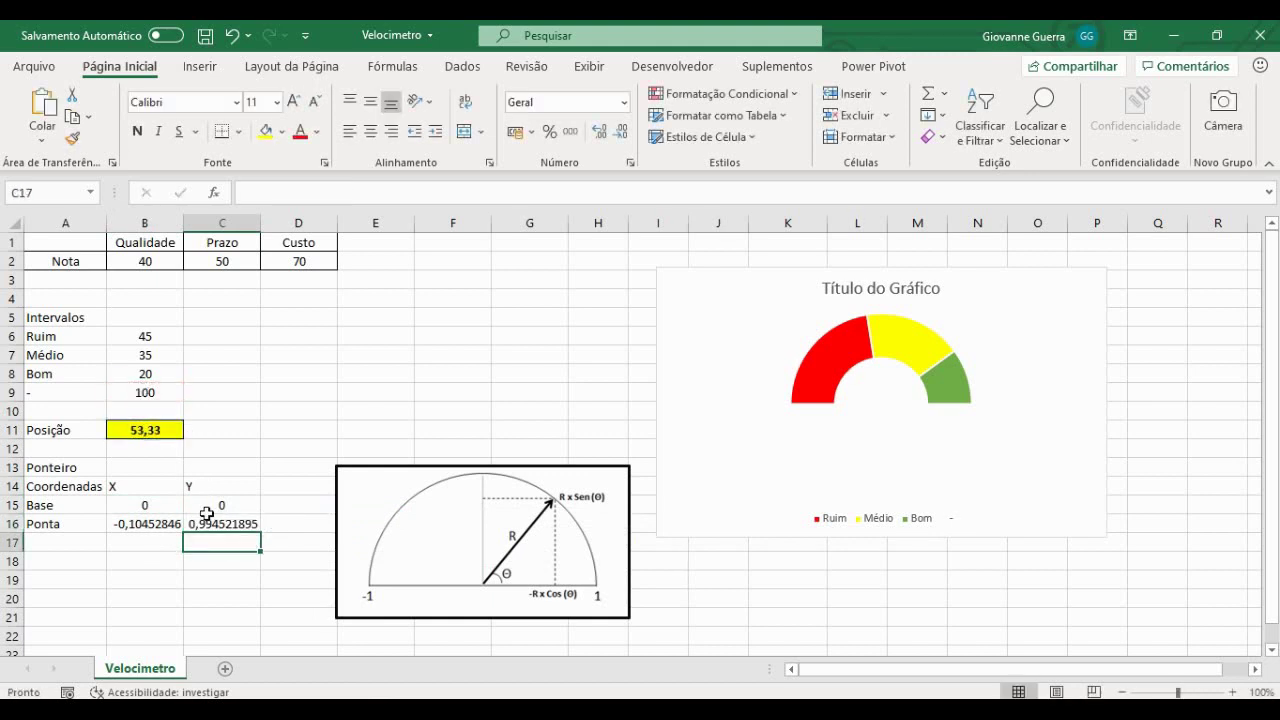
click(150, 523)
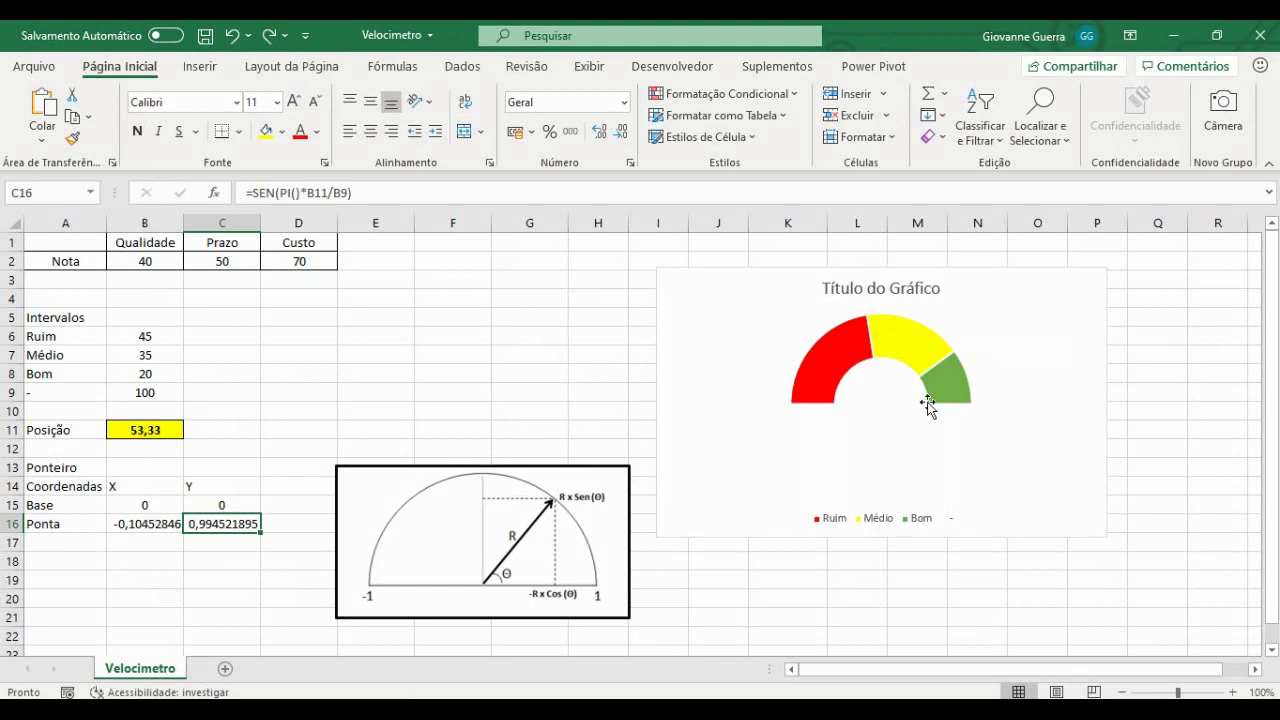
Delete the title from the gauge chart.
click(870, 425)
click(884, 285)
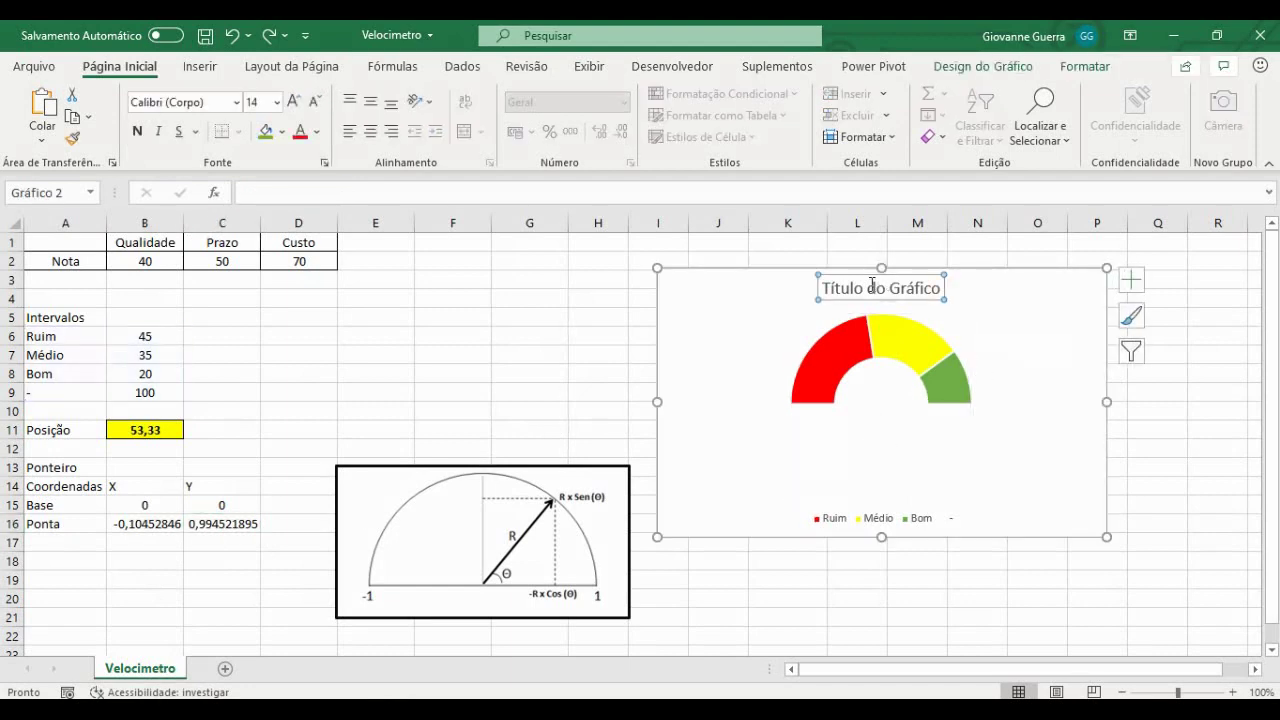
right_click(862, 300)
click(910, 312)
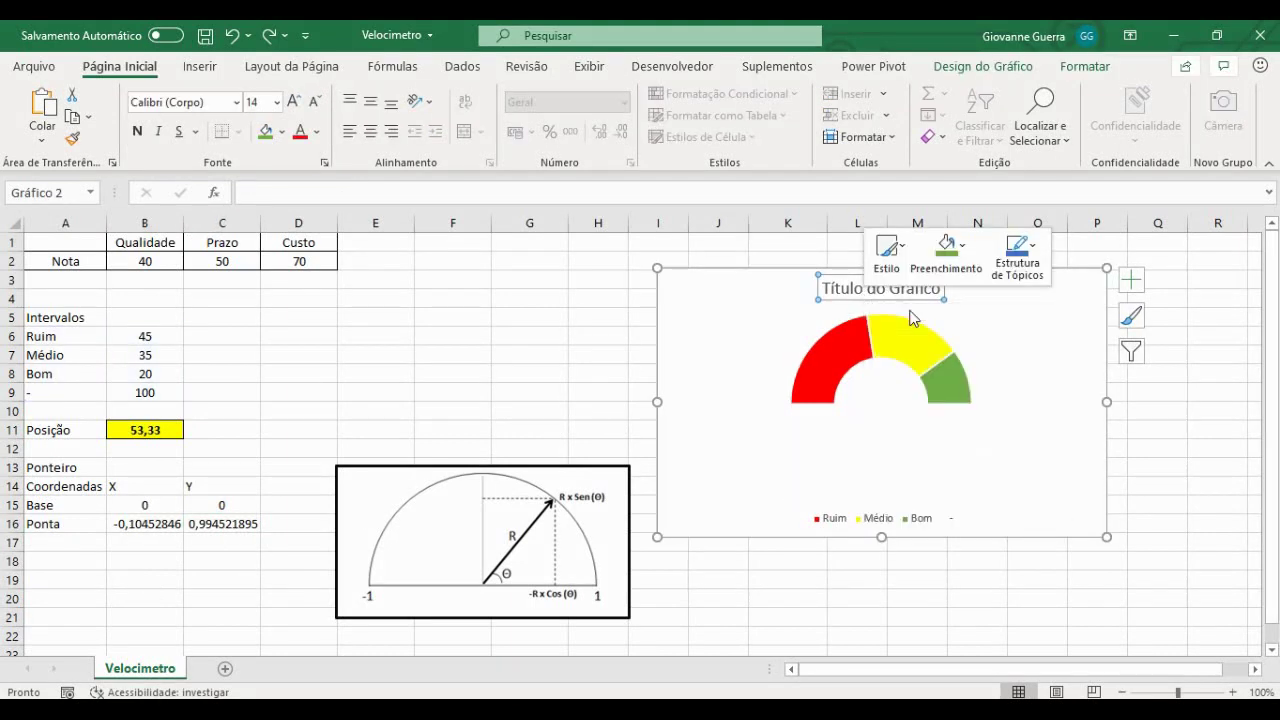
Add a second data series to the gauge chart, leaving its name blank and its values at the default ={1}.
click(884, 383)
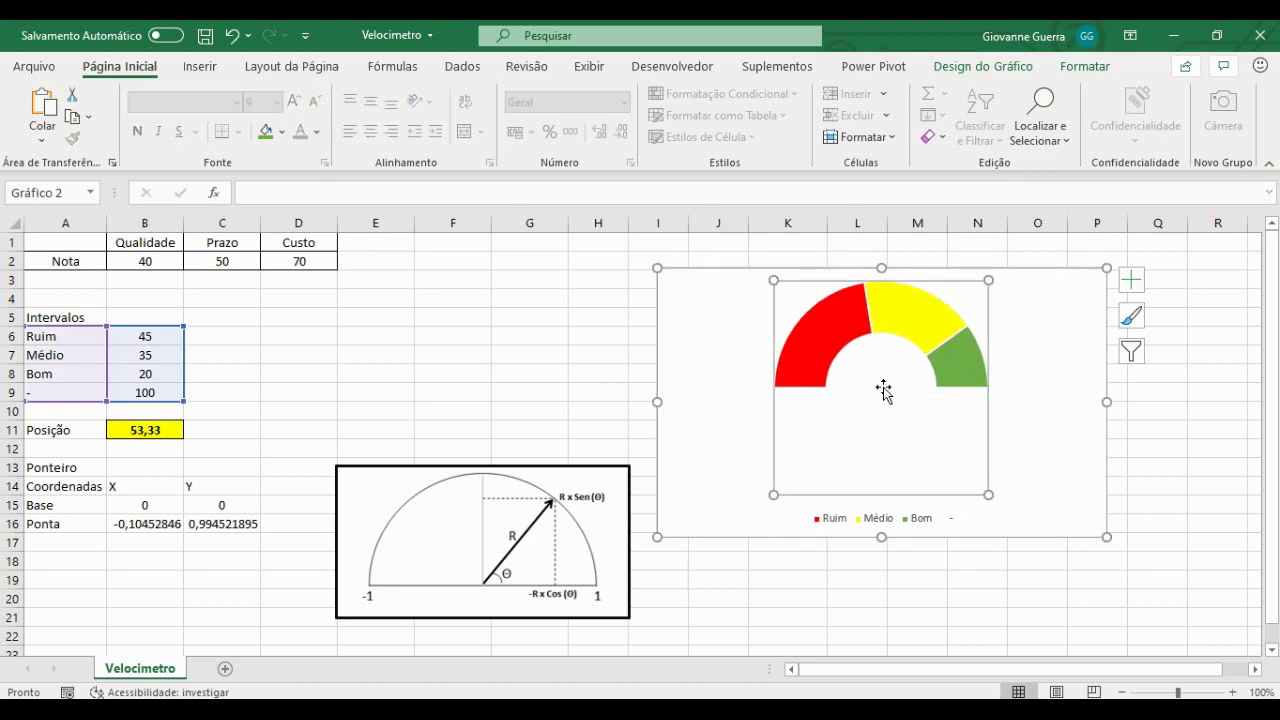
right_click(884, 388)
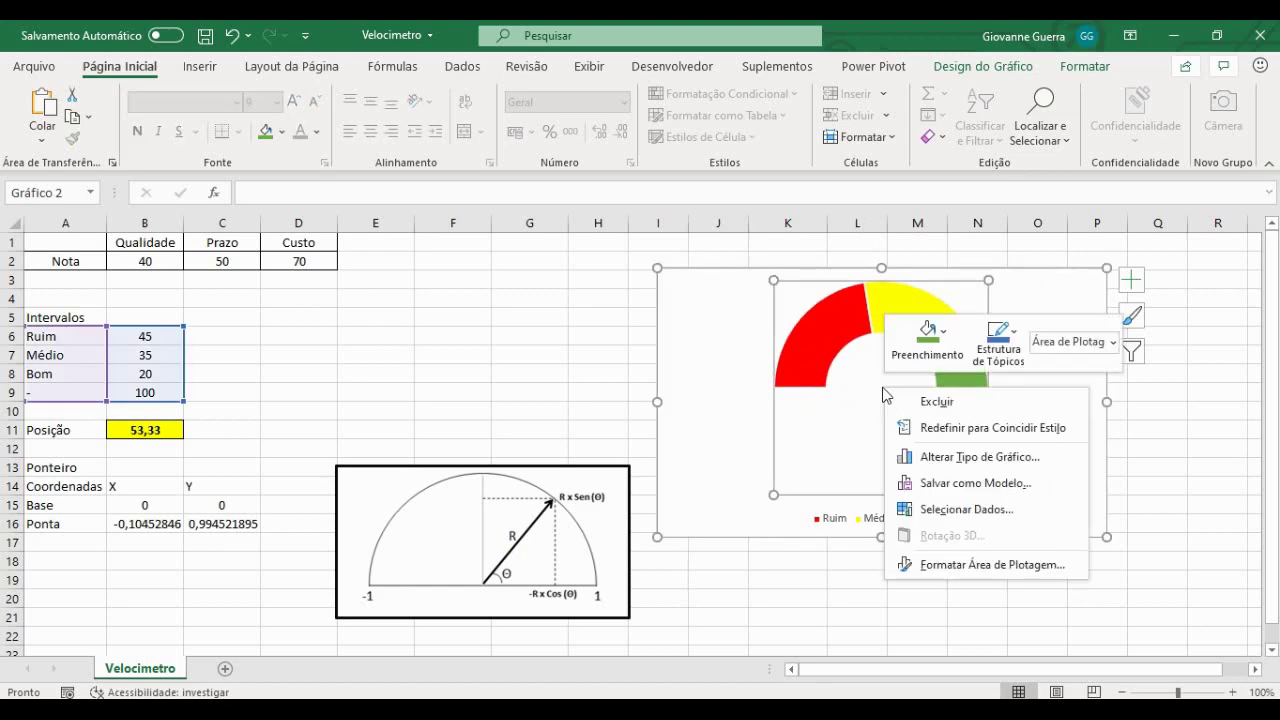
click(945, 512)
click(525, 452)
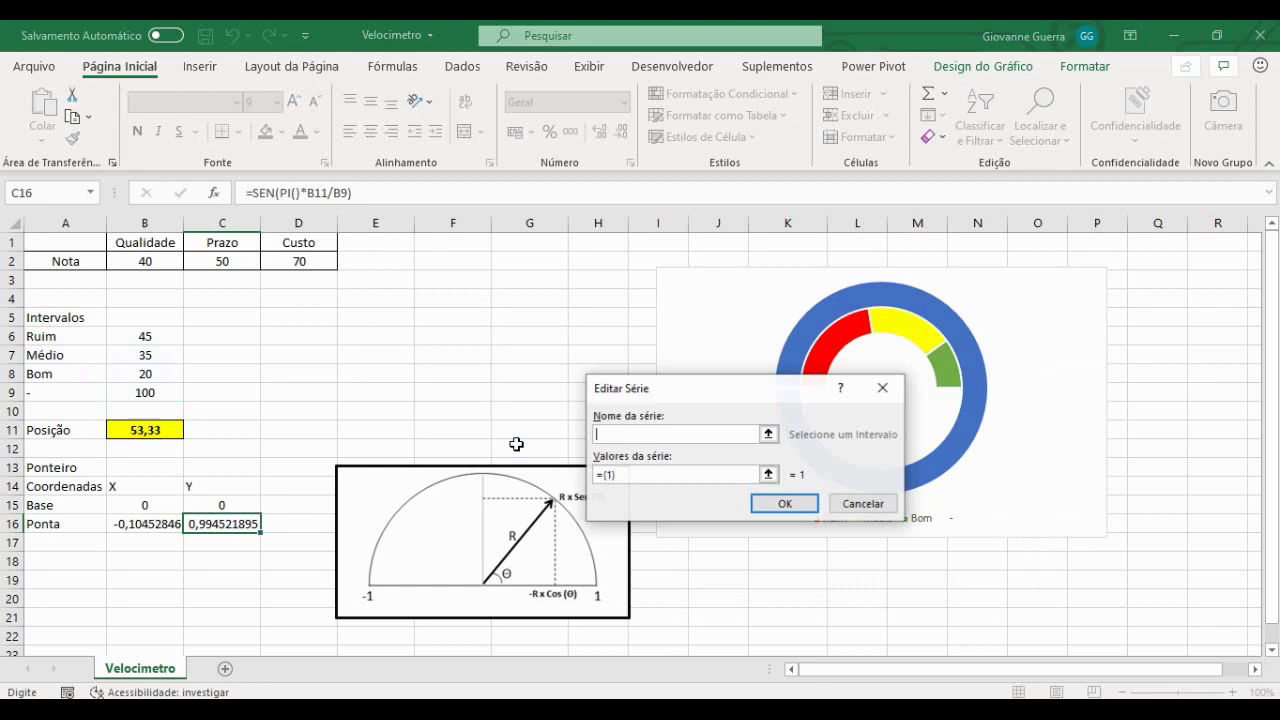
click(785, 505)
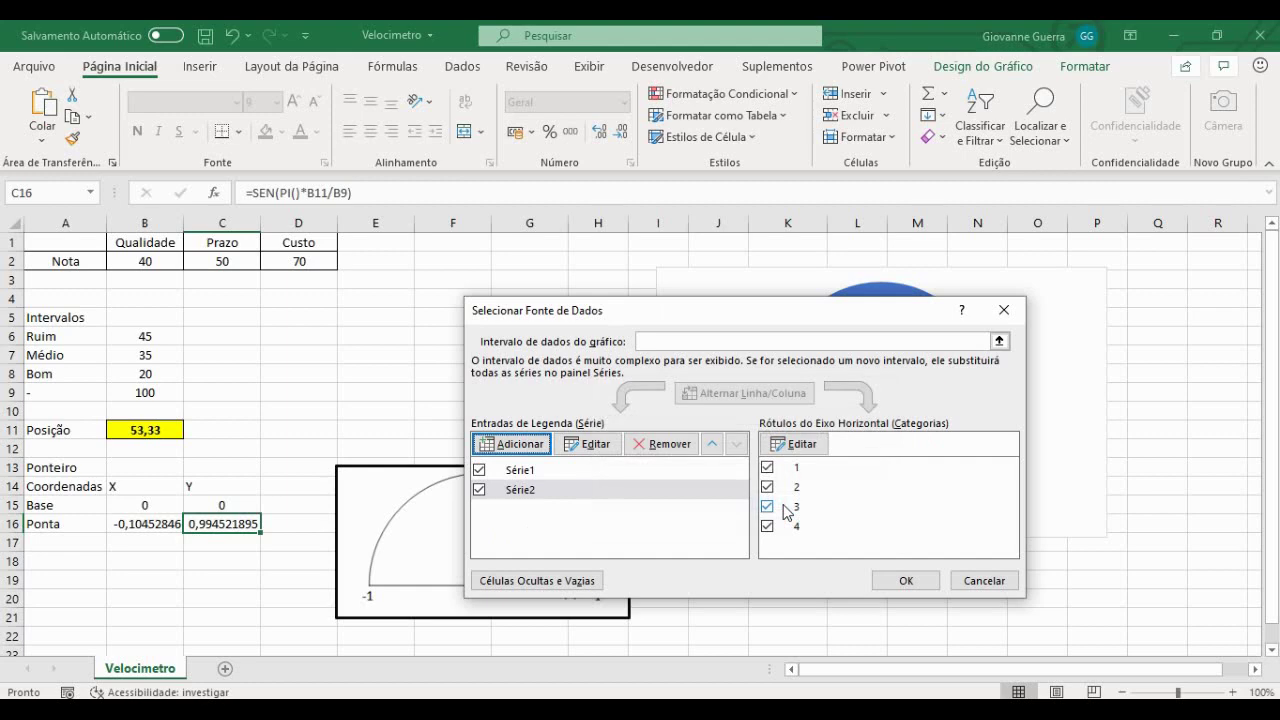
click(902, 581)
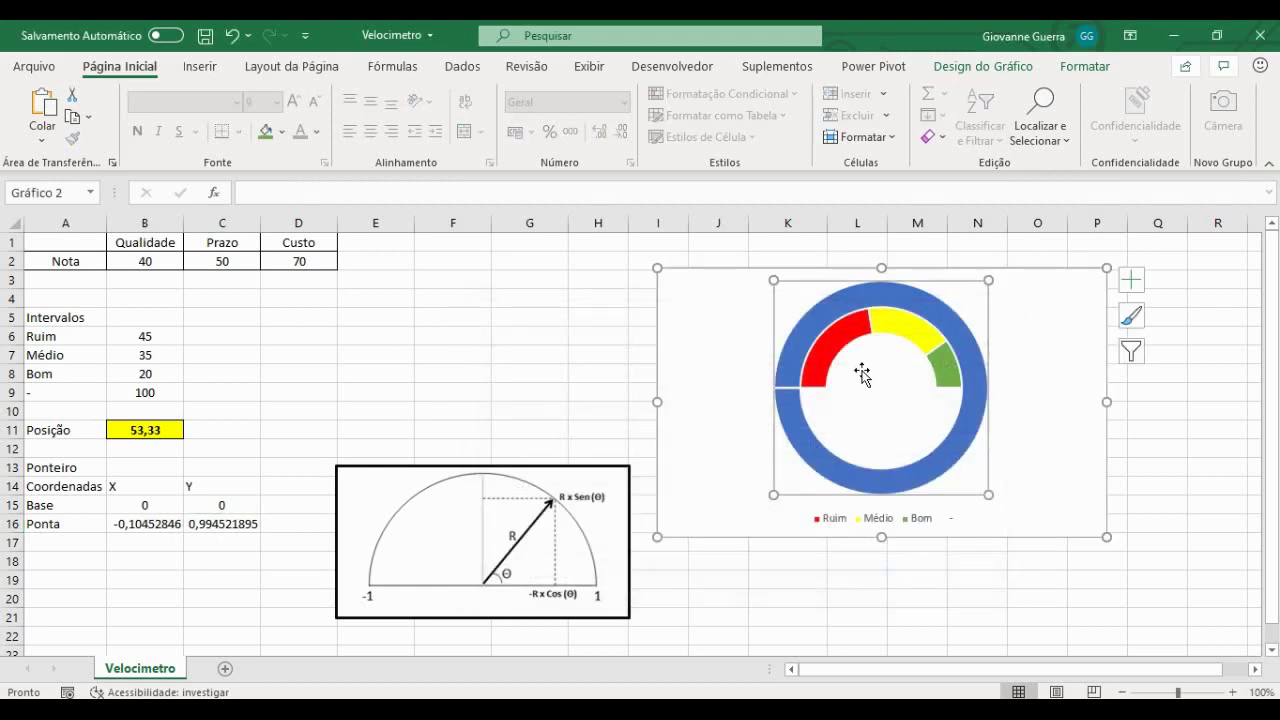
Change the second series (Série2) to a Scatter with Smooth Lines chart, keeping the first series as a doughnut.
right_click(850, 344)
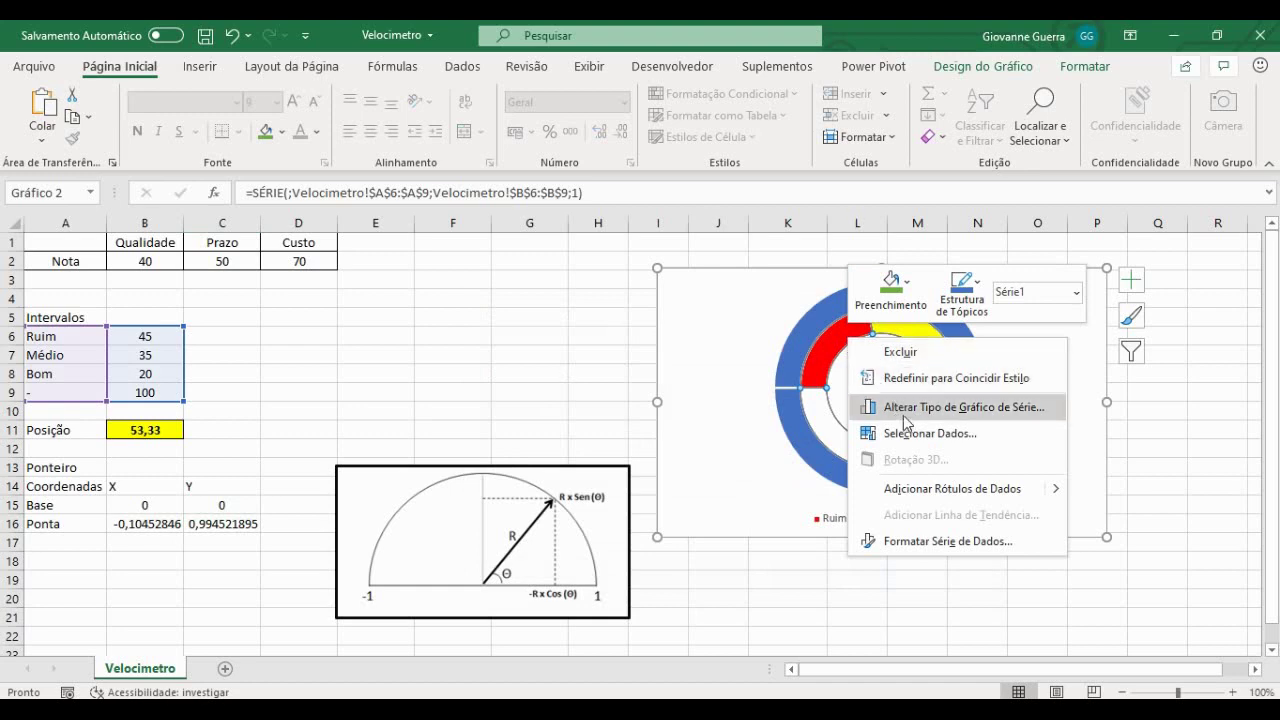
click(1005, 420)
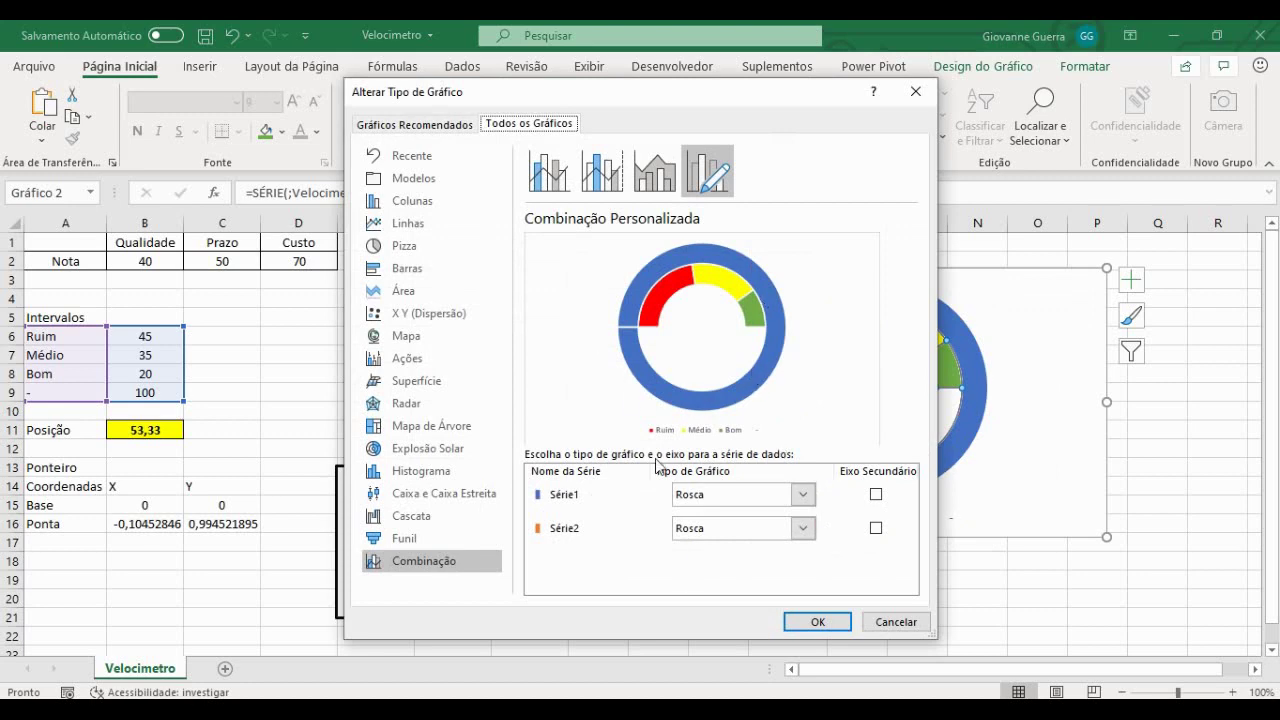
click(803, 530)
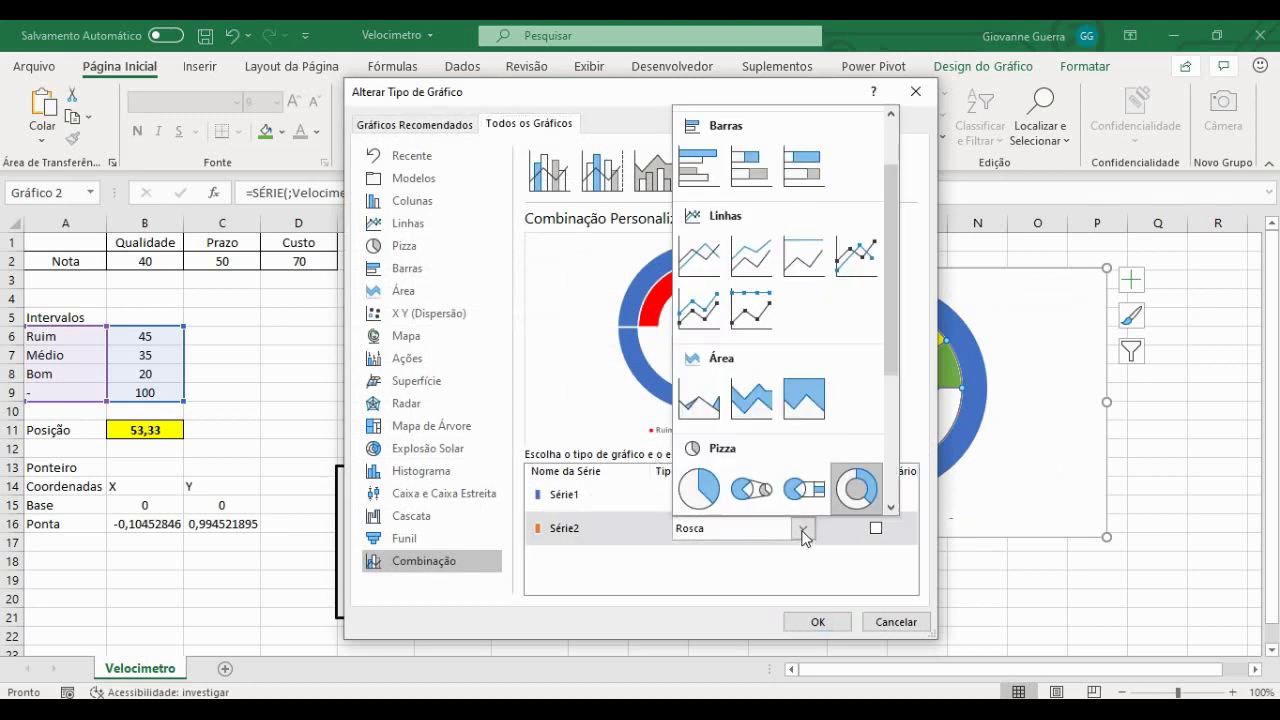
scroll(790, 450, down, 6)
click(805, 332)
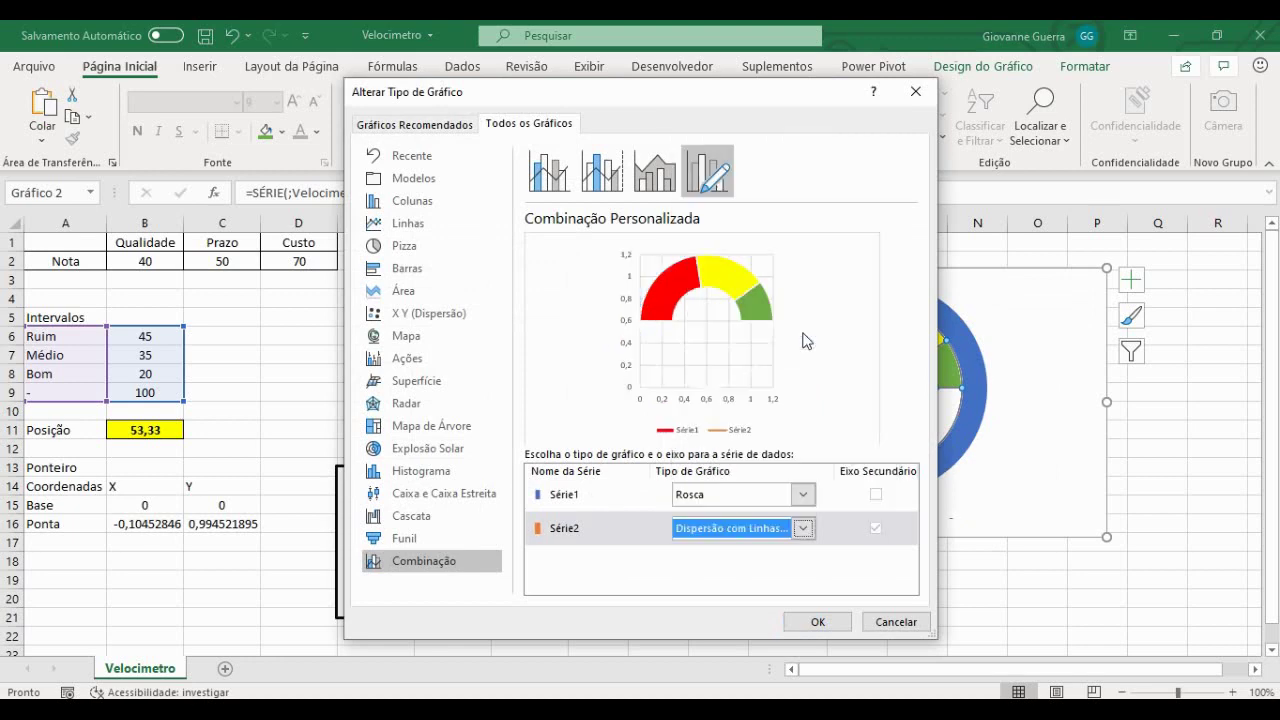
click(803, 528)
scroll(805, 343, down, 2)
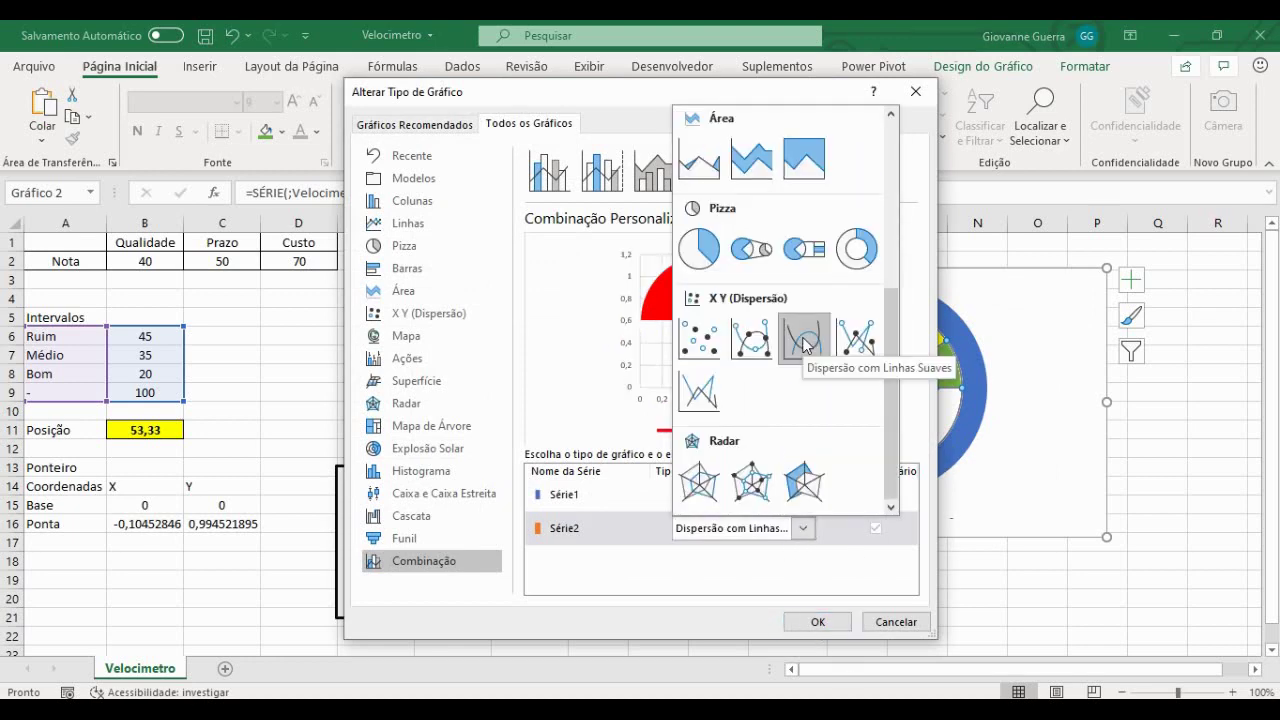
click(806, 358)
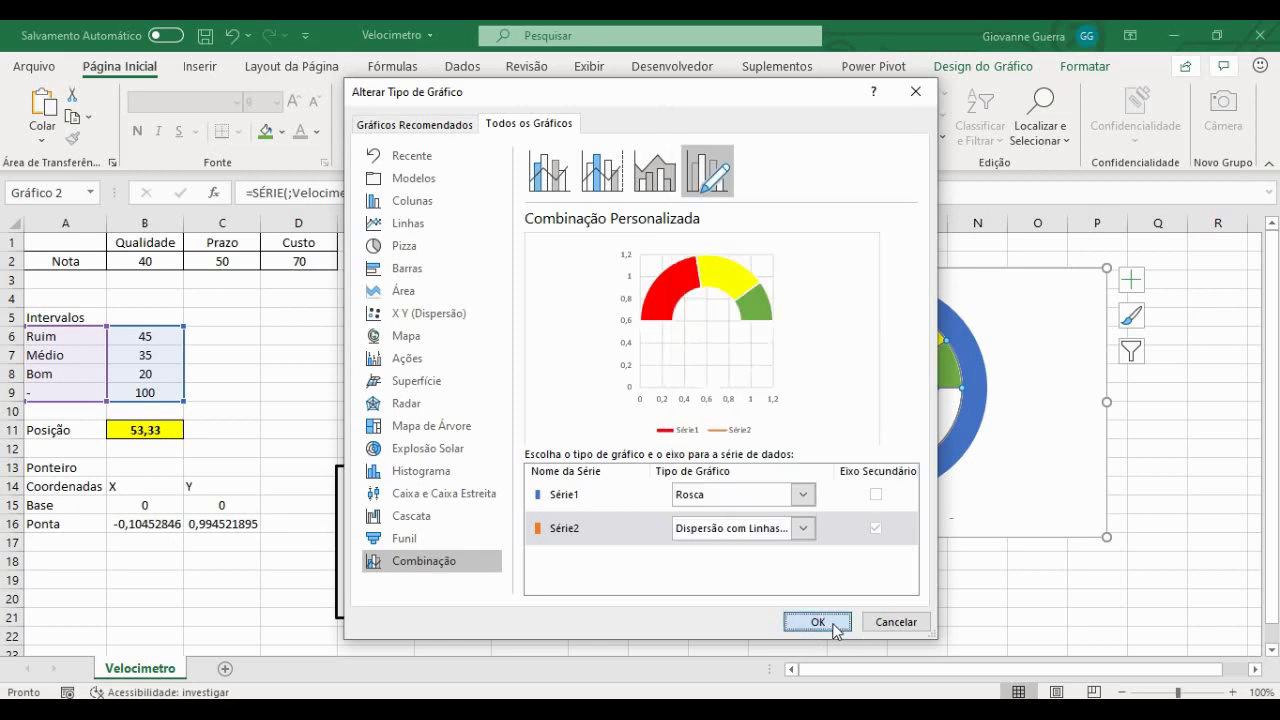
click(820, 621)
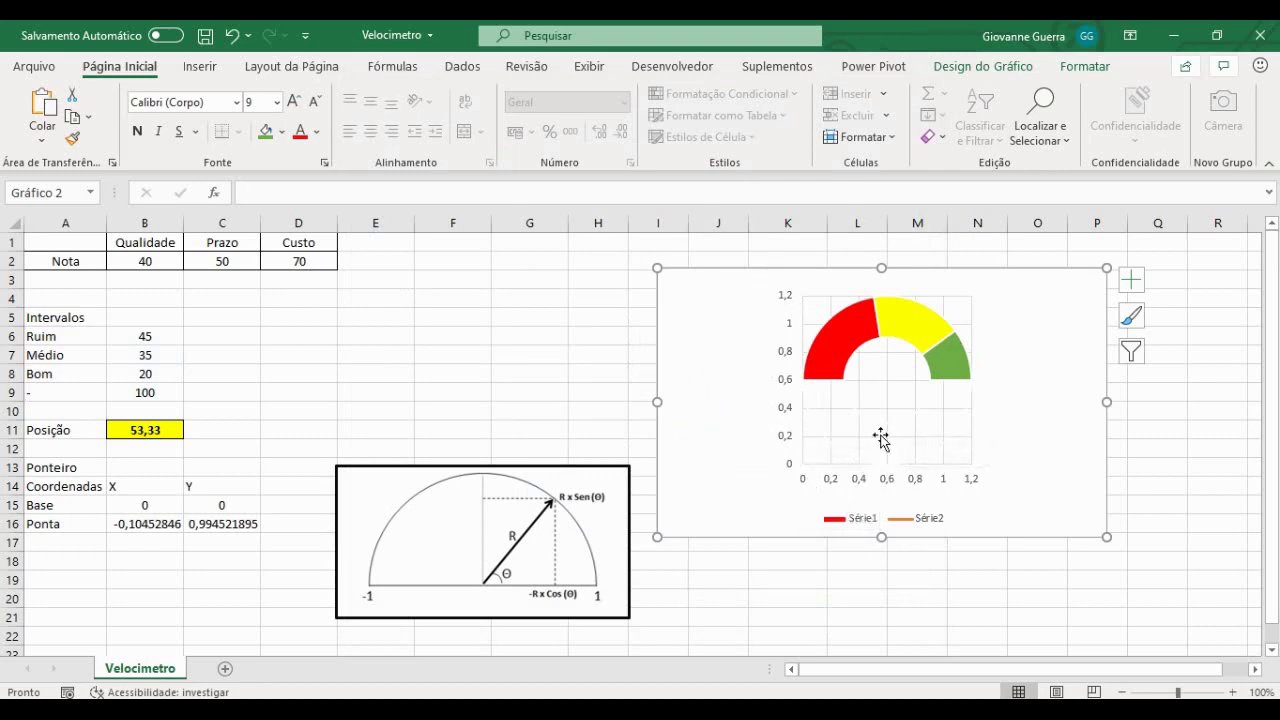
Edit the second series' data source and set its X values to =Velocimetro!$B$15:$B$16.
click(893, 487)
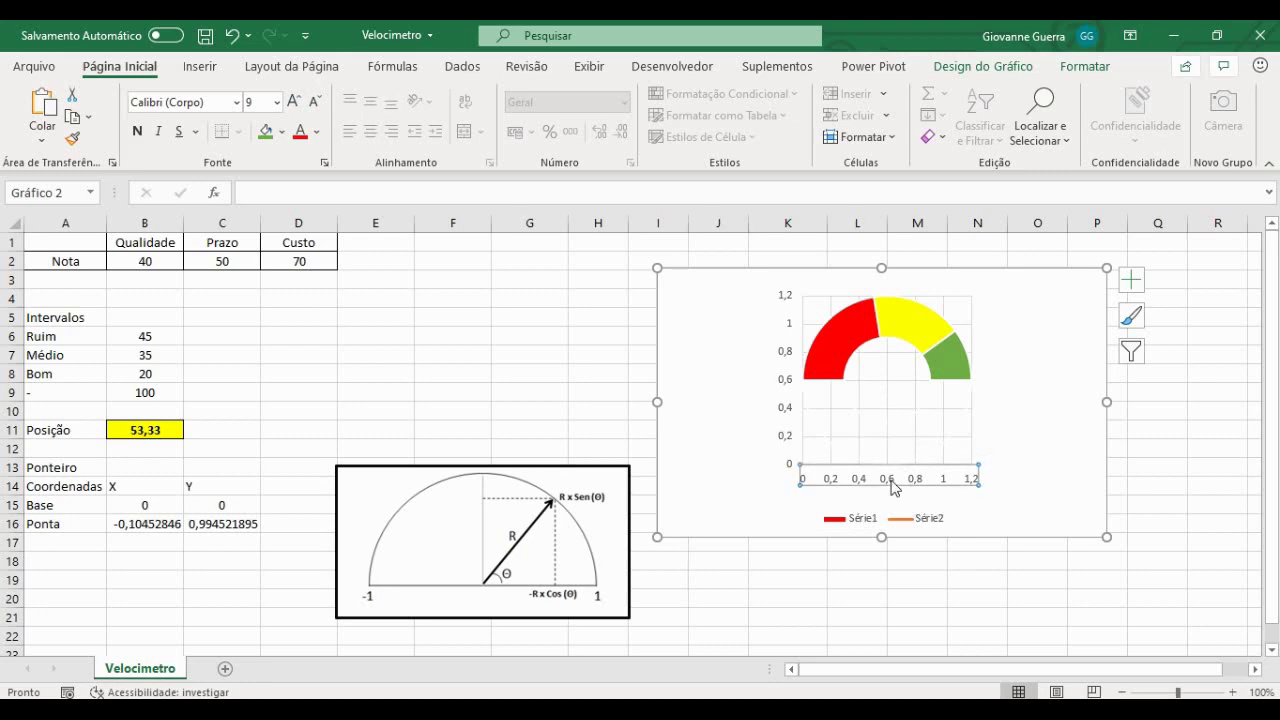
click(866, 402)
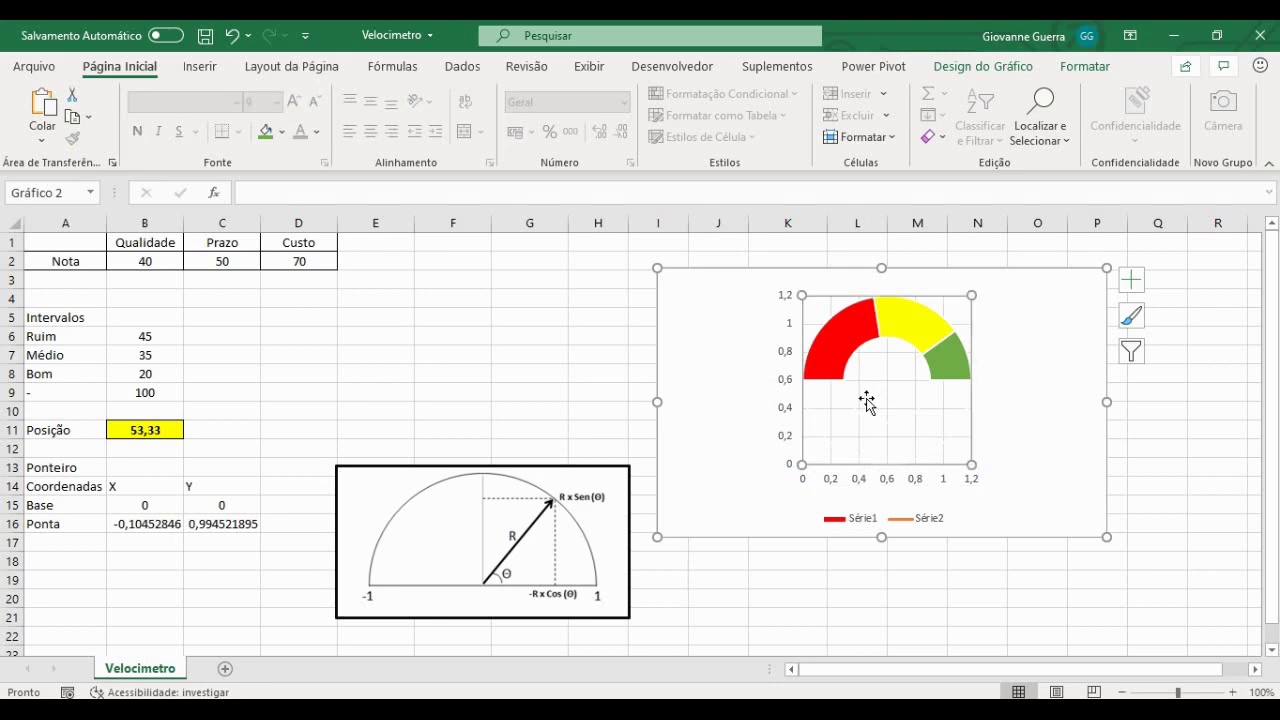
right_click(866, 402)
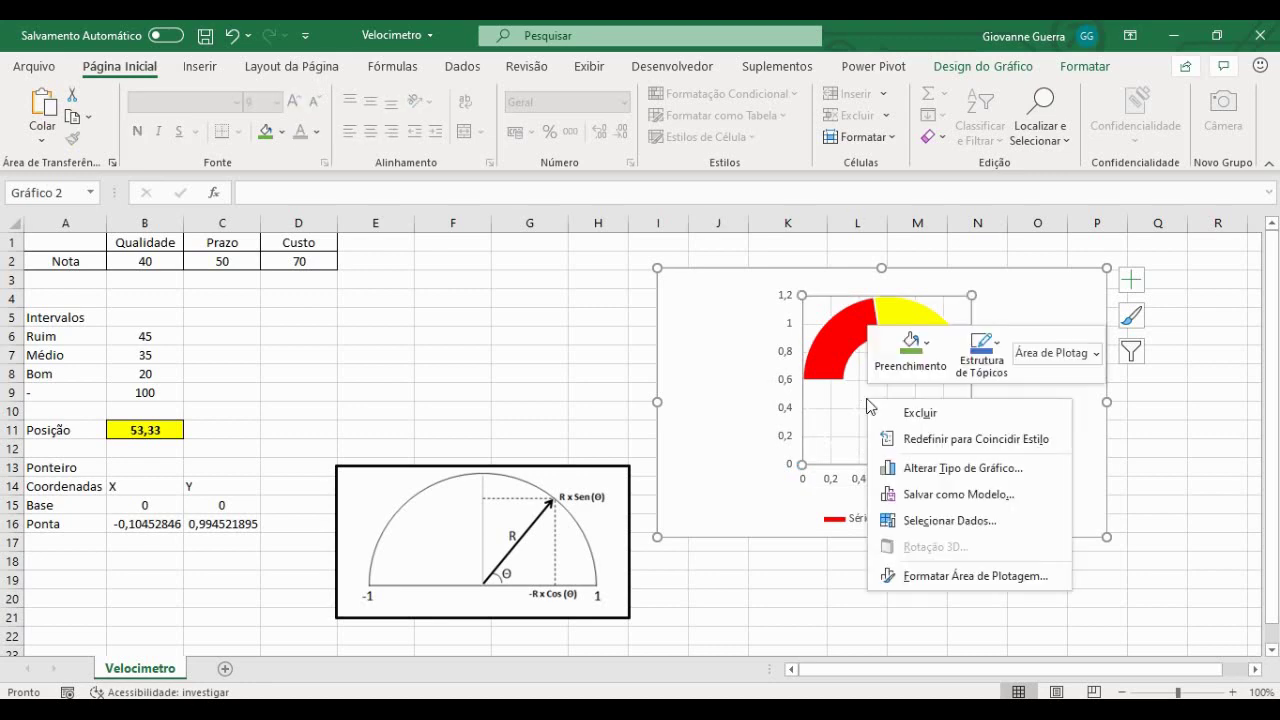
click(945, 521)
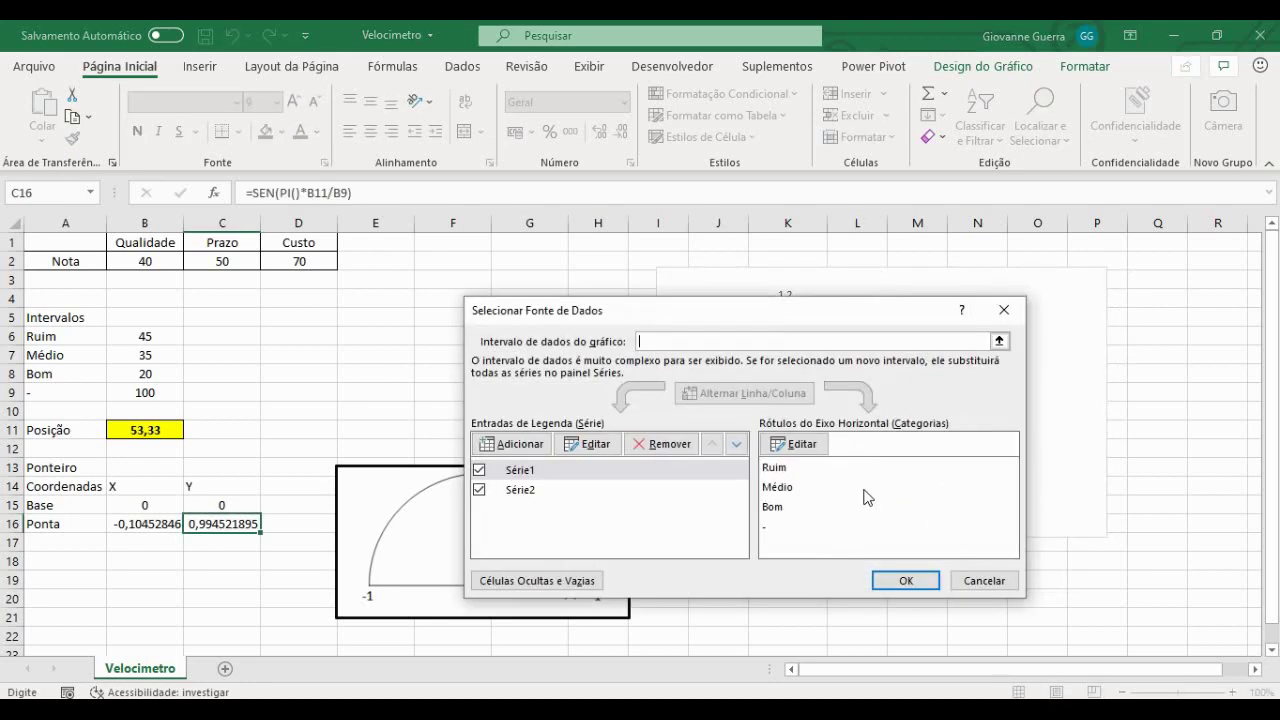
click(540, 493)
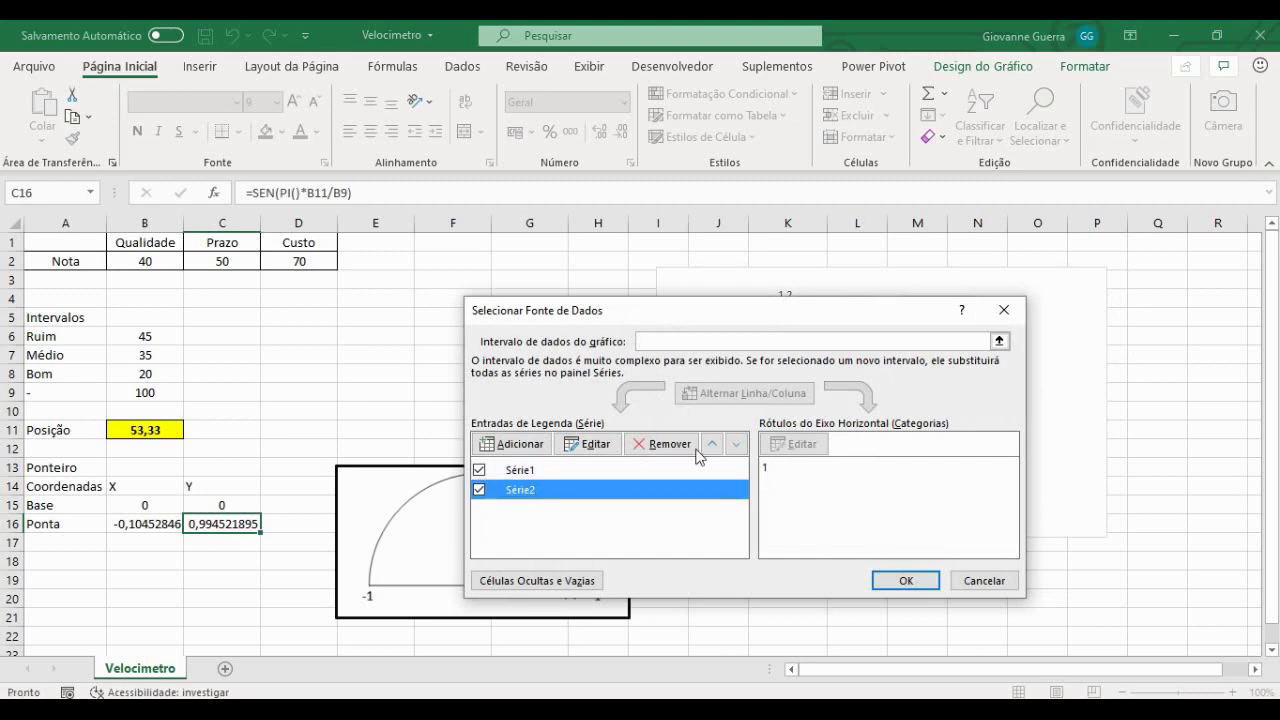
click(588, 443)
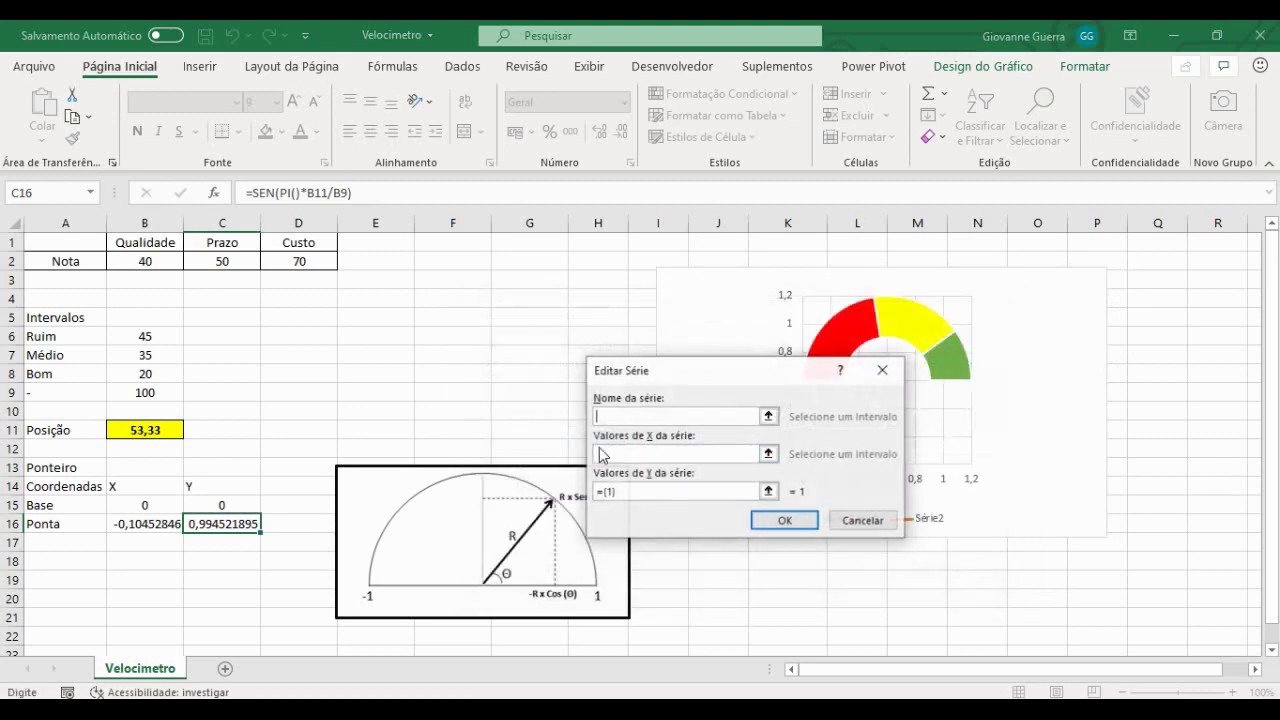
click(767, 454)
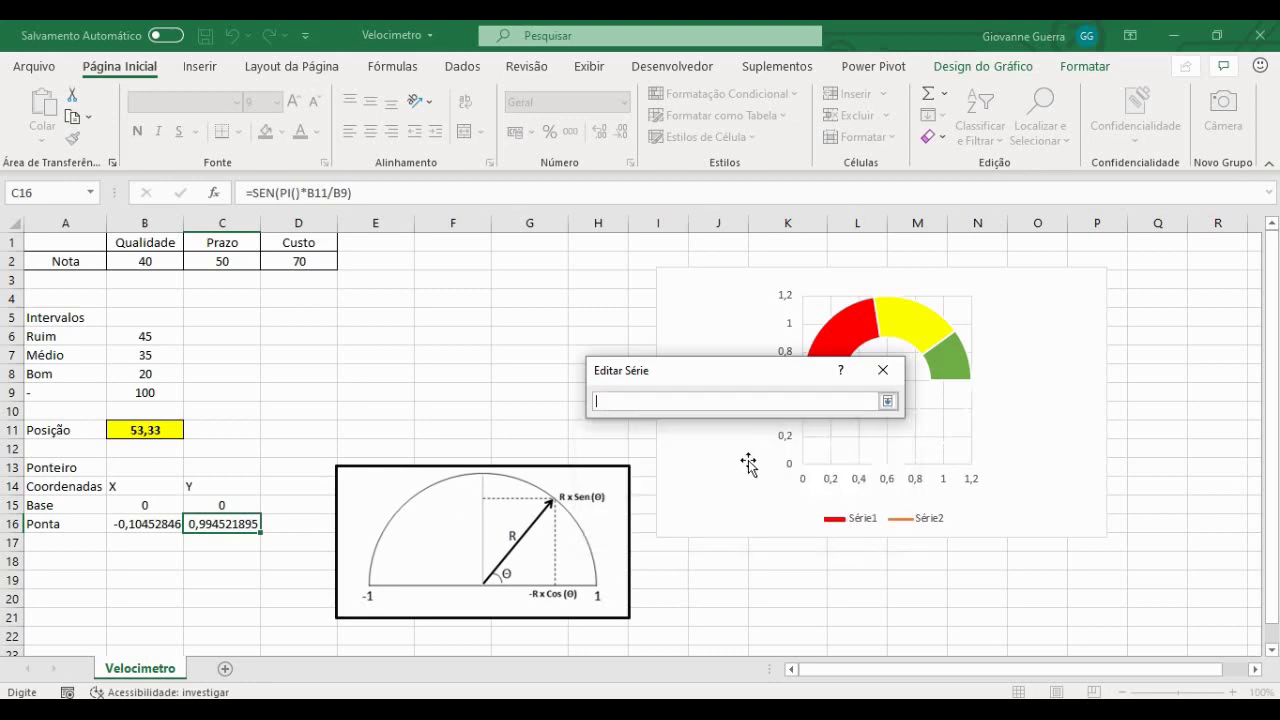
click(156, 506)
drag(156, 506, 158, 524)
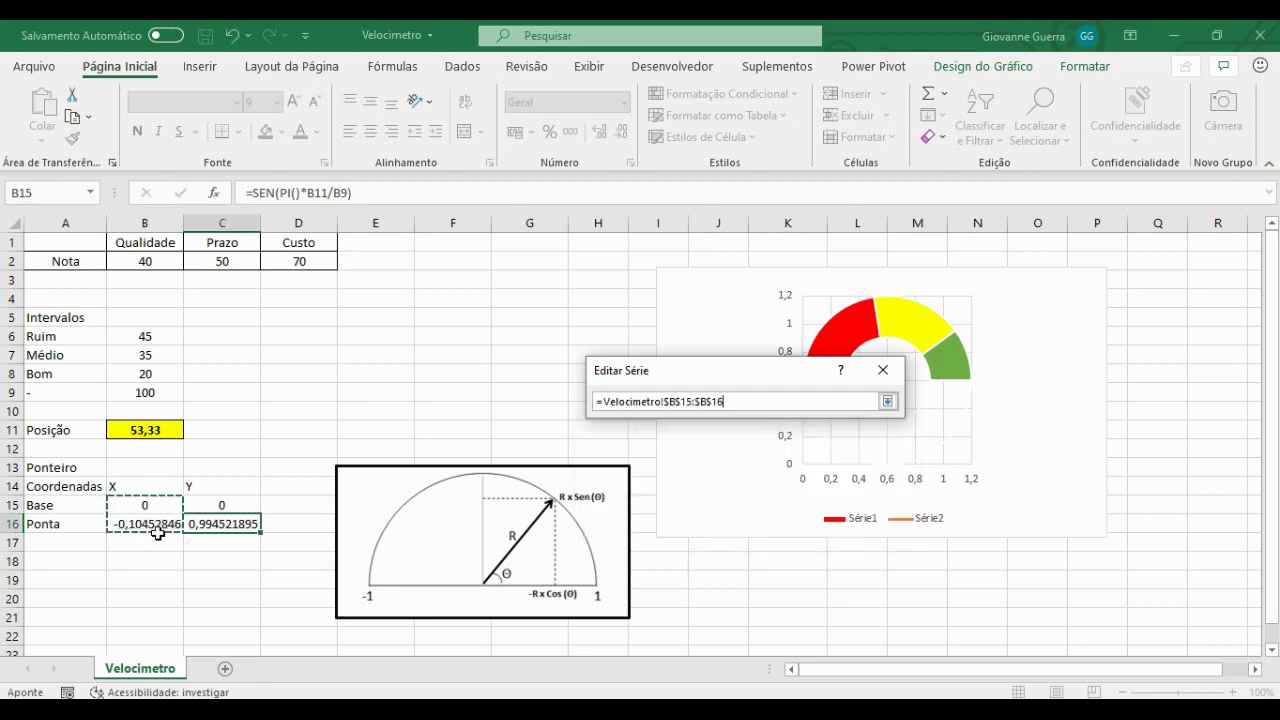
click(887, 401)
Set the second series' Y values to =Velocimetro!$C$15:$C$16 and apply the data source changes.
click(770, 492)
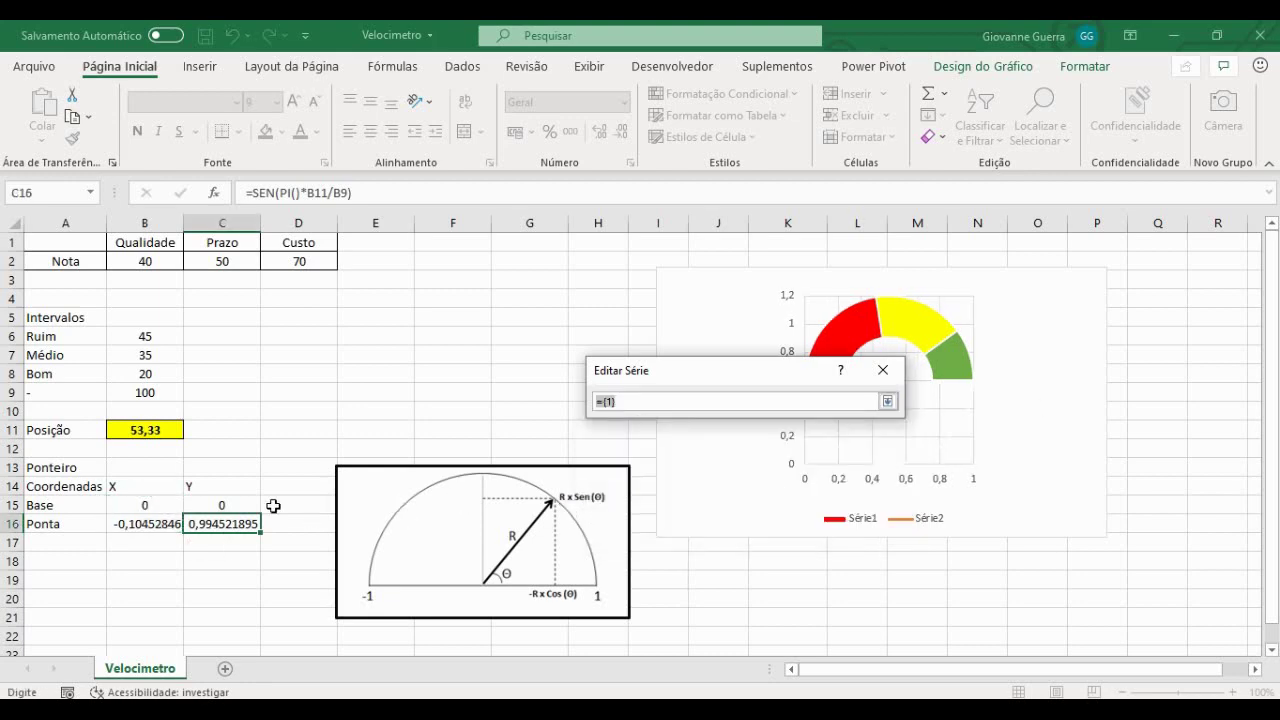
click(210, 514)
drag(210, 518, 214, 525)
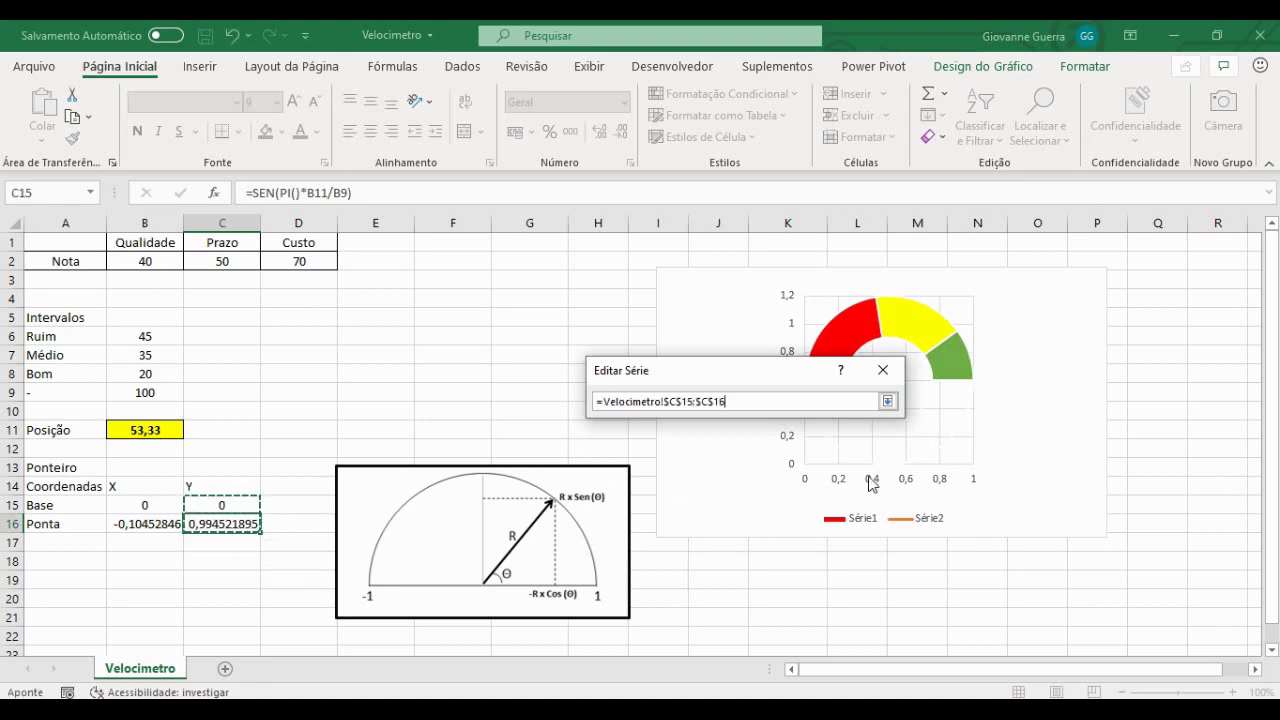
click(887, 401)
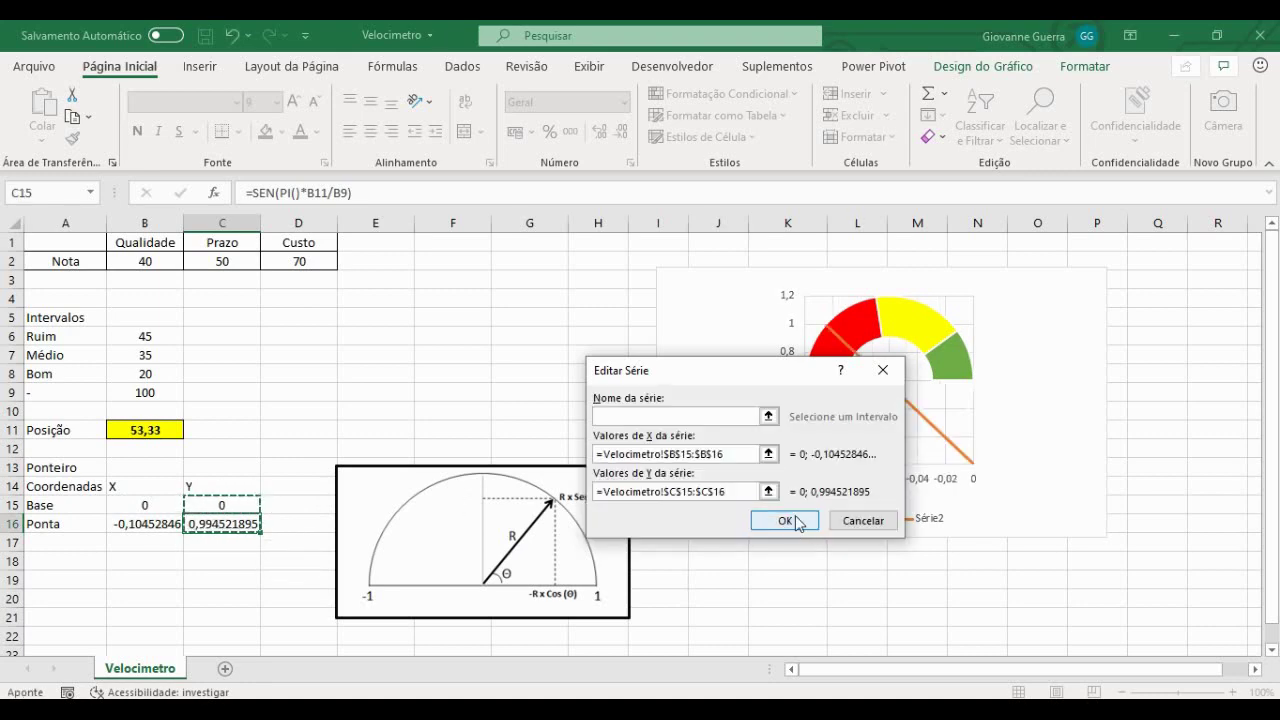
click(795, 520)
click(906, 580)
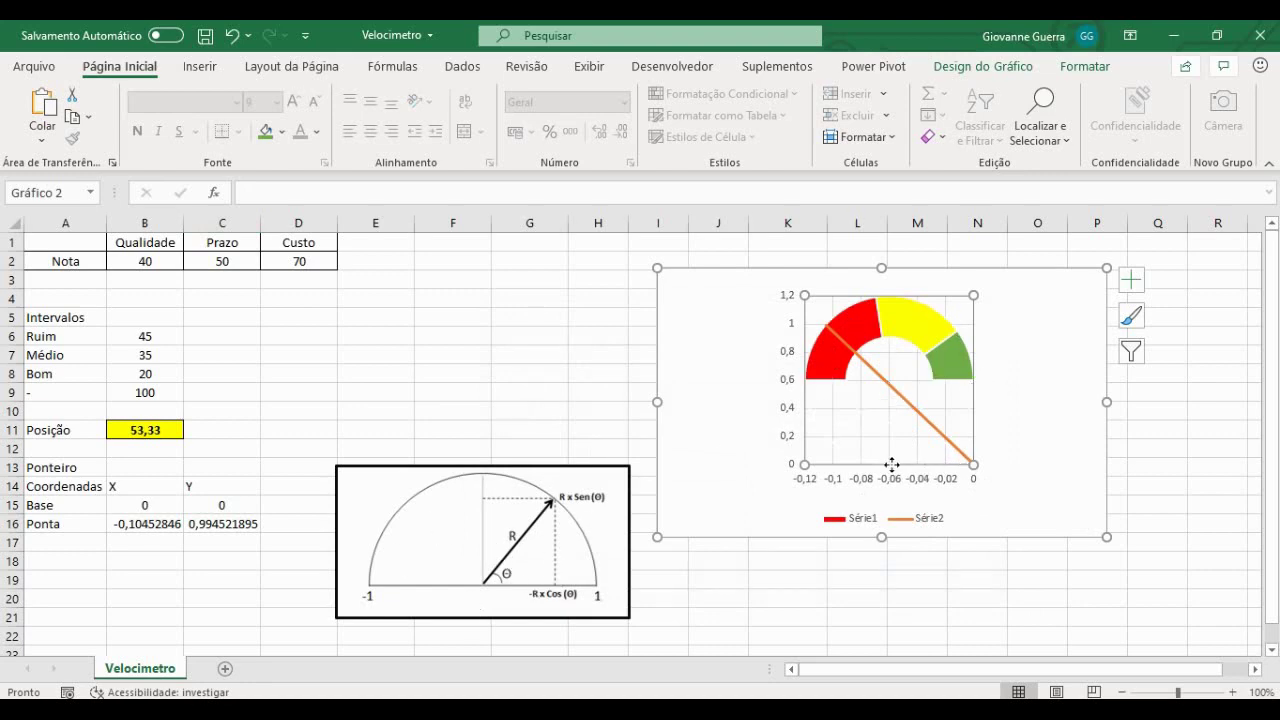
Set the gauge chart's horizontal axis limits to a minimum of -1 and a maximum of 1.
click(853, 484)
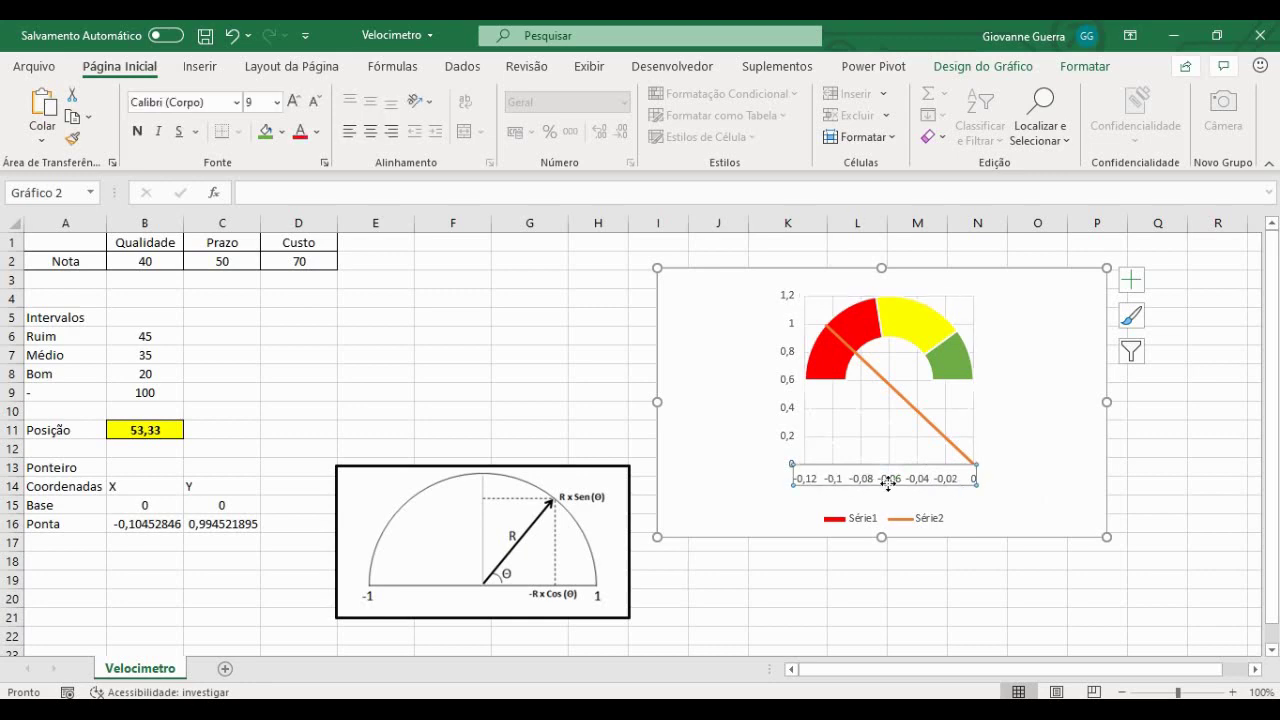
double_click(888, 482)
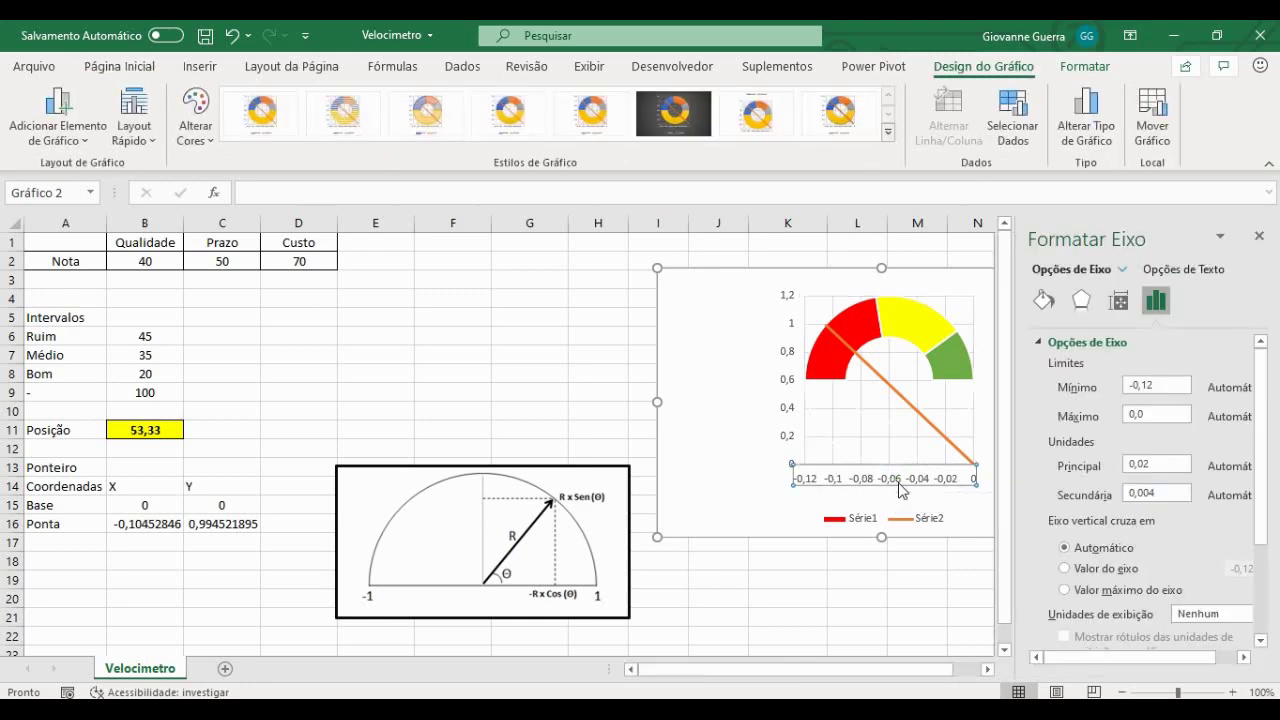
drag(1183, 385, 1122, 388)
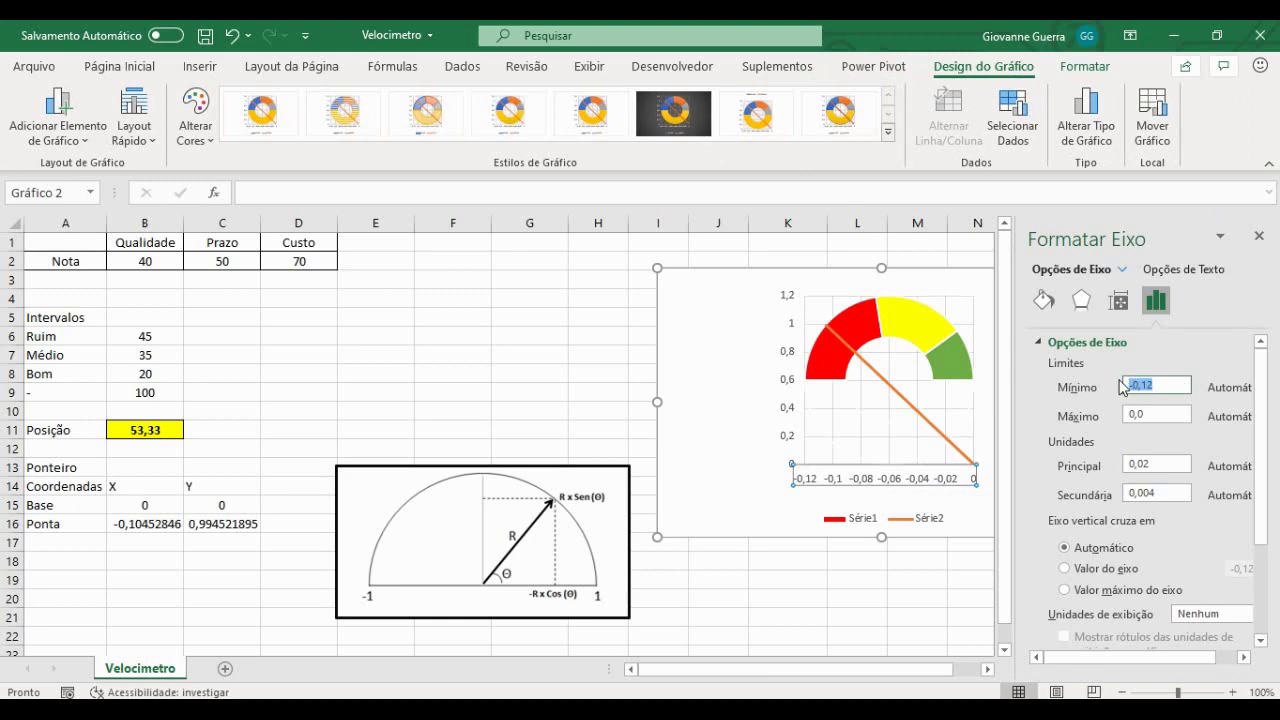
text(-1)
click(1176, 414)
drag(1176, 414, 1130, 412)
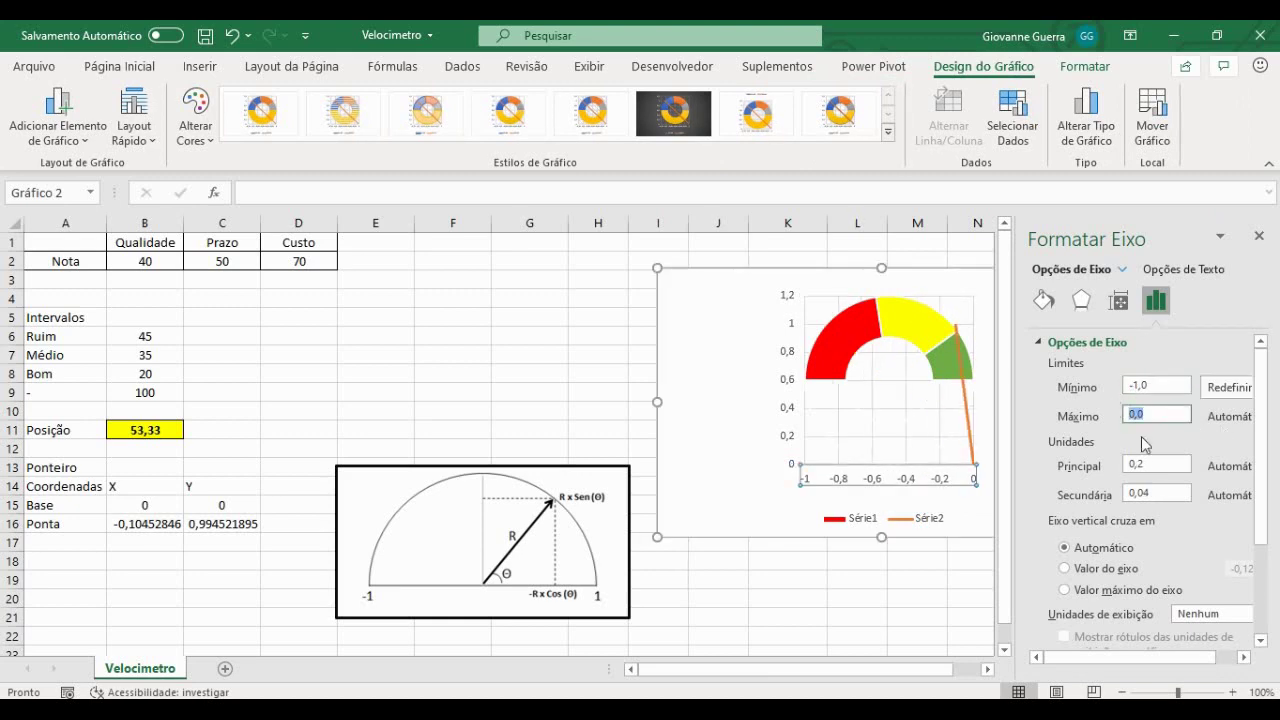
text(1)
click(1163, 384)
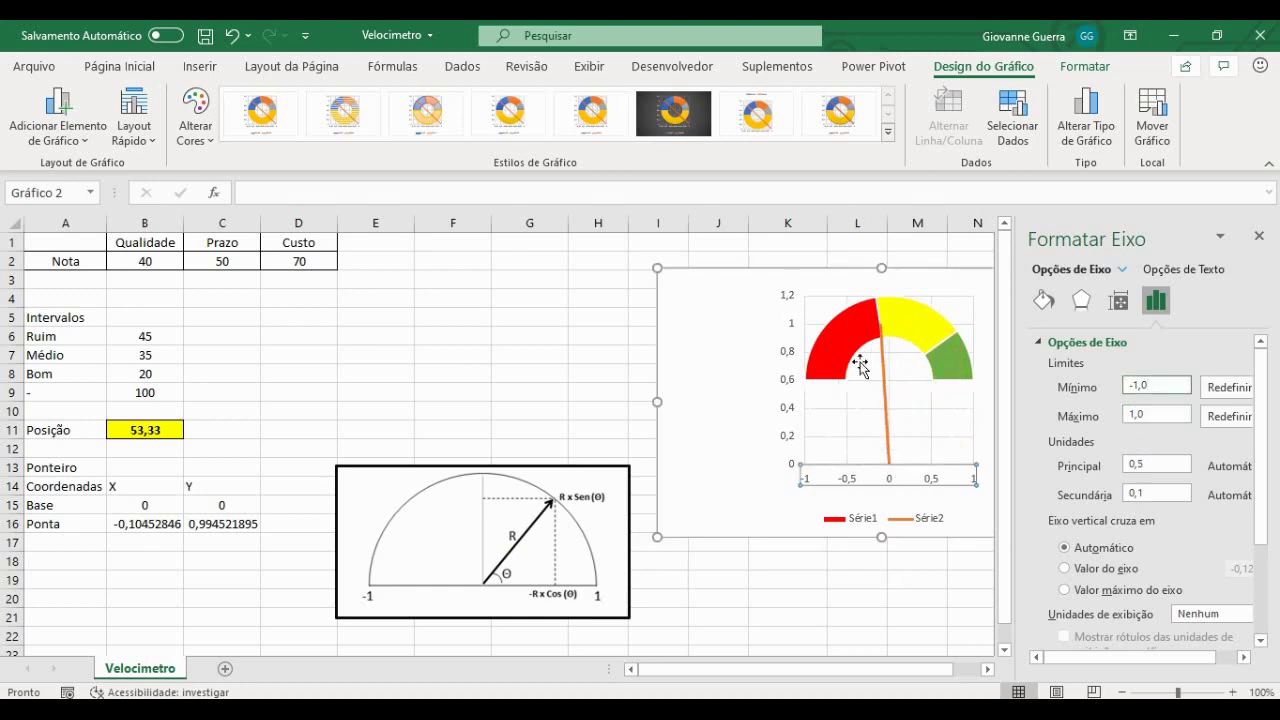
Set the chart's vertical axis limits to a minimum of -1 and a maximum of 1, and close the axis formatting.
click(795, 402)
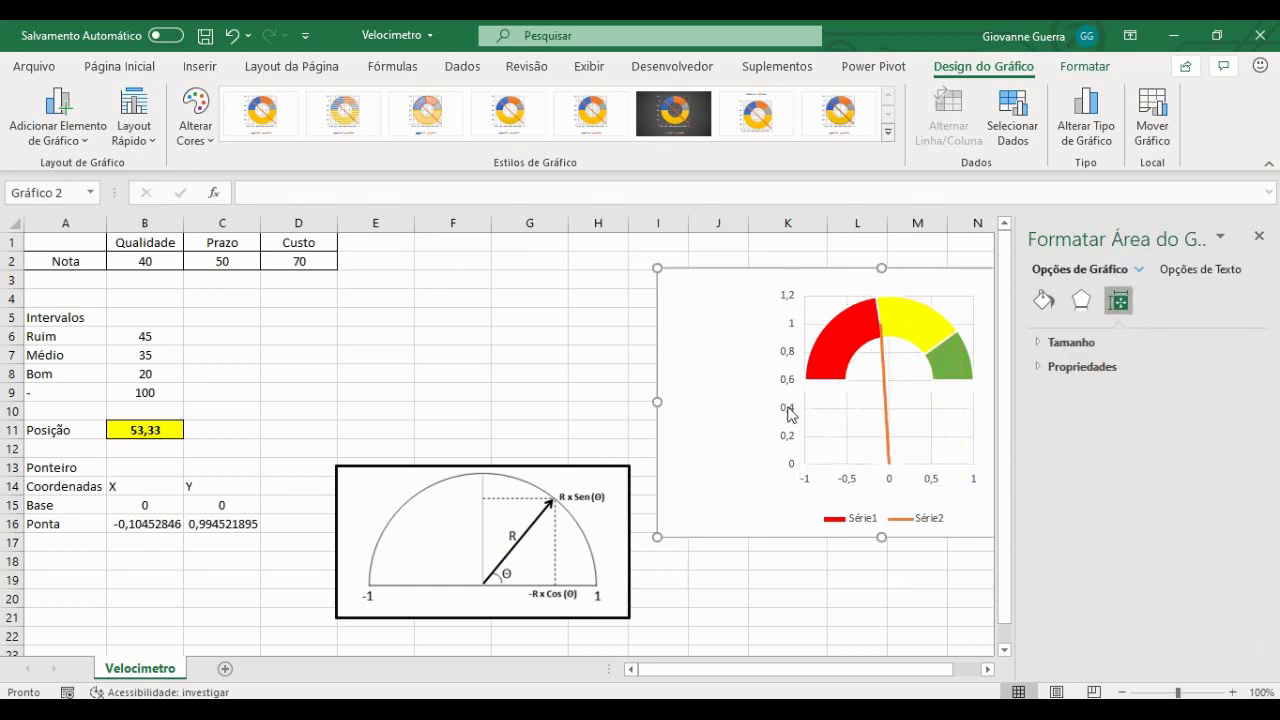
click(788, 392)
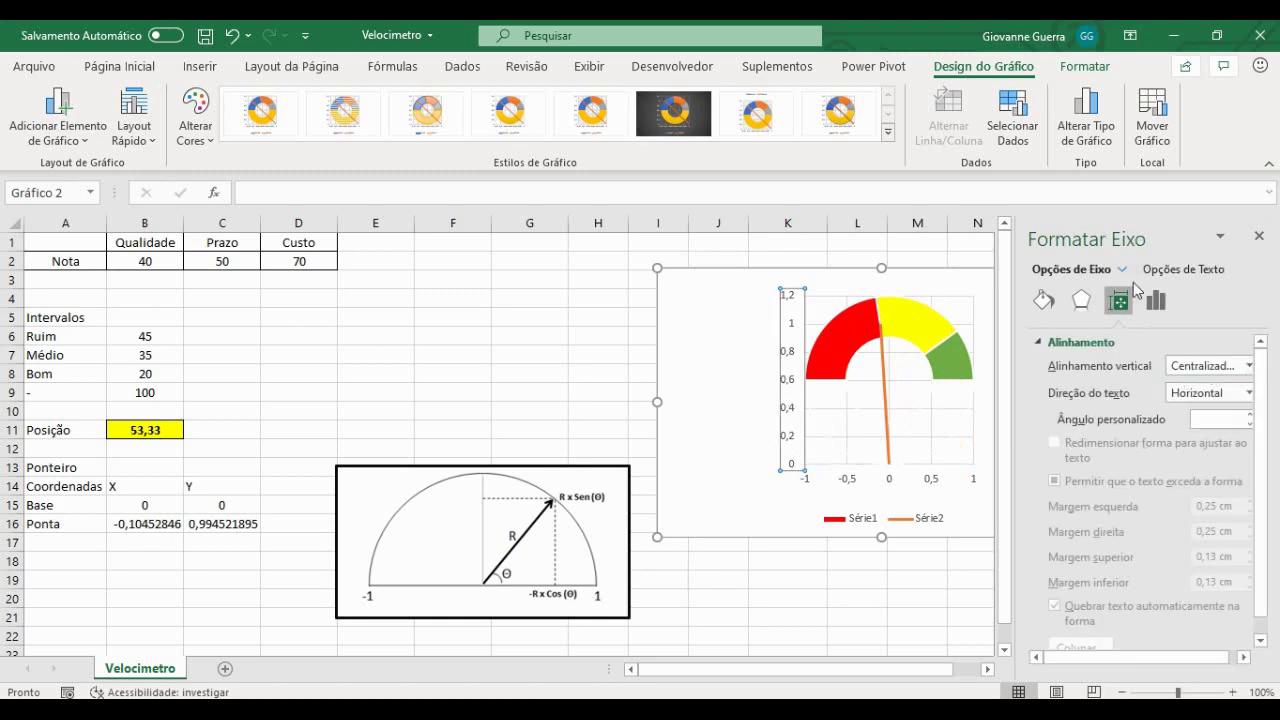
click(1157, 301)
click(1082, 344)
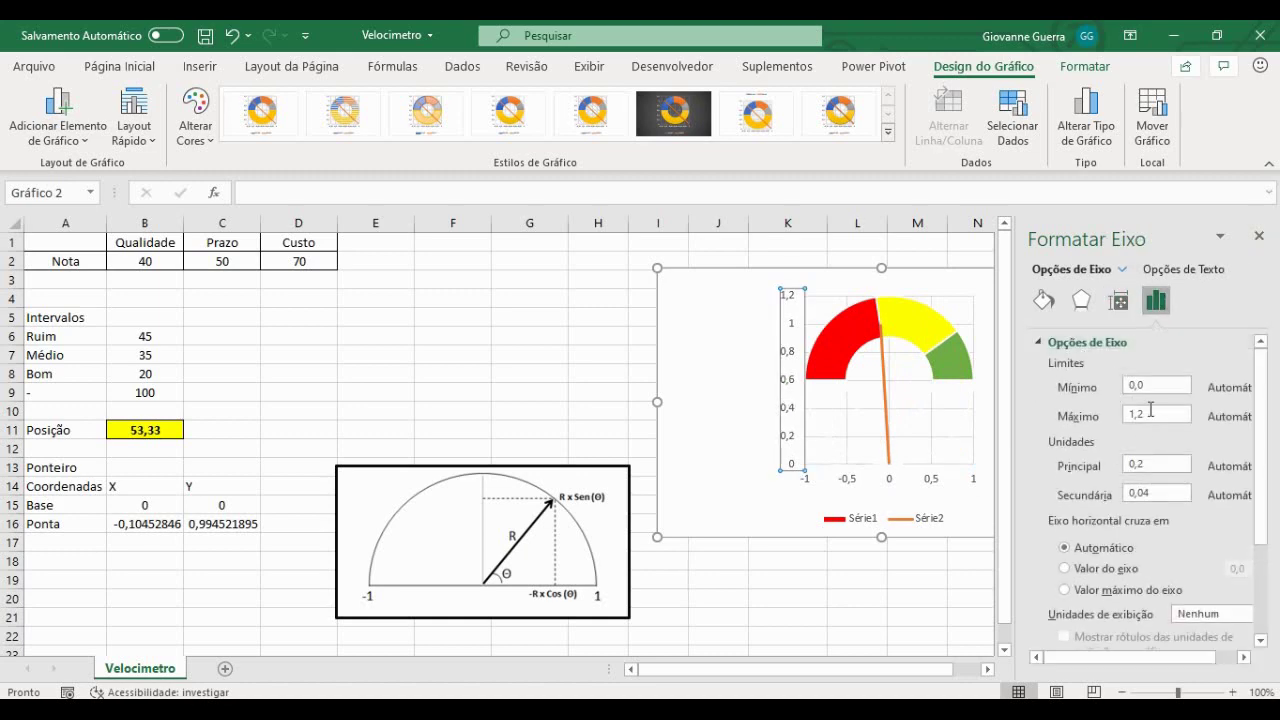
drag(1166, 386, 1120, 392)
text(-1)
key(Tab)
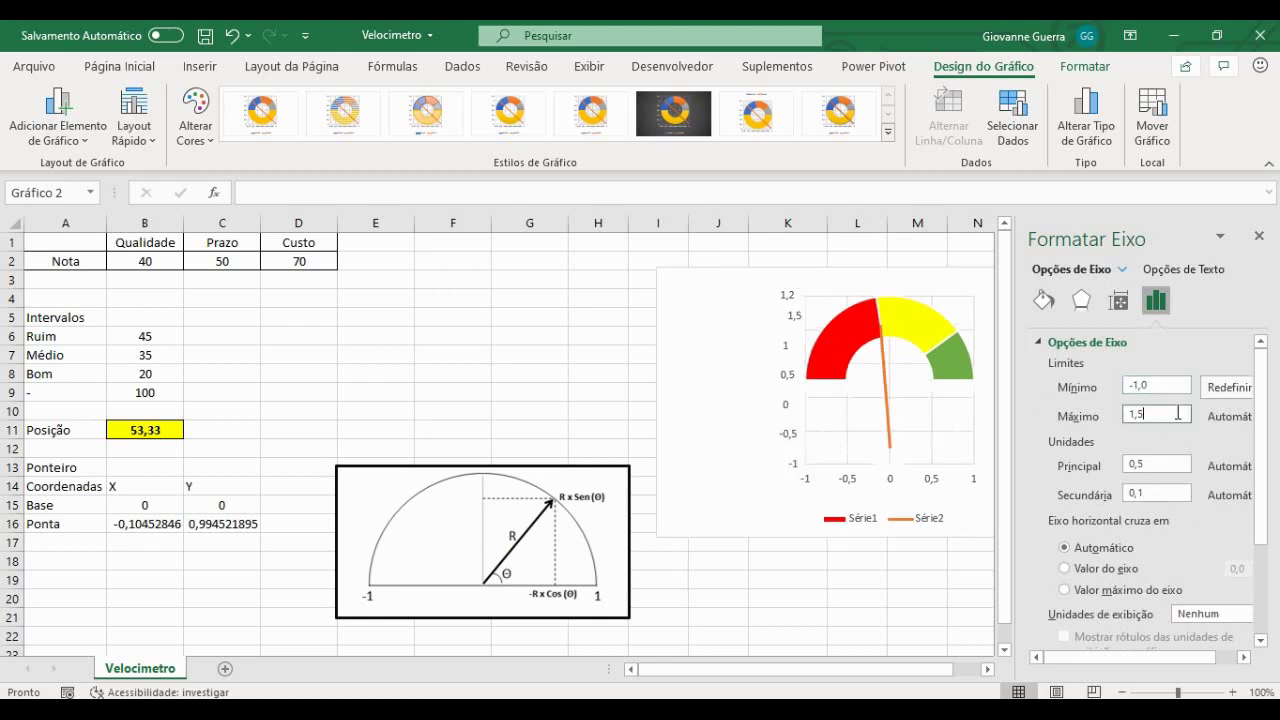
text(1)
click(1155, 386)
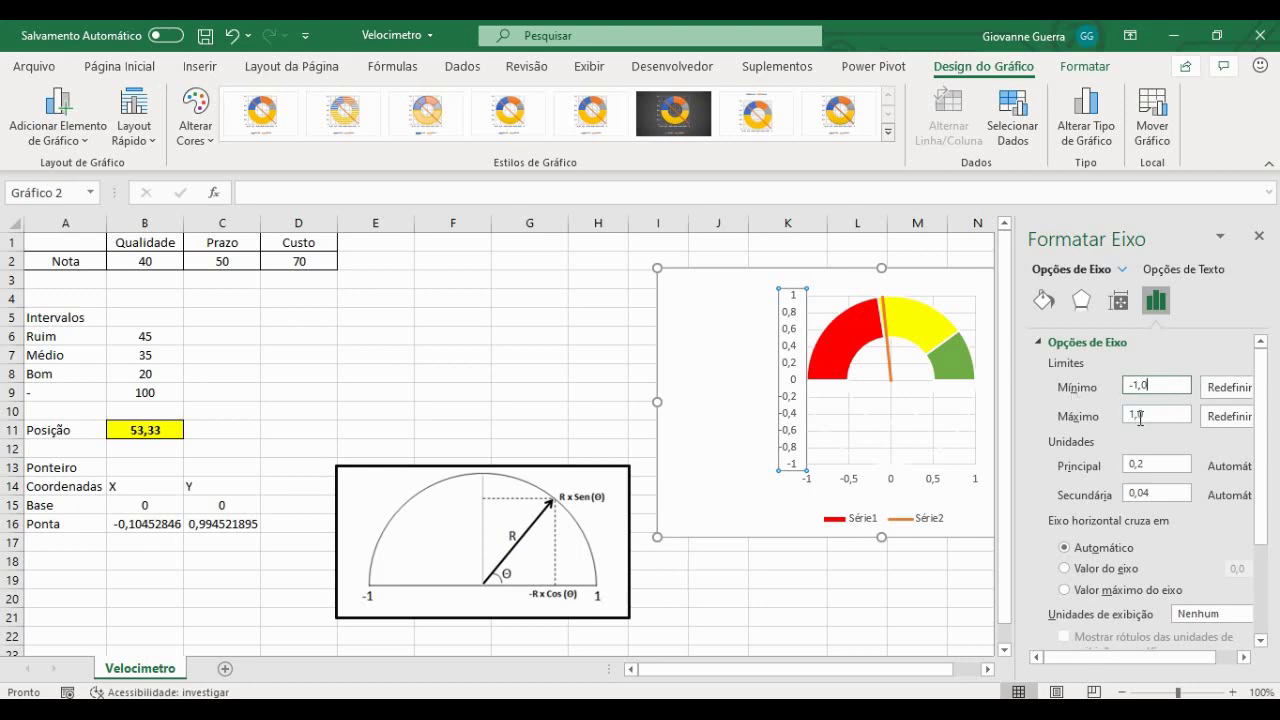
double_click(1137, 385)
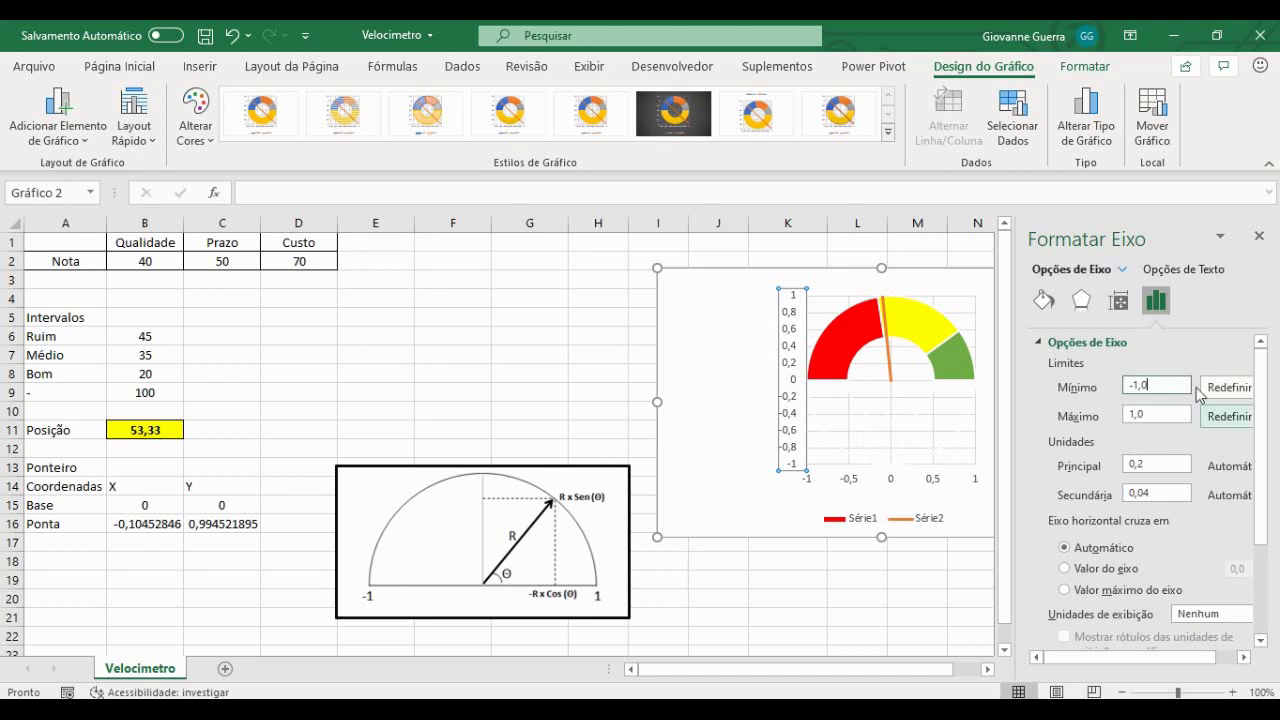
click(1258, 240)
Delete the horizontal and vertical axes from the gauge chart.
click(892, 477)
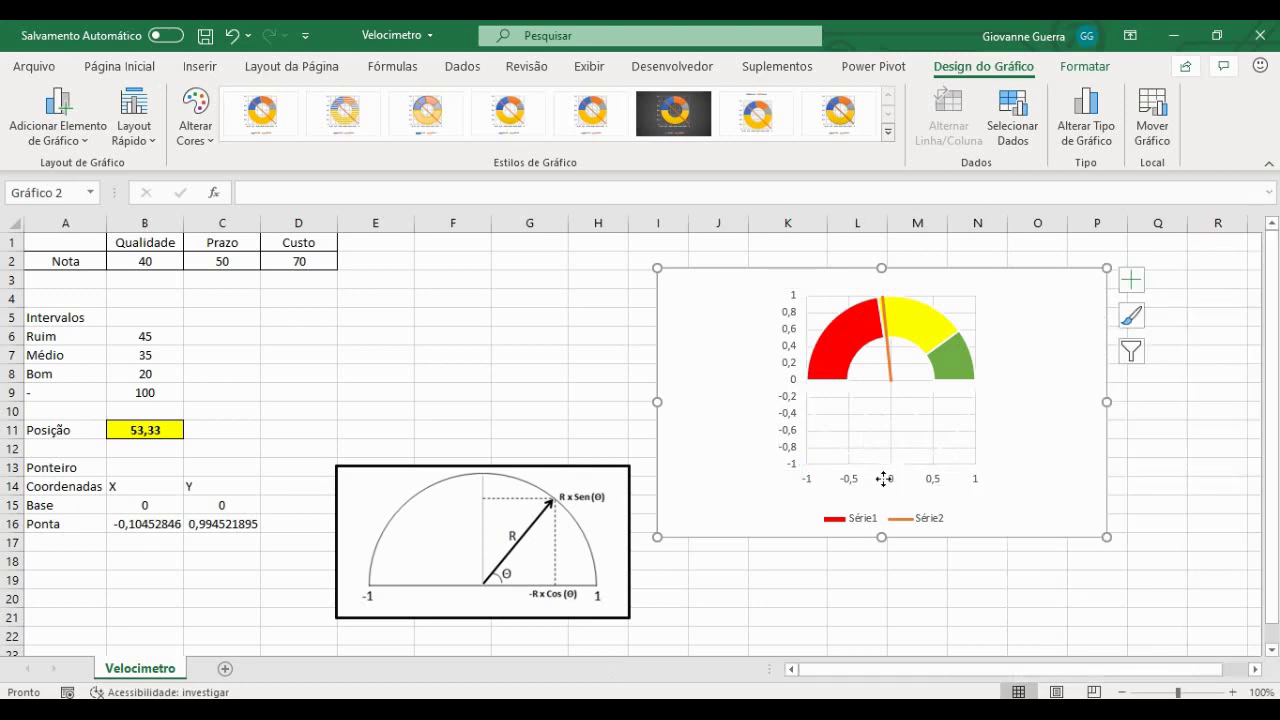
right_click(884, 479)
key(Escape)
click(815, 482)
right_click(813, 480)
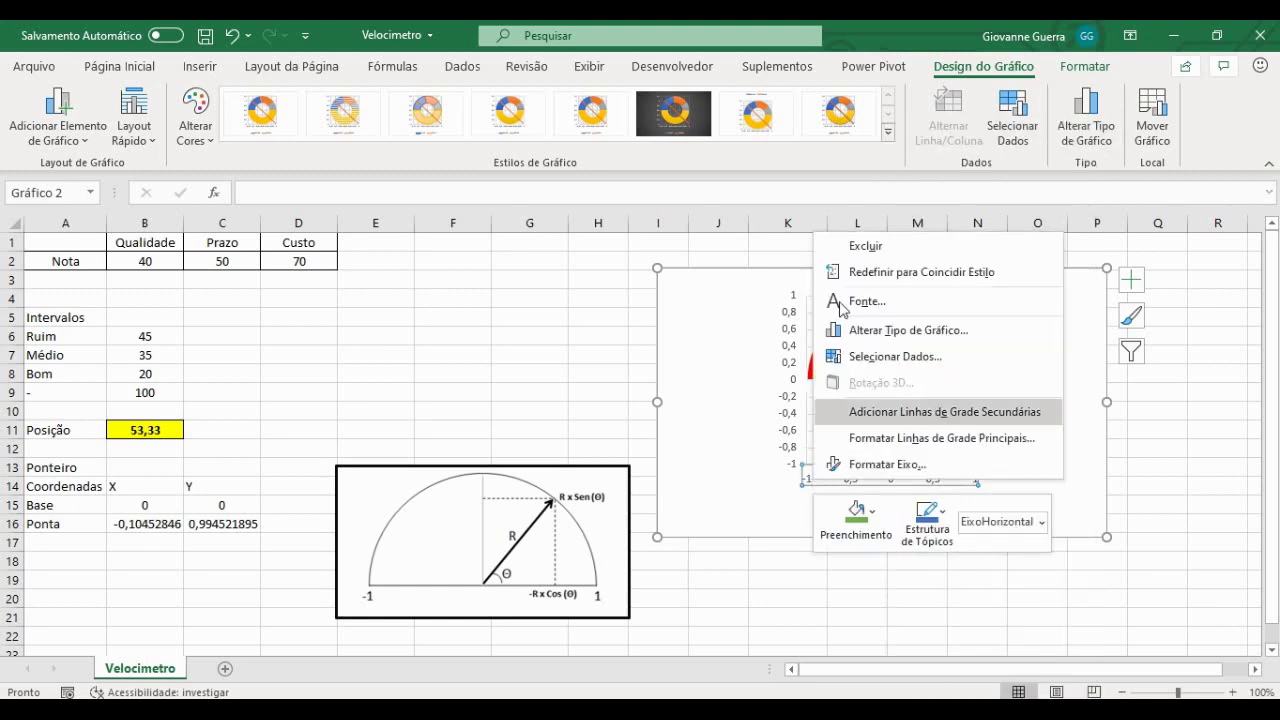
click(785, 410)
right_click(785, 411)
click(845, 428)
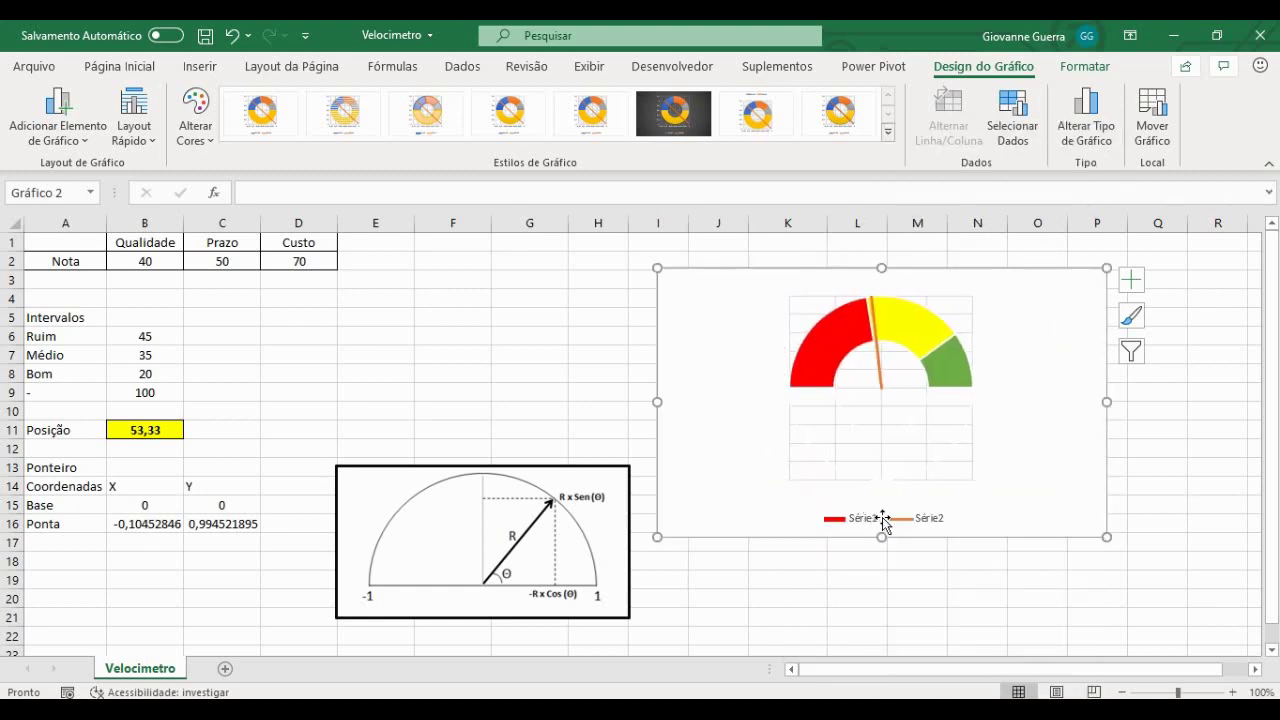
Delete the legend from the gauge chart.
click(860, 518)
right_click(860, 518)
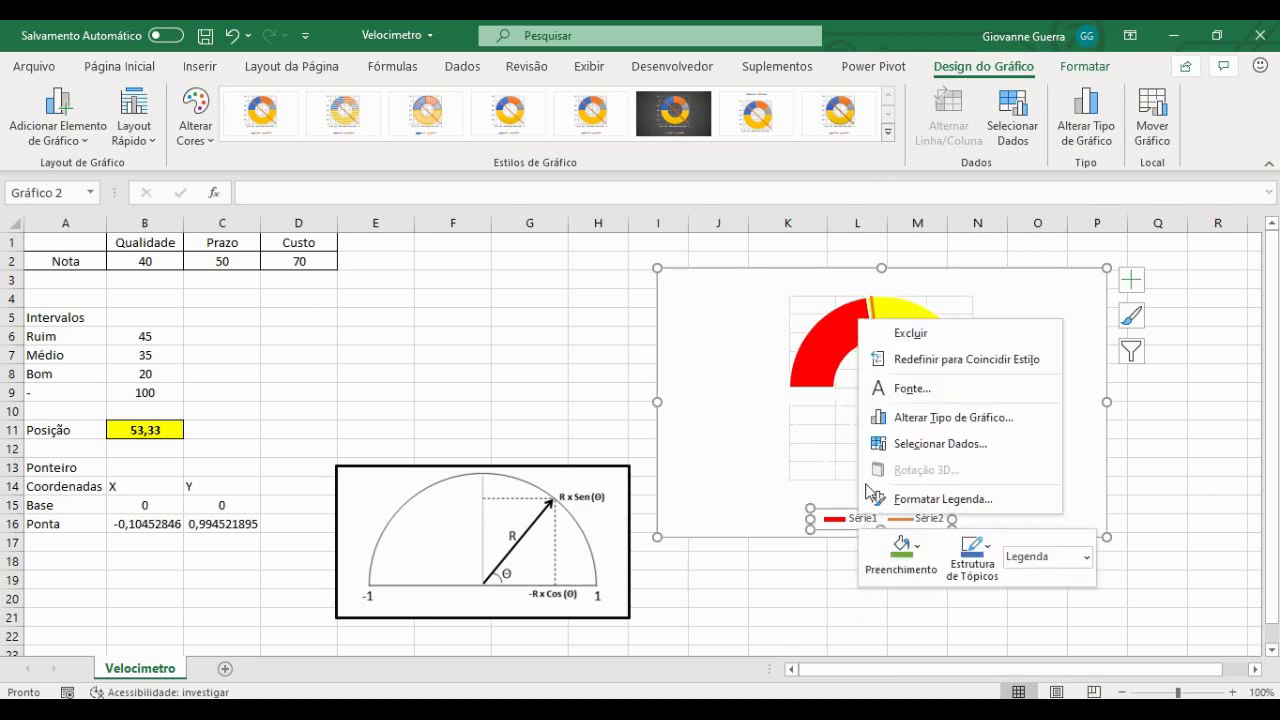
click(897, 332)
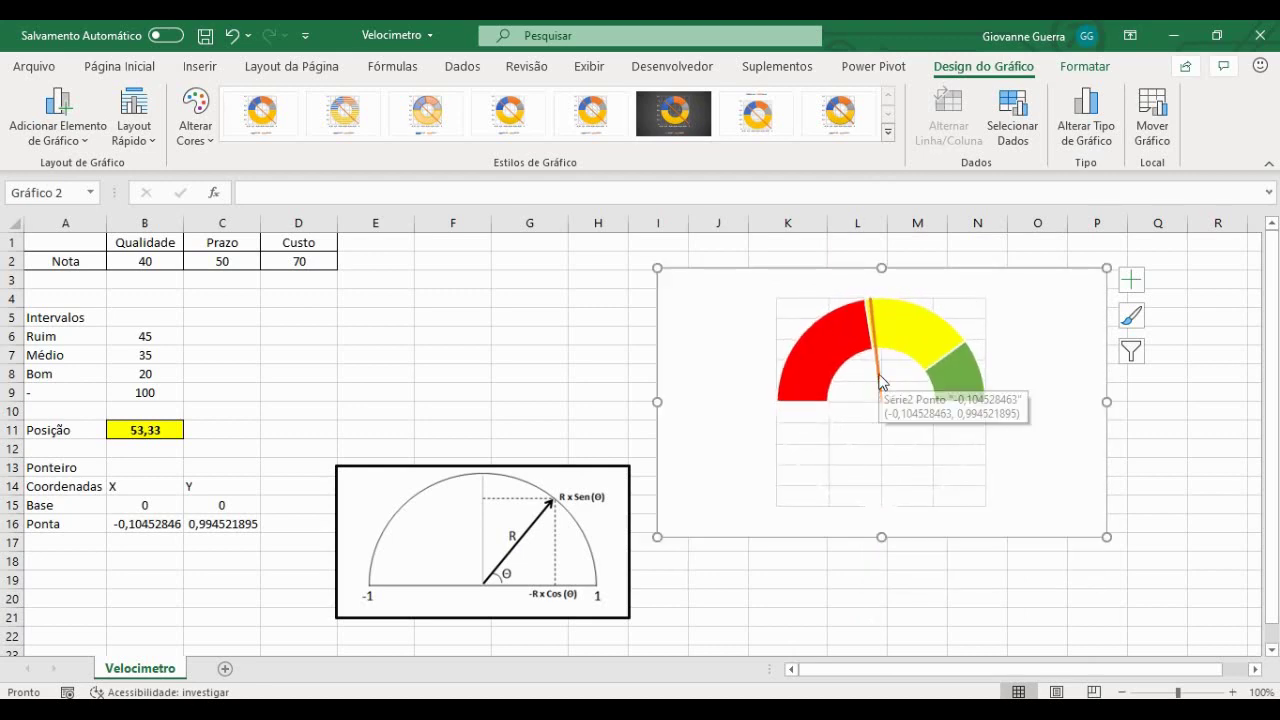
Add an open arrowhead to the tip end of the pointer series line in the gauge chart.
click(881, 381)
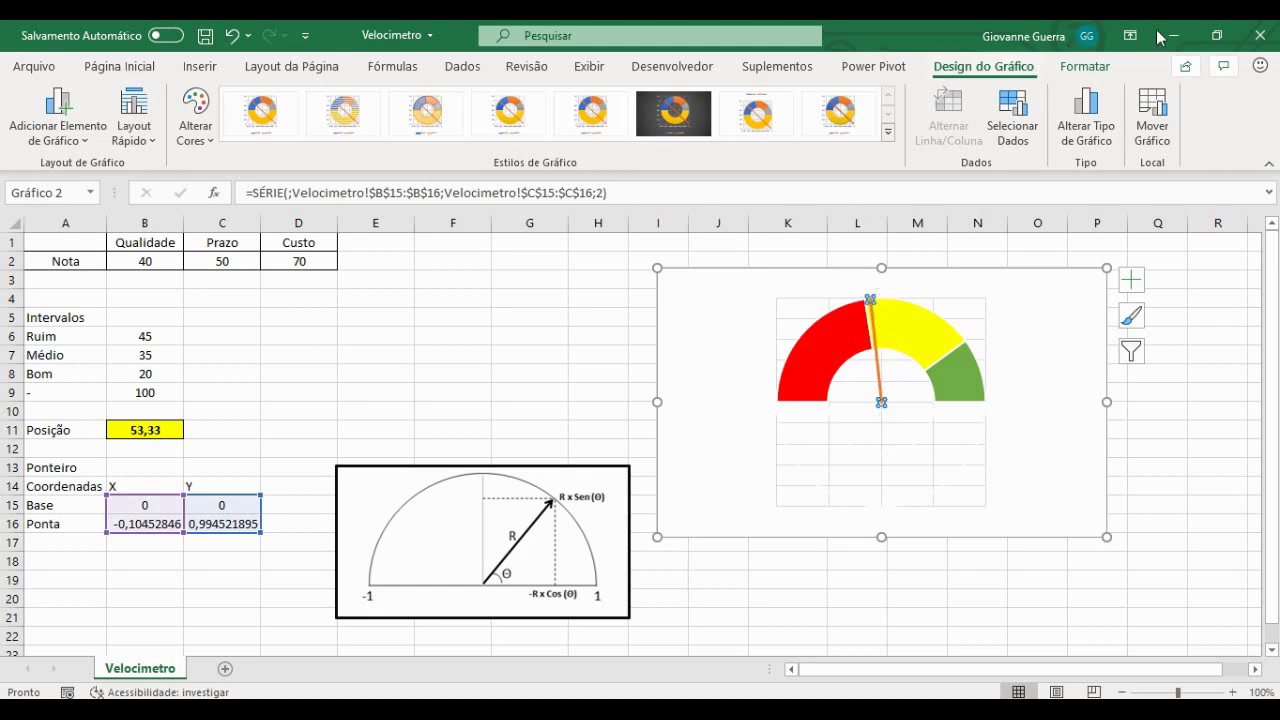
click(1086, 66)
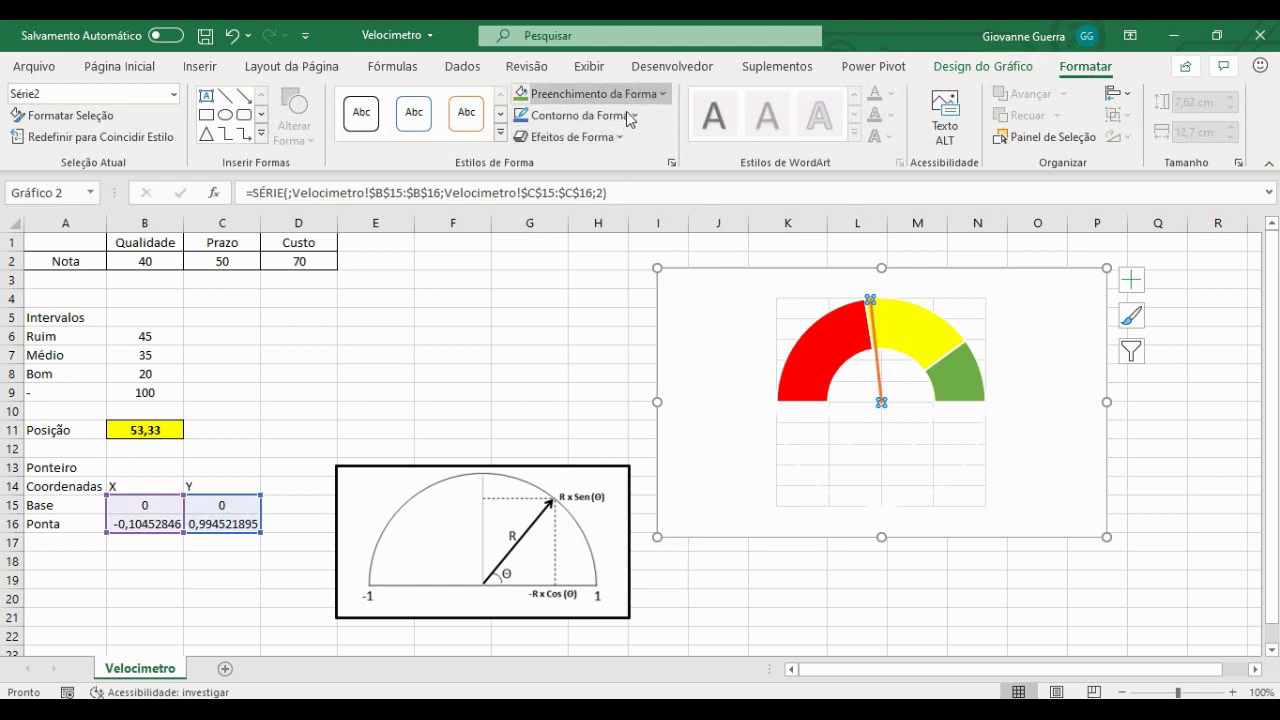
click(592, 93)
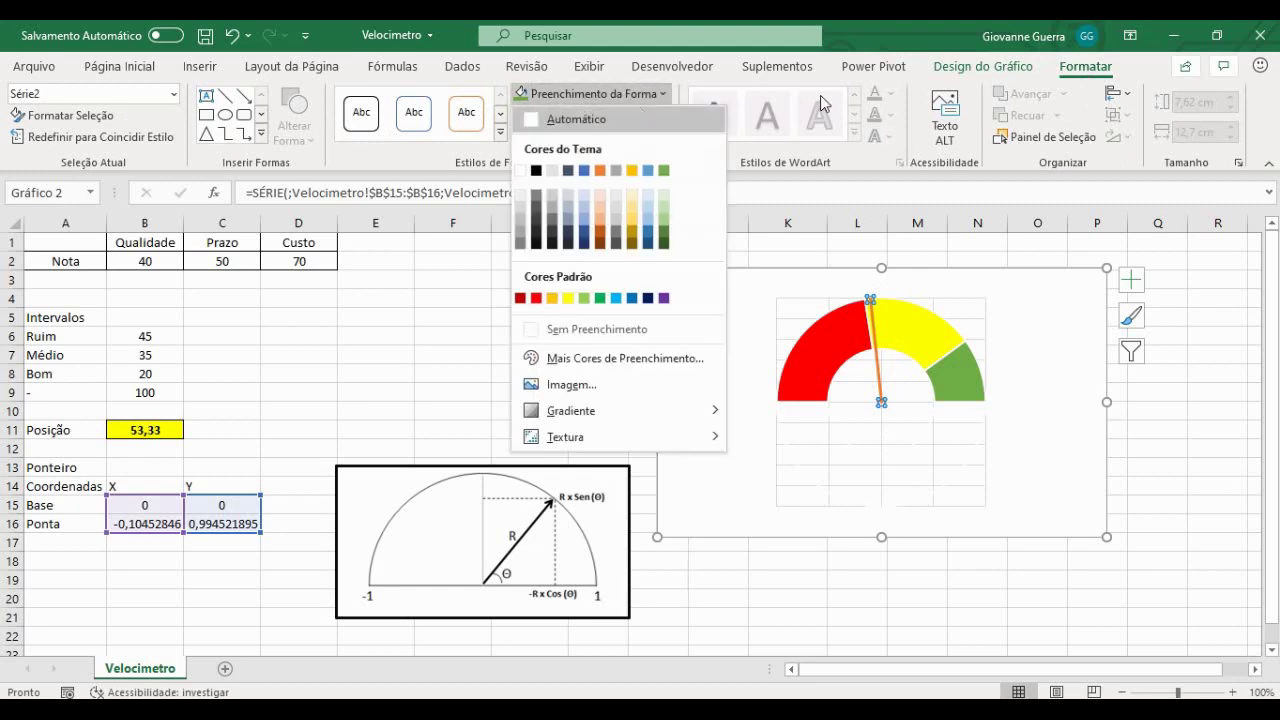
key(Escape)
click(575, 115)
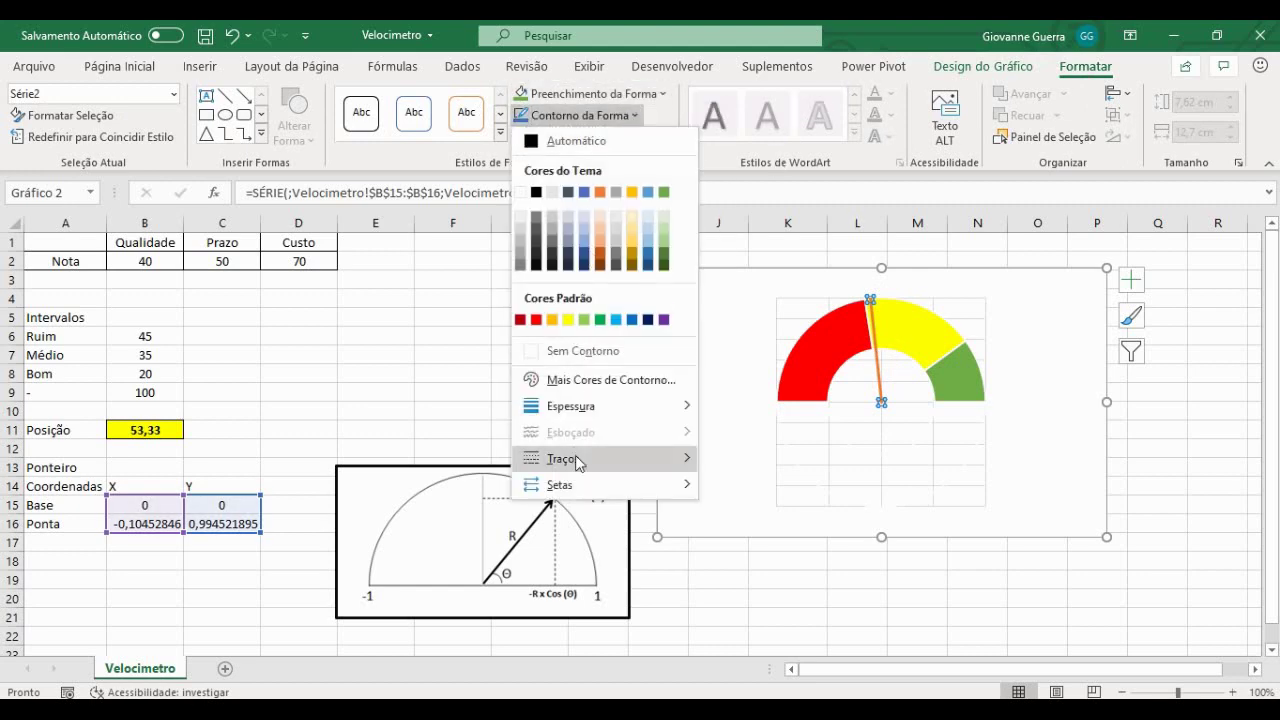
mouse_move(597, 488)
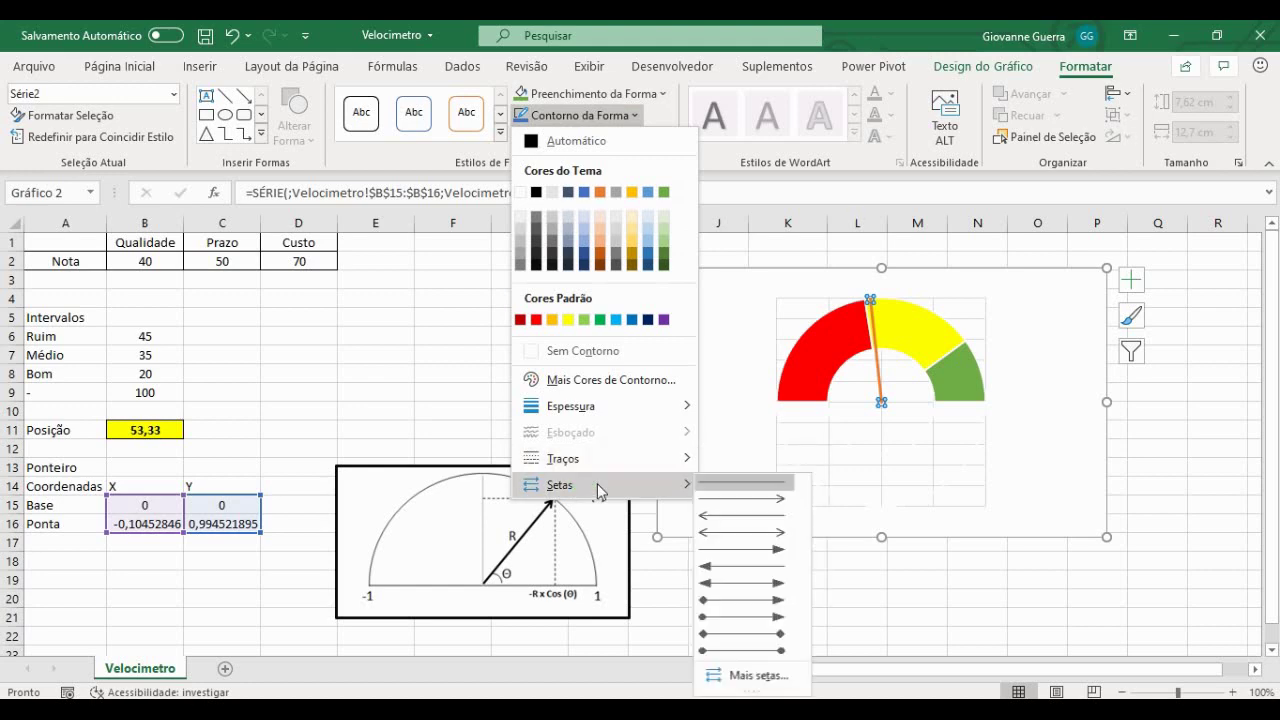
click(743, 510)
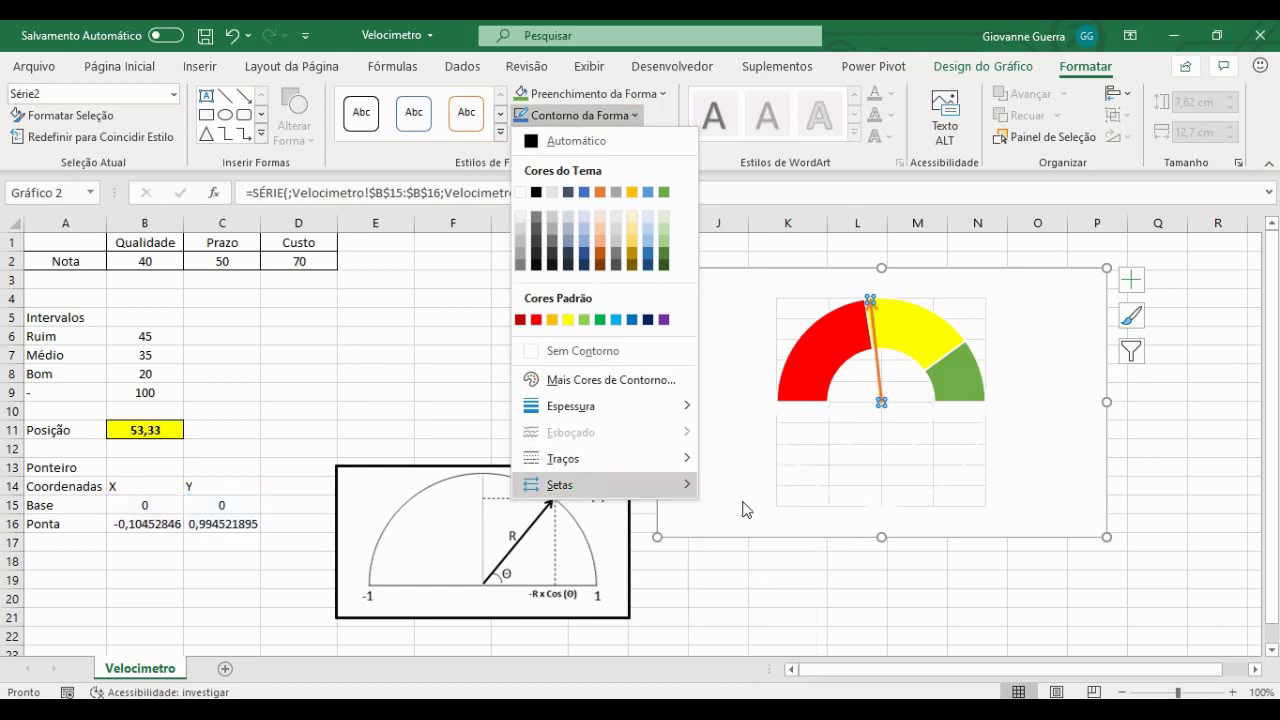
Set the pointer series' fill and outline colour to black.
click(651, 94)
click(652, 95)
click(630, 101)
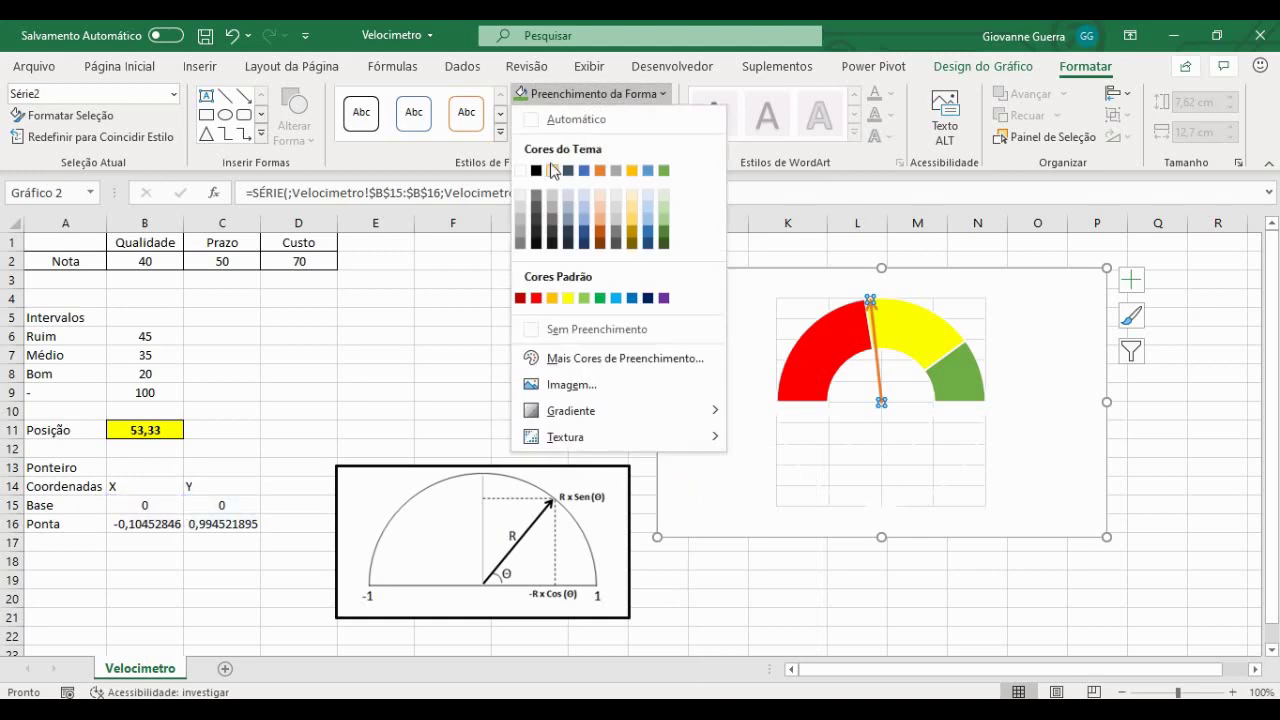
click(538, 172)
click(575, 115)
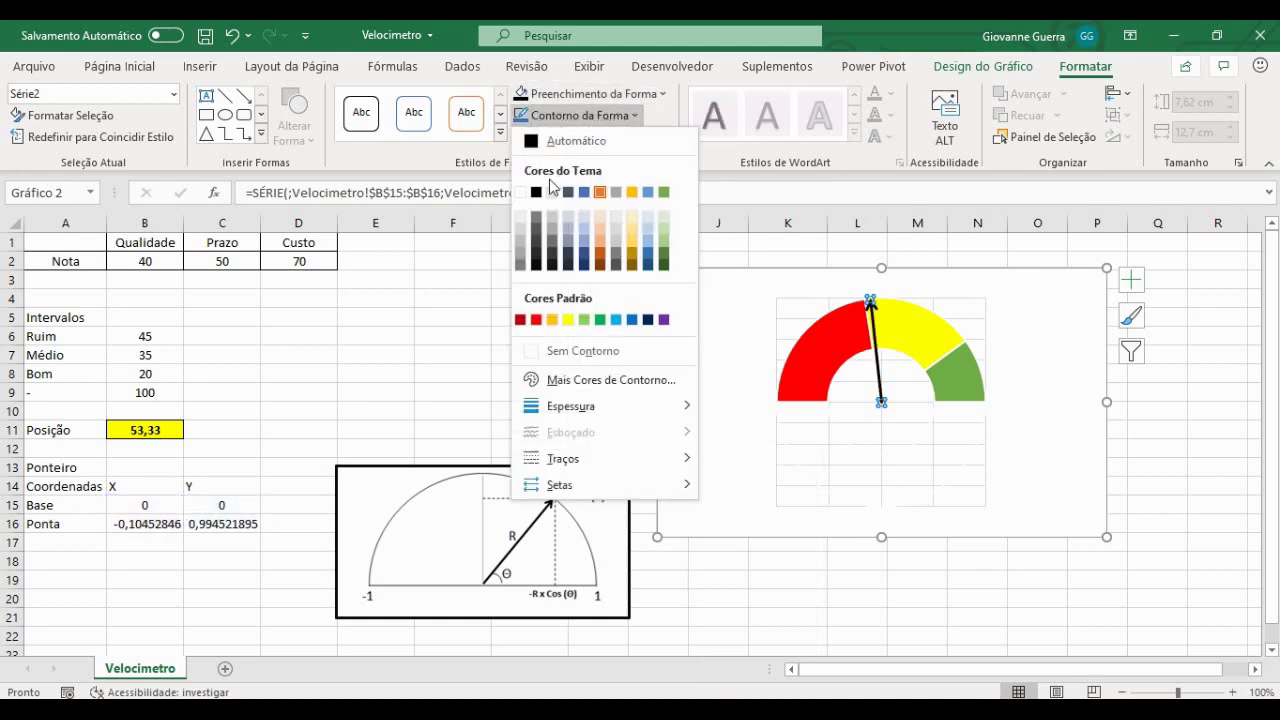
click(537, 187)
click(903, 434)
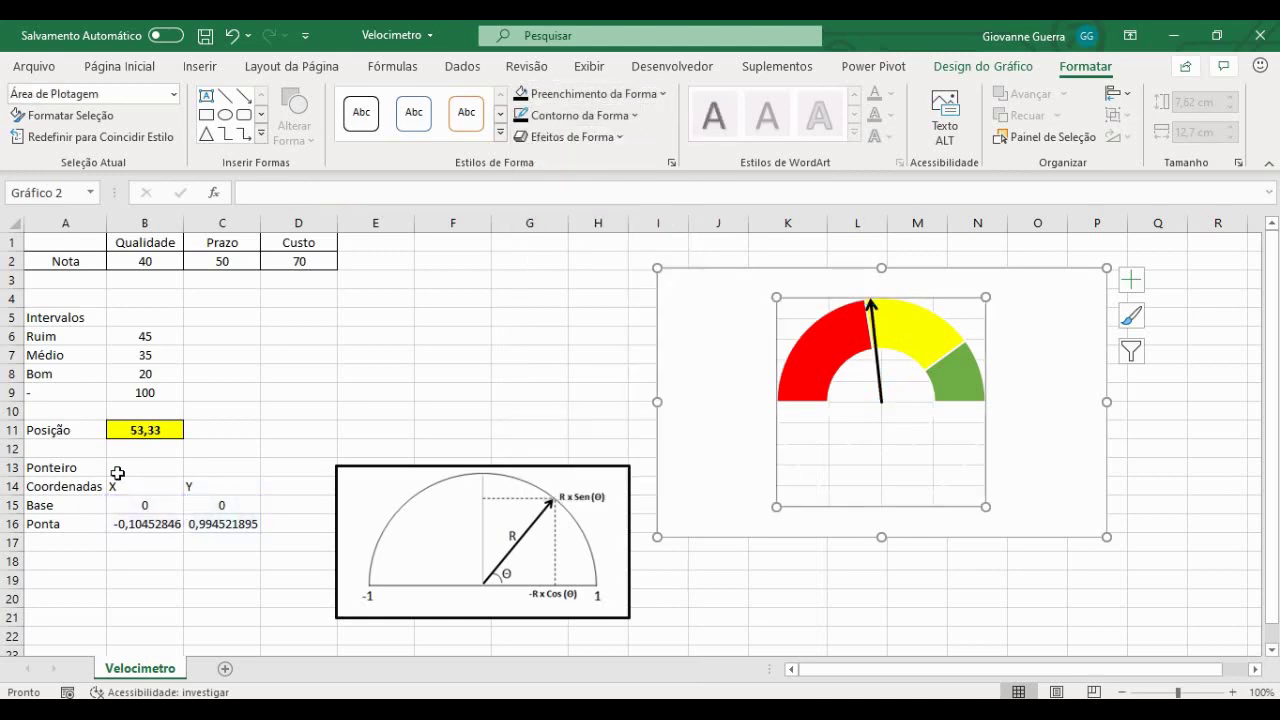
Test the pointer by entering 40 as the Posição value in B11, undoing it once and entering 40 again.
click(148, 430)
text(40)
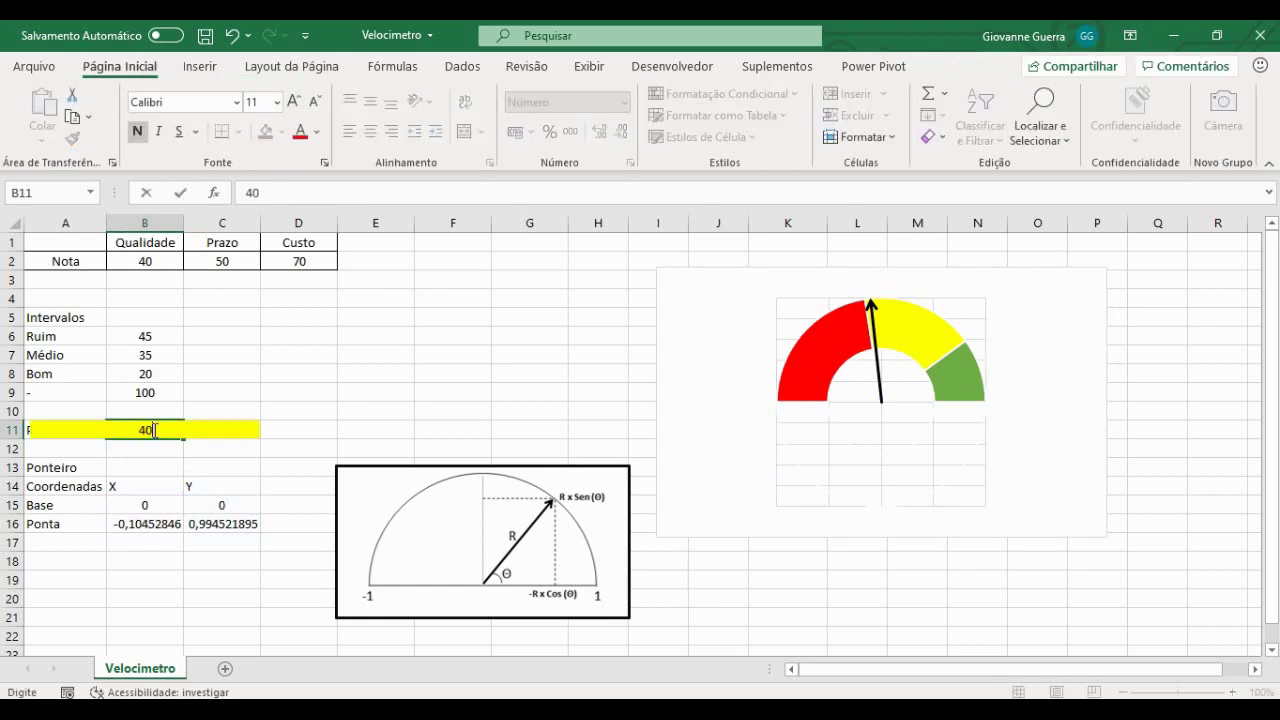
key(Return)
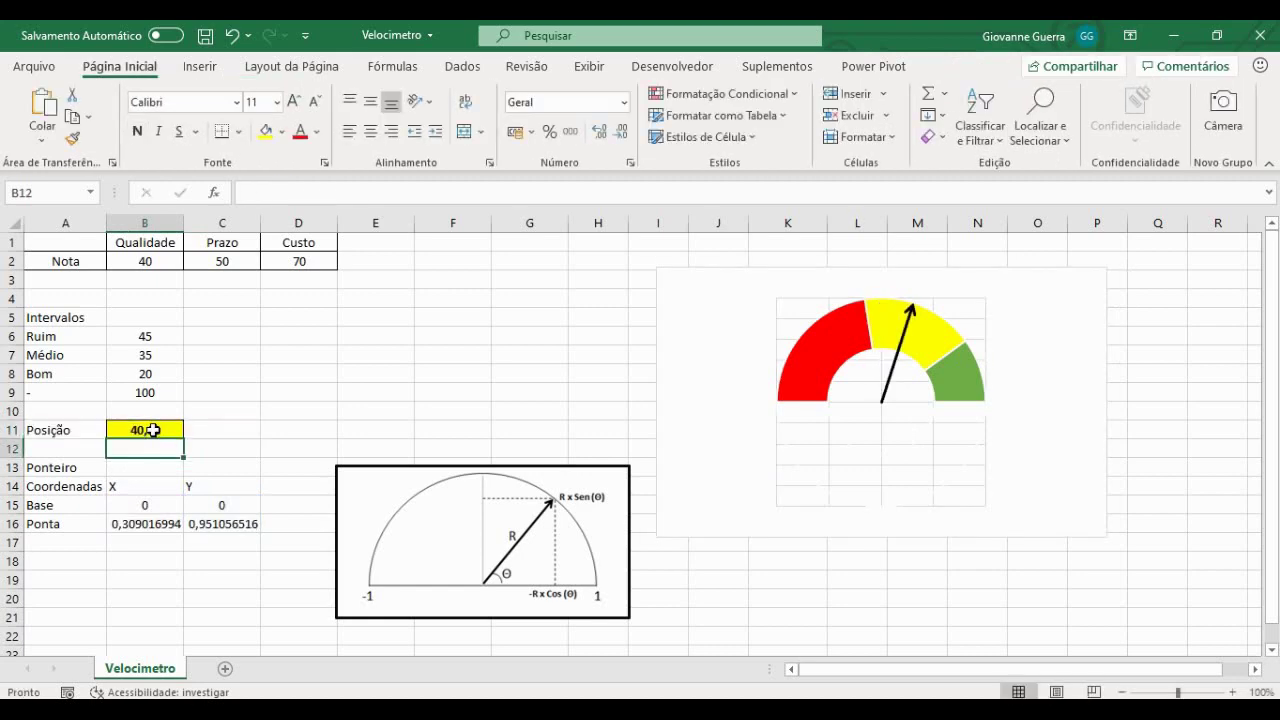
key(ctrl+z)
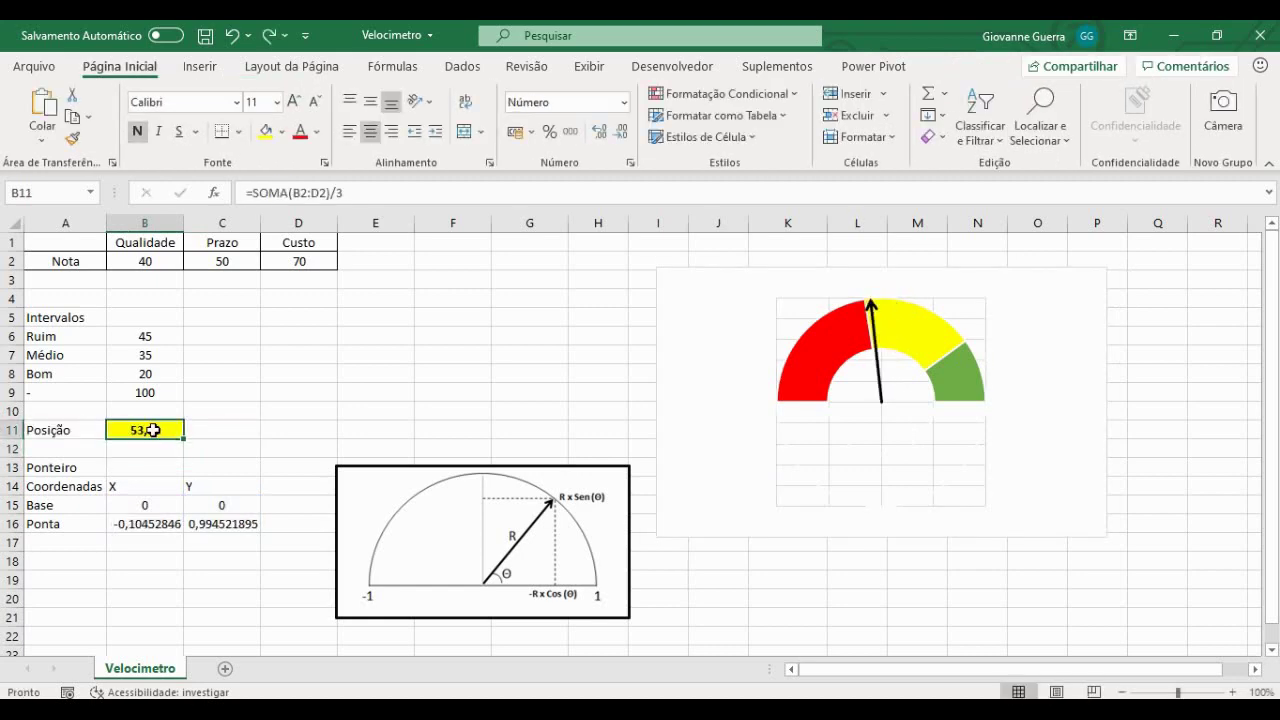
text(40)
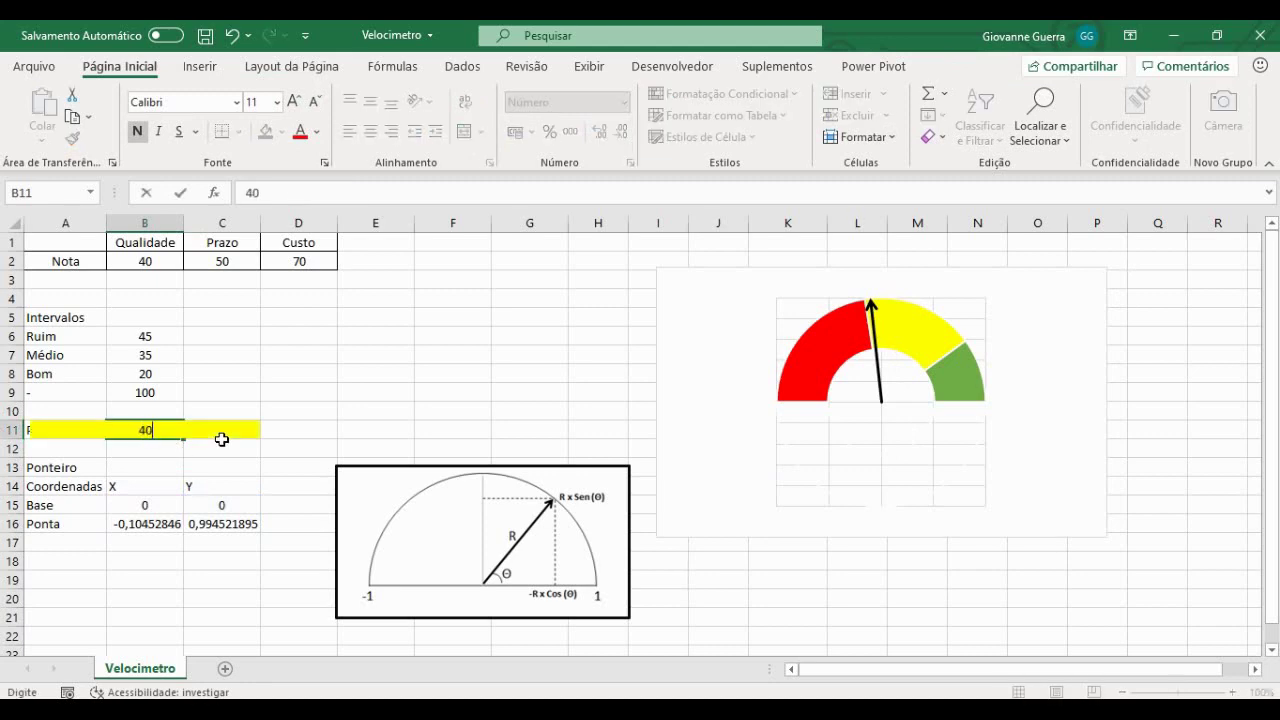
key(Return)
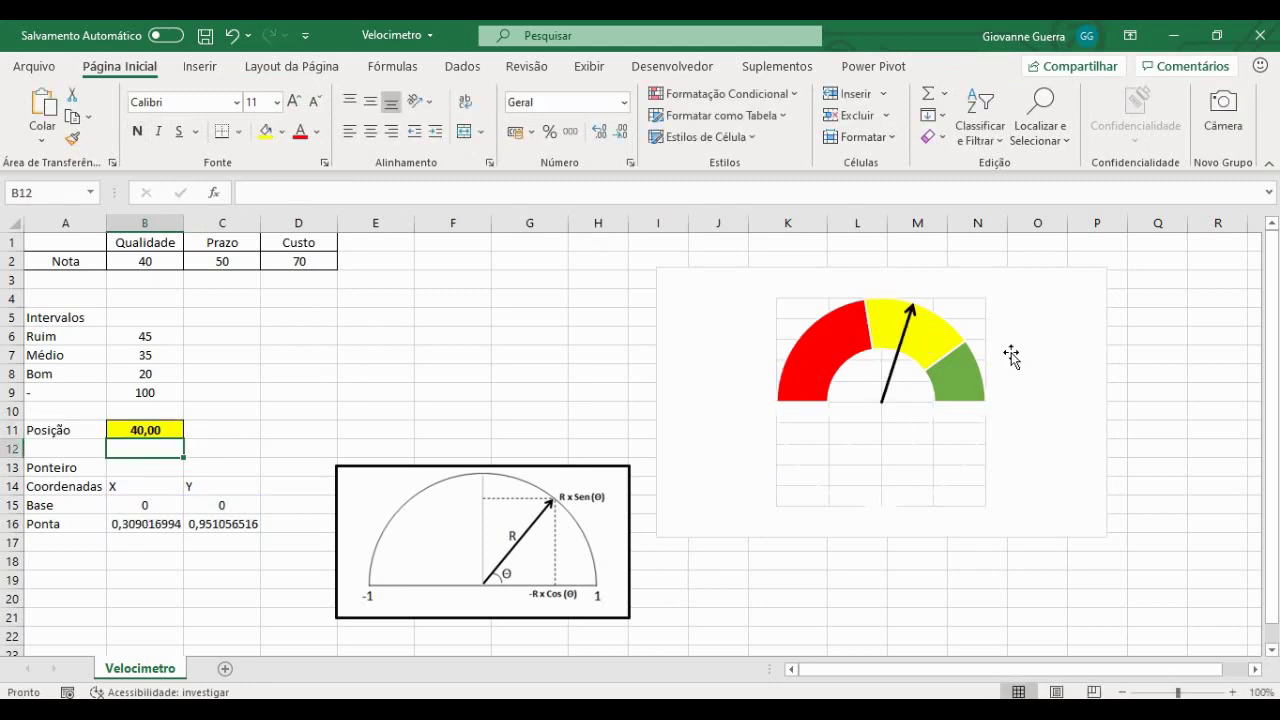
Set the Posição value in B11 to 0 and check the pointer's direction on the gauge.
click(149, 427)
text(0)
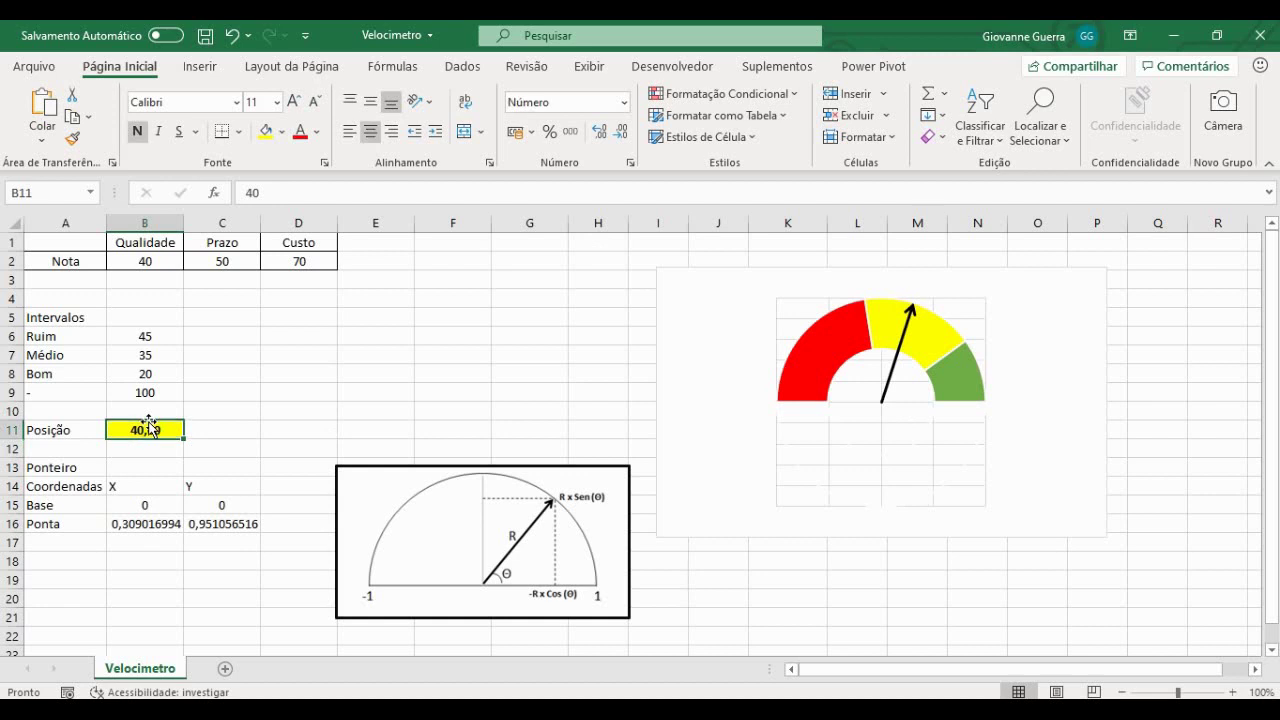
key(Return)
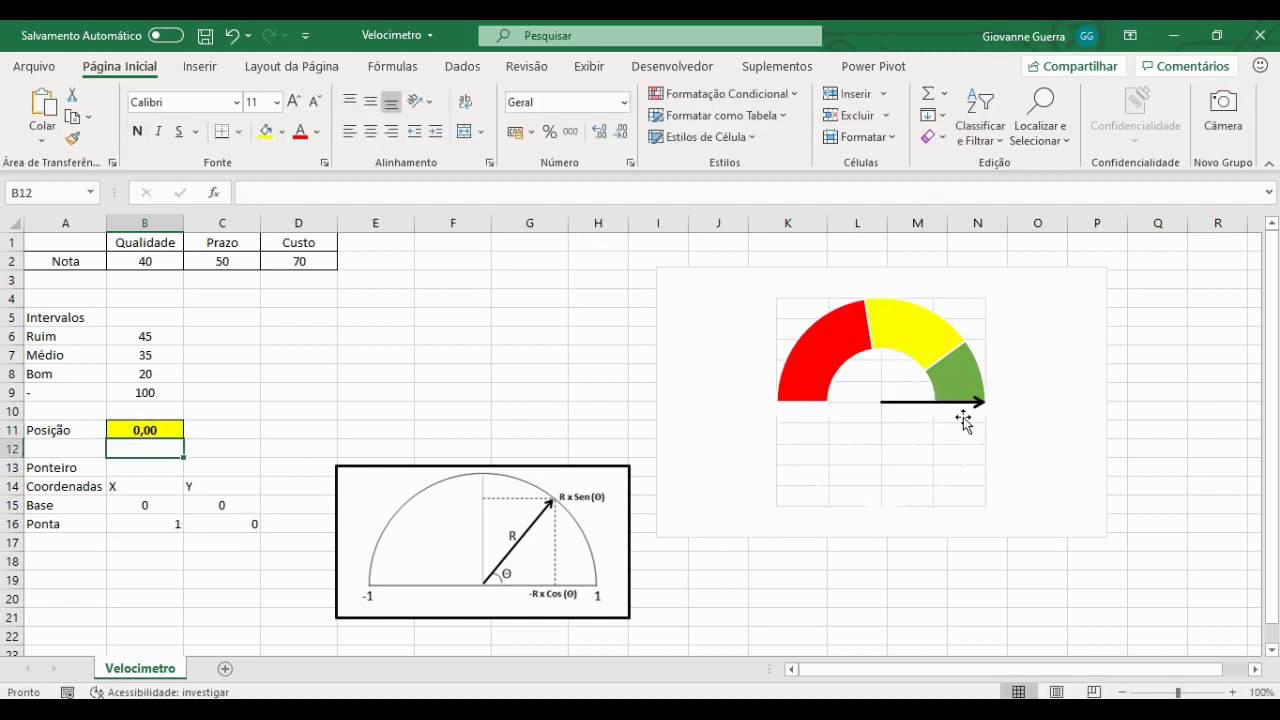
mouse_move(968, 420)
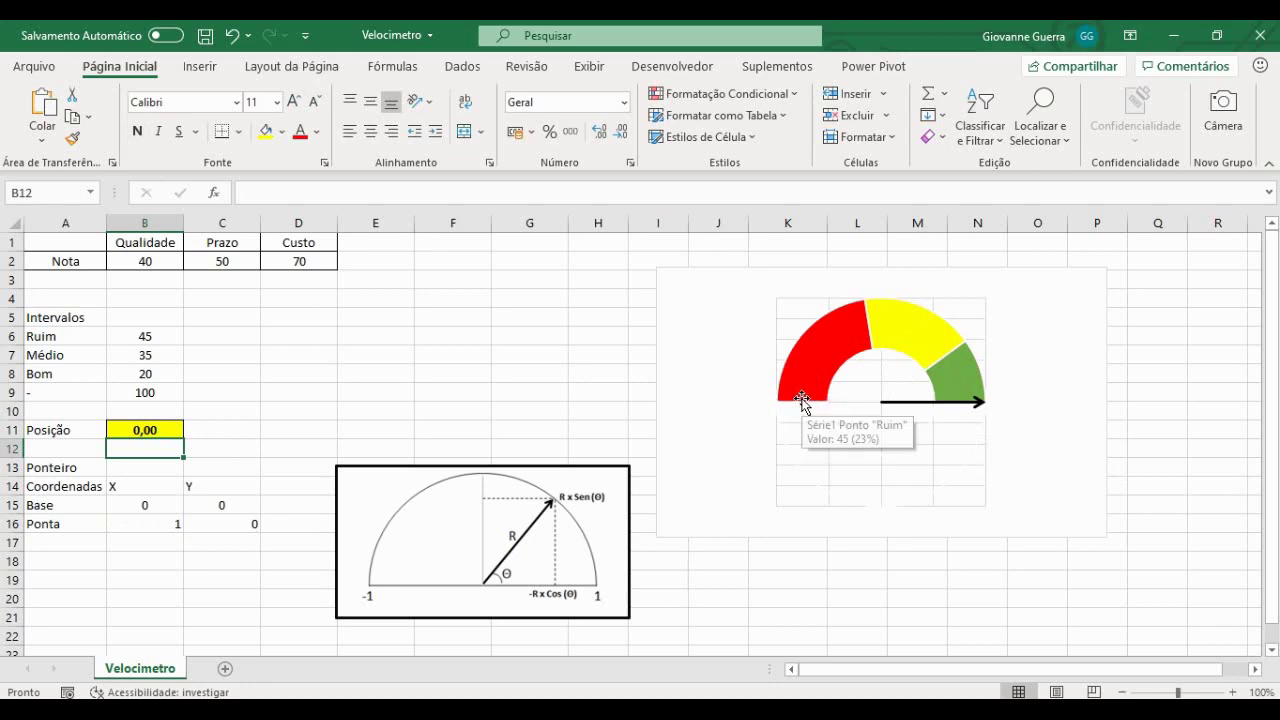
Negate the pointer tip's X formula in B16 so it reads =-COS(PI()*B11/B9).
click(142, 525)
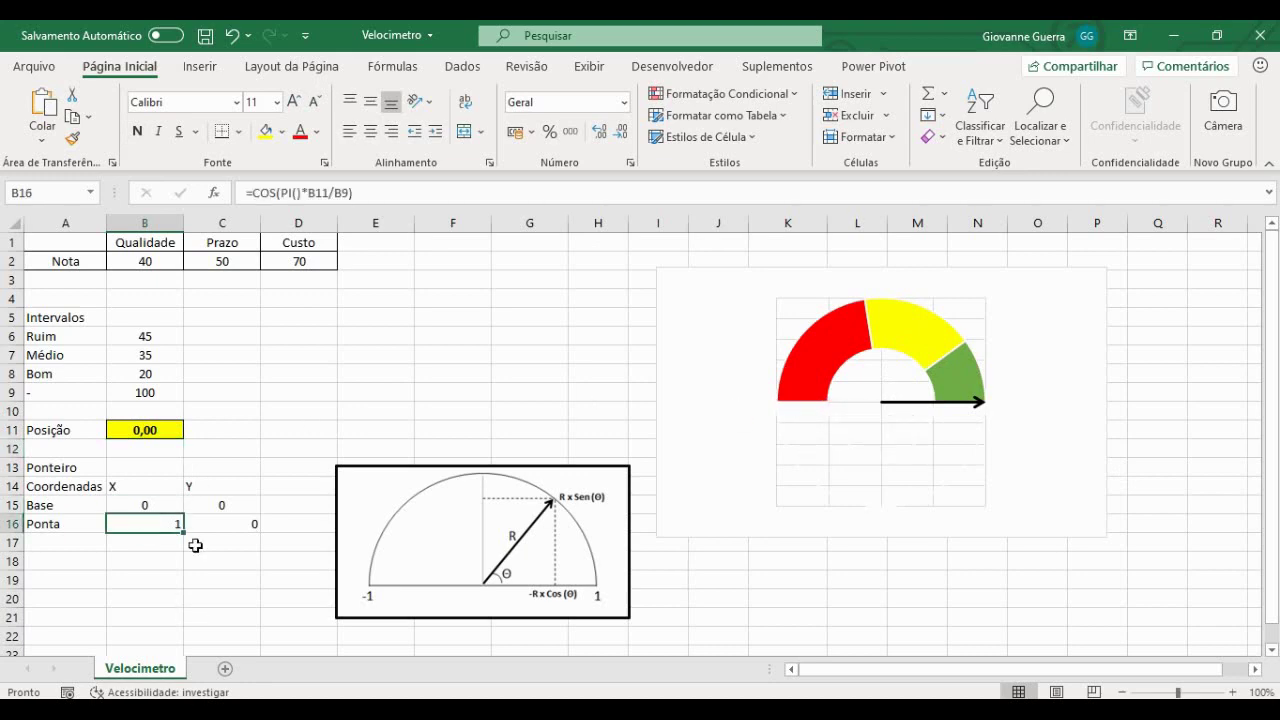
click(265, 205)
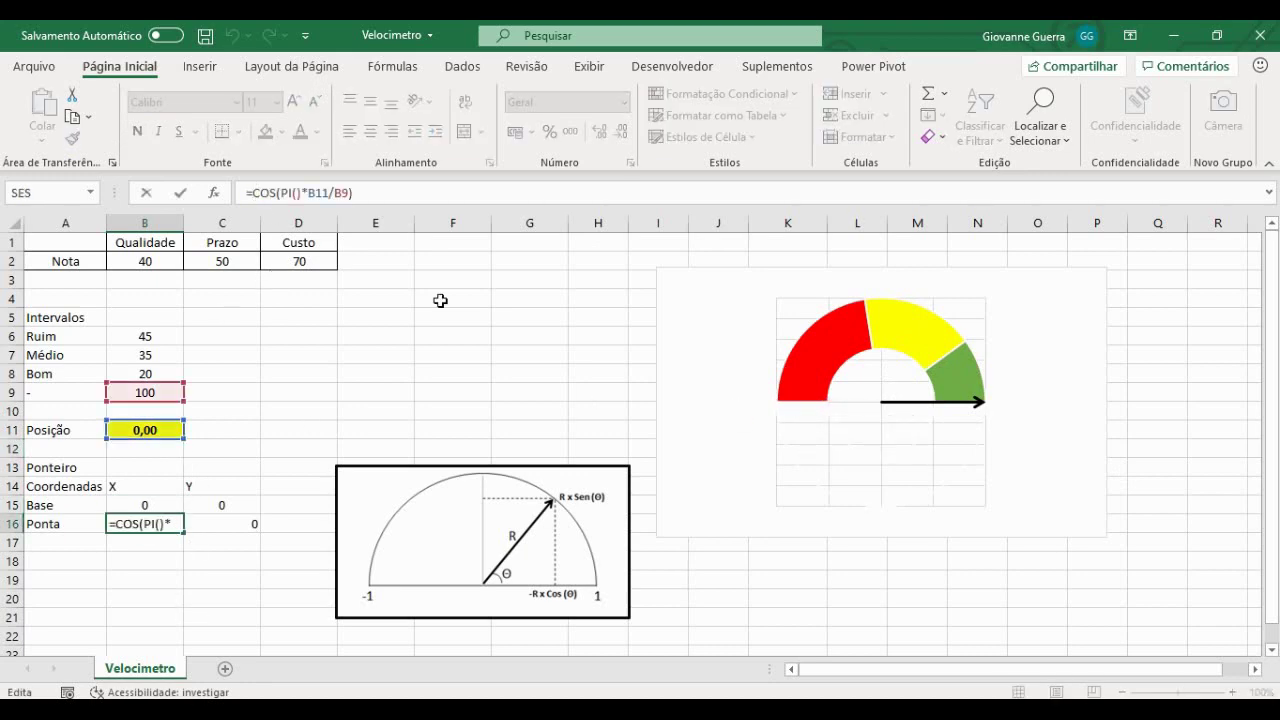
text(-)
key(Return)
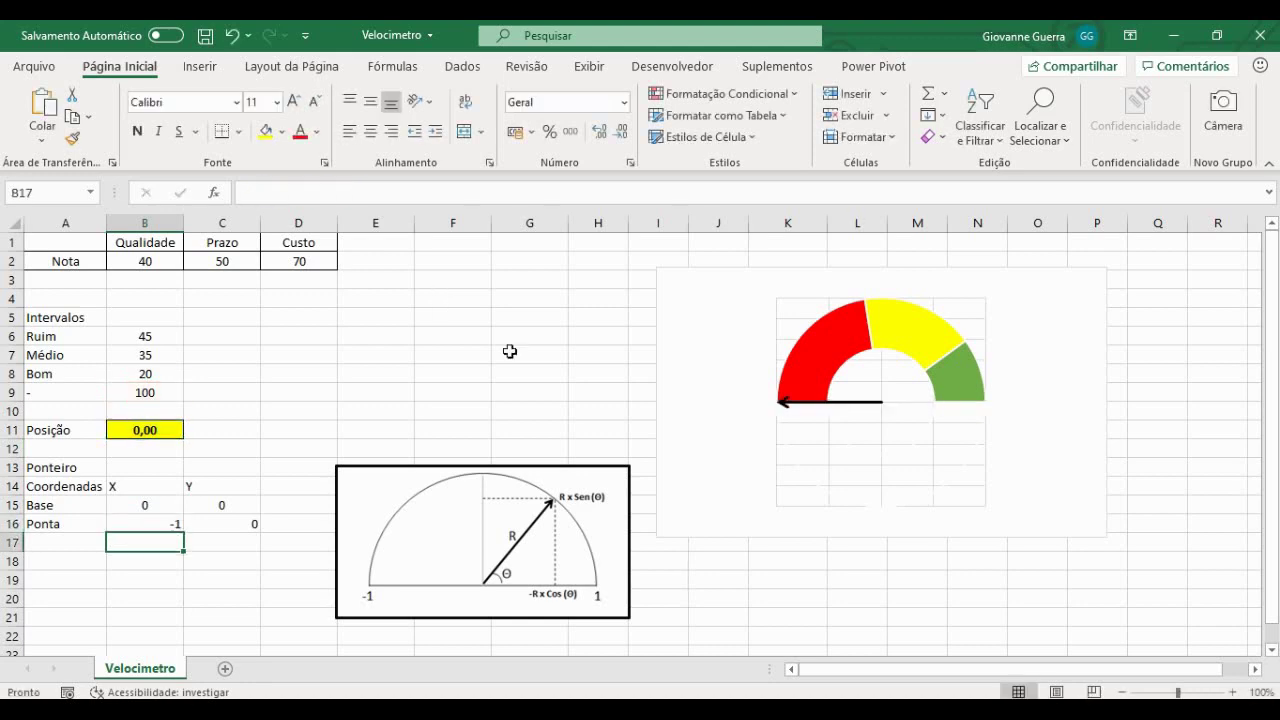
Set the Posição value in B11 to 49 and select an empty cell outside the chart.
click(155, 430)
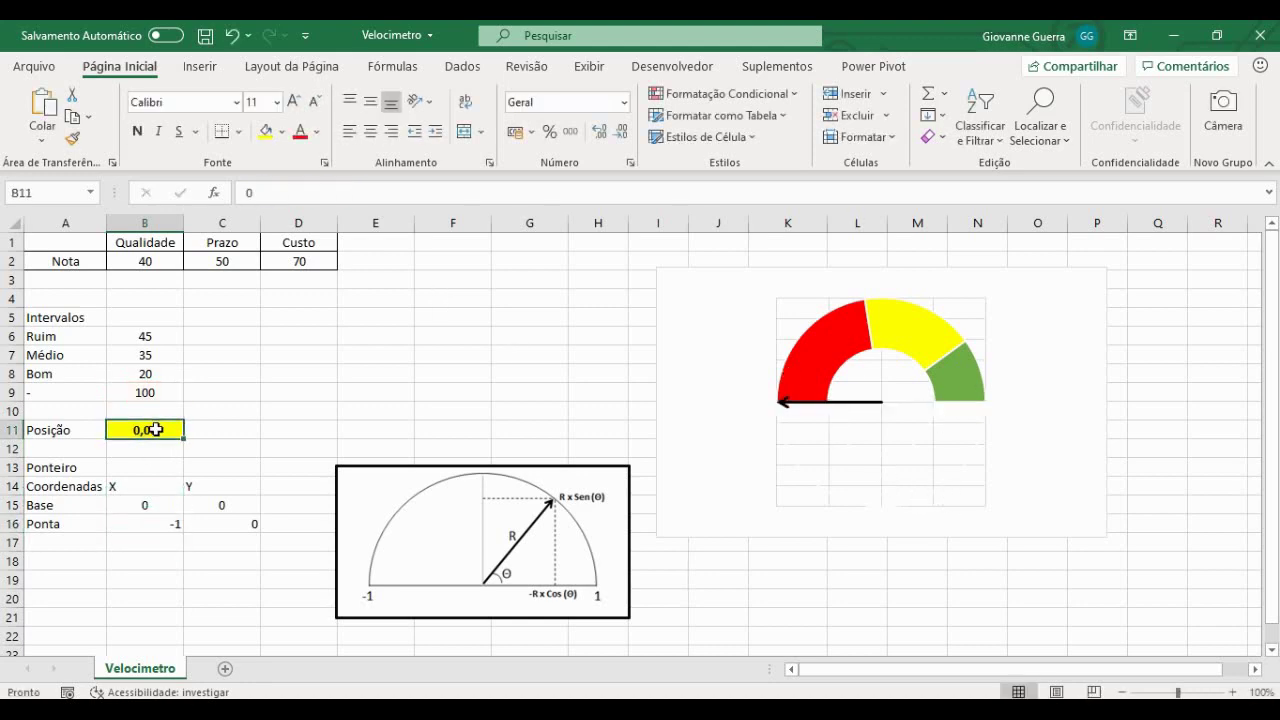
text(49)
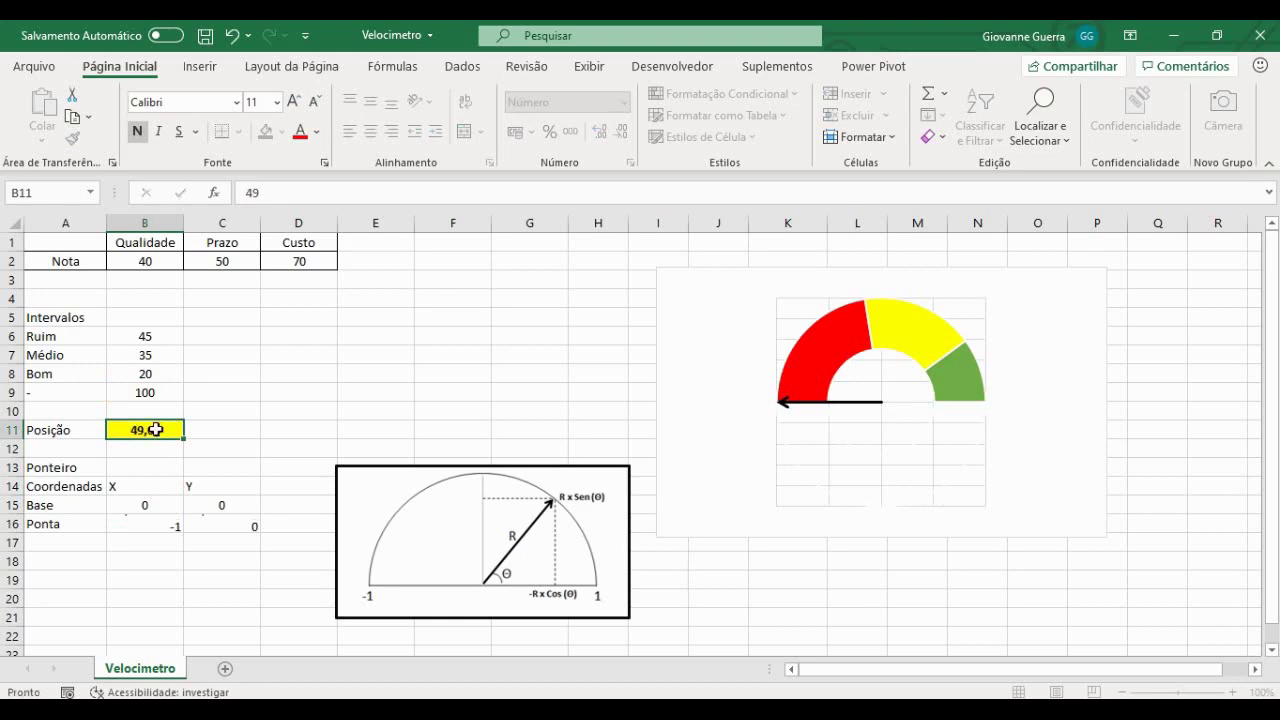
key(Return)
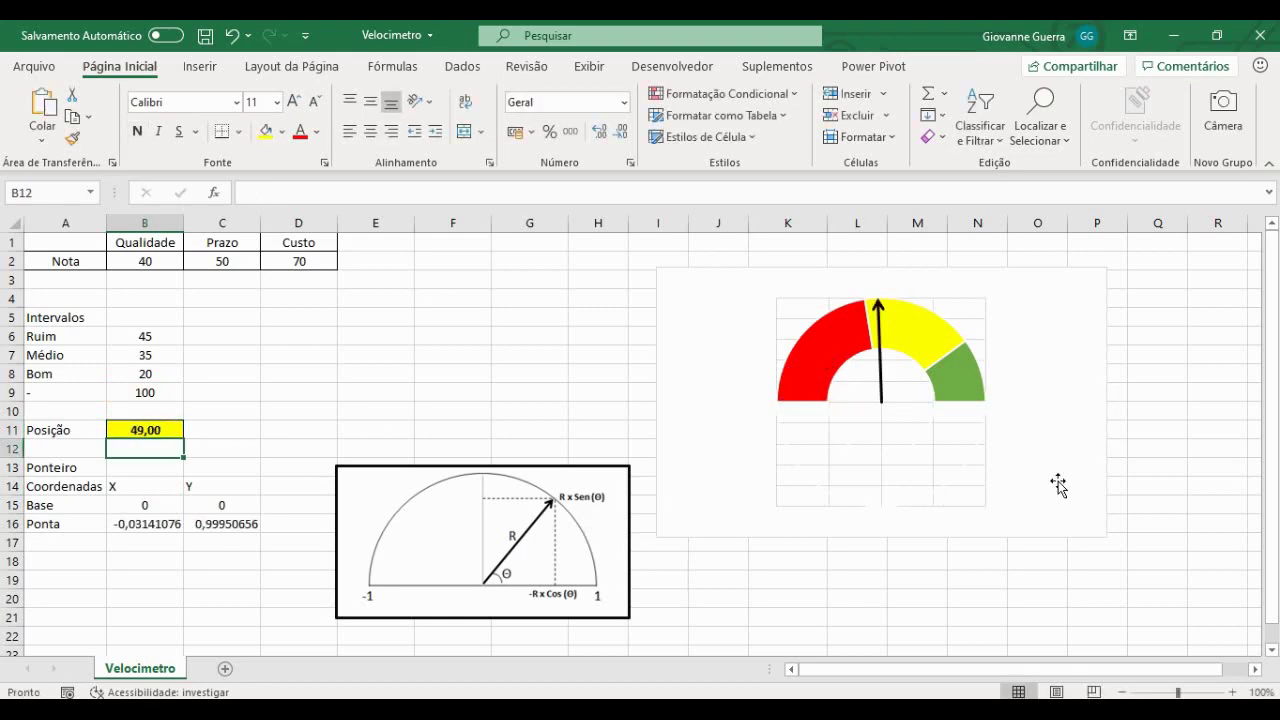
click(529, 392)
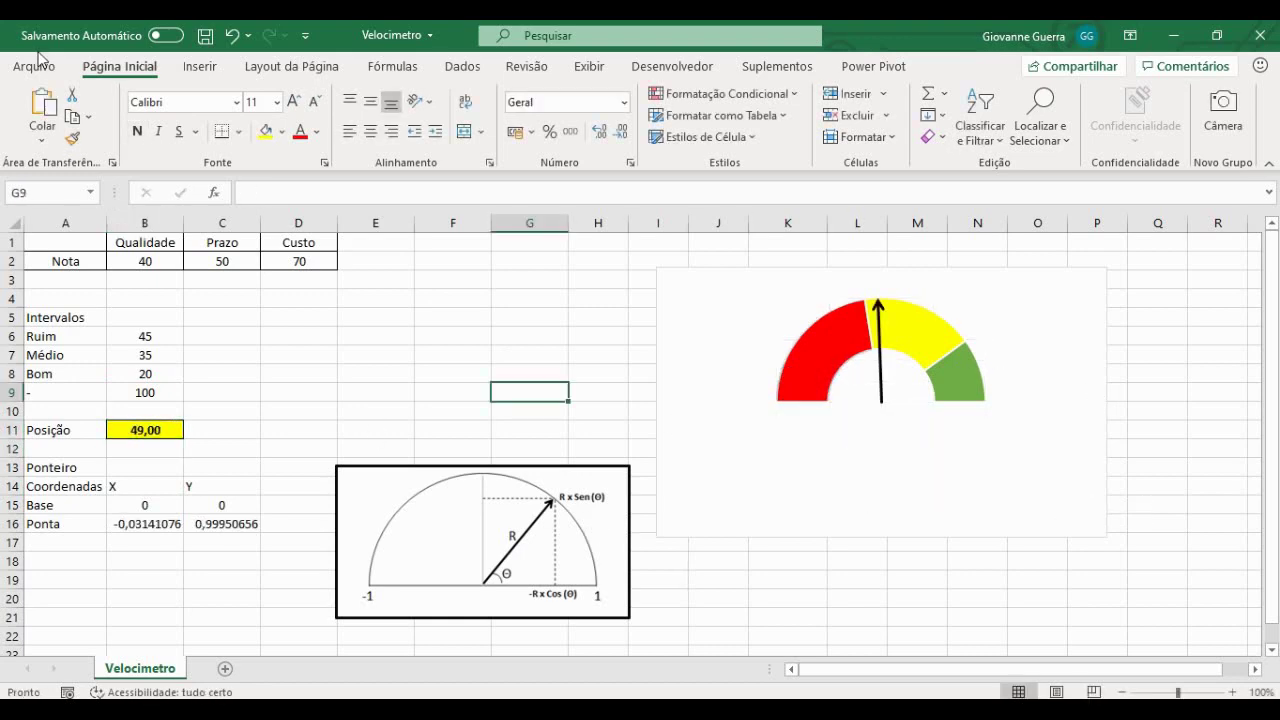
Change the fill of the gauge's red Ruim slice from solid to gradient.
mouse_move(810, 398)
mouse_move(864, 330)
mouse_move(902, 336)
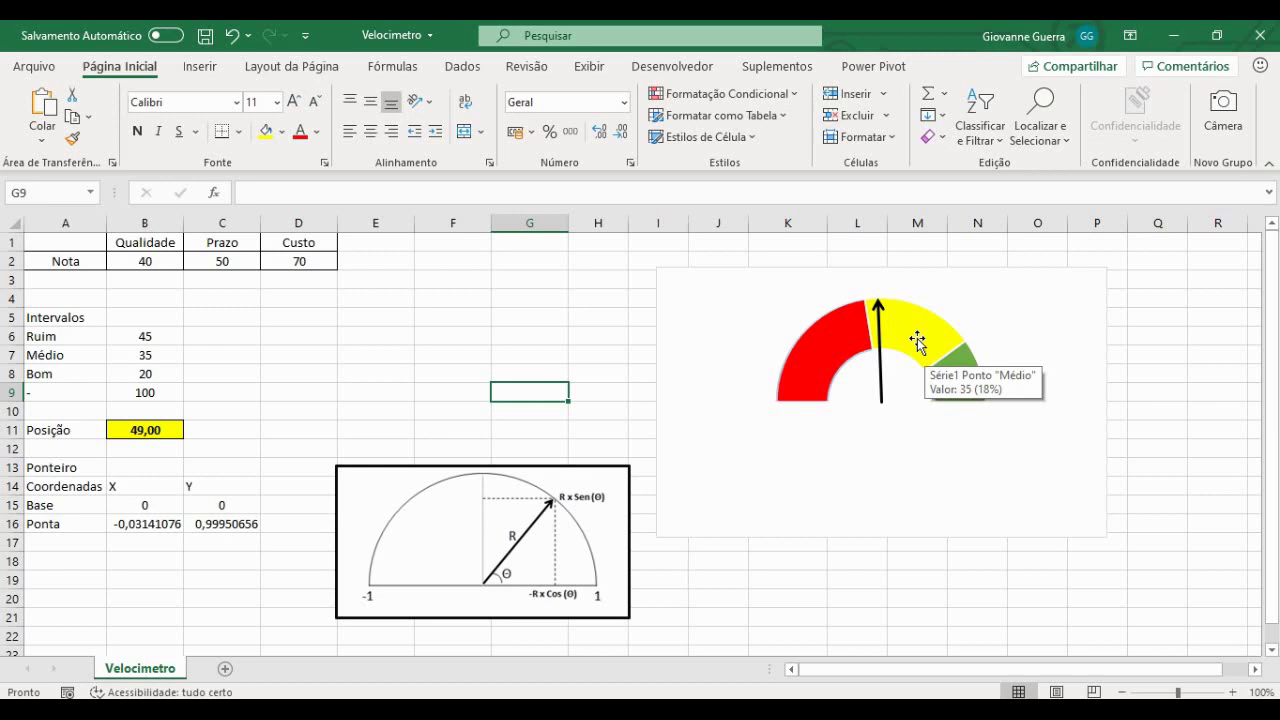
click(826, 367)
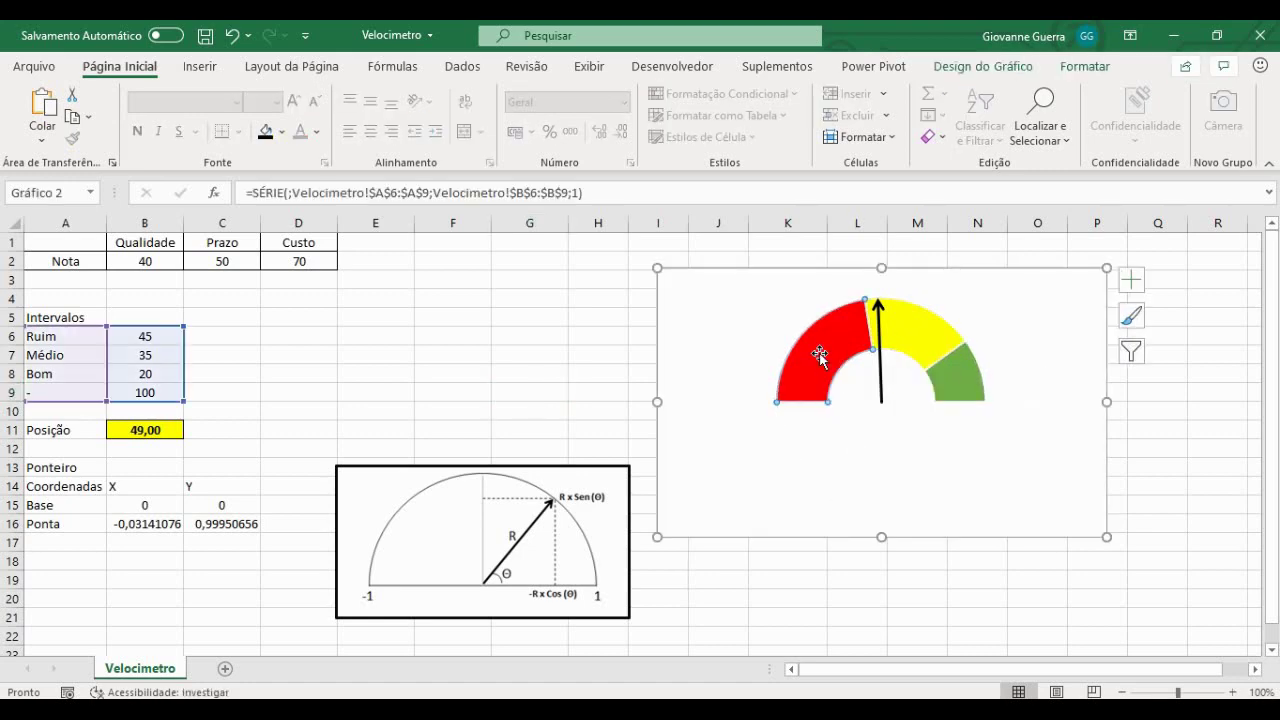
right_click(822, 360)
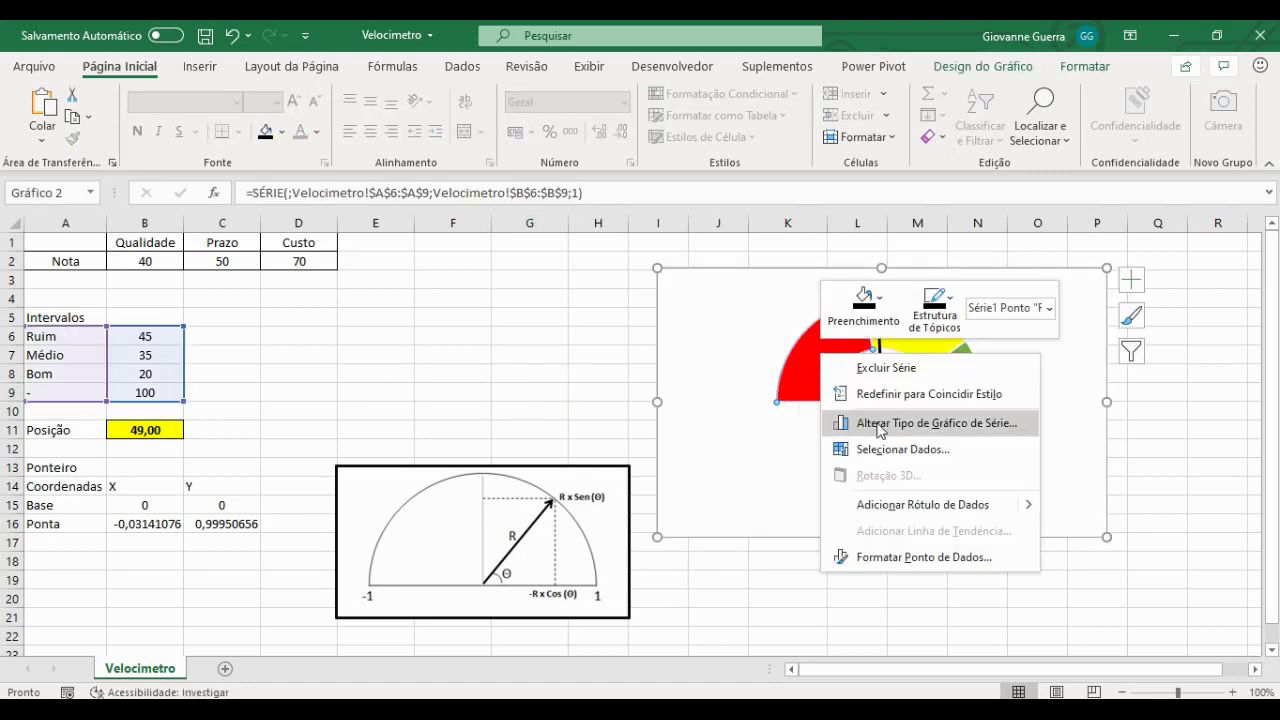
click(901, 558)
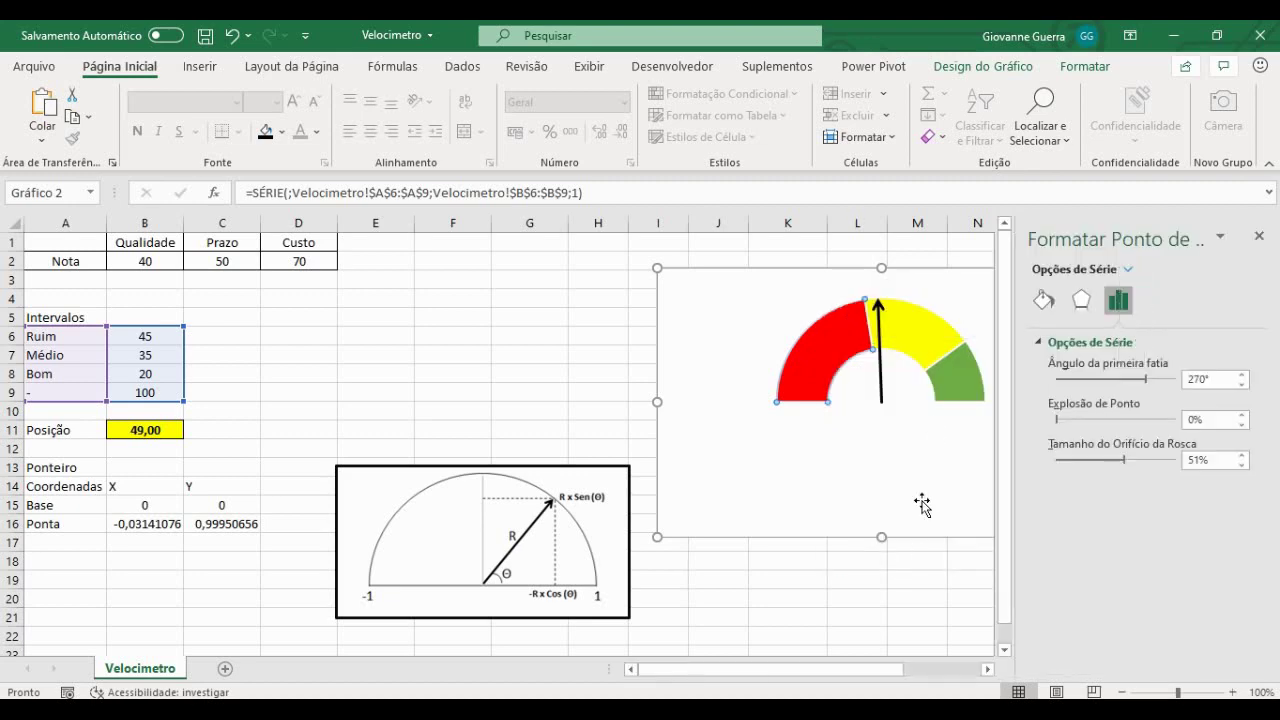
click(1045, 302)
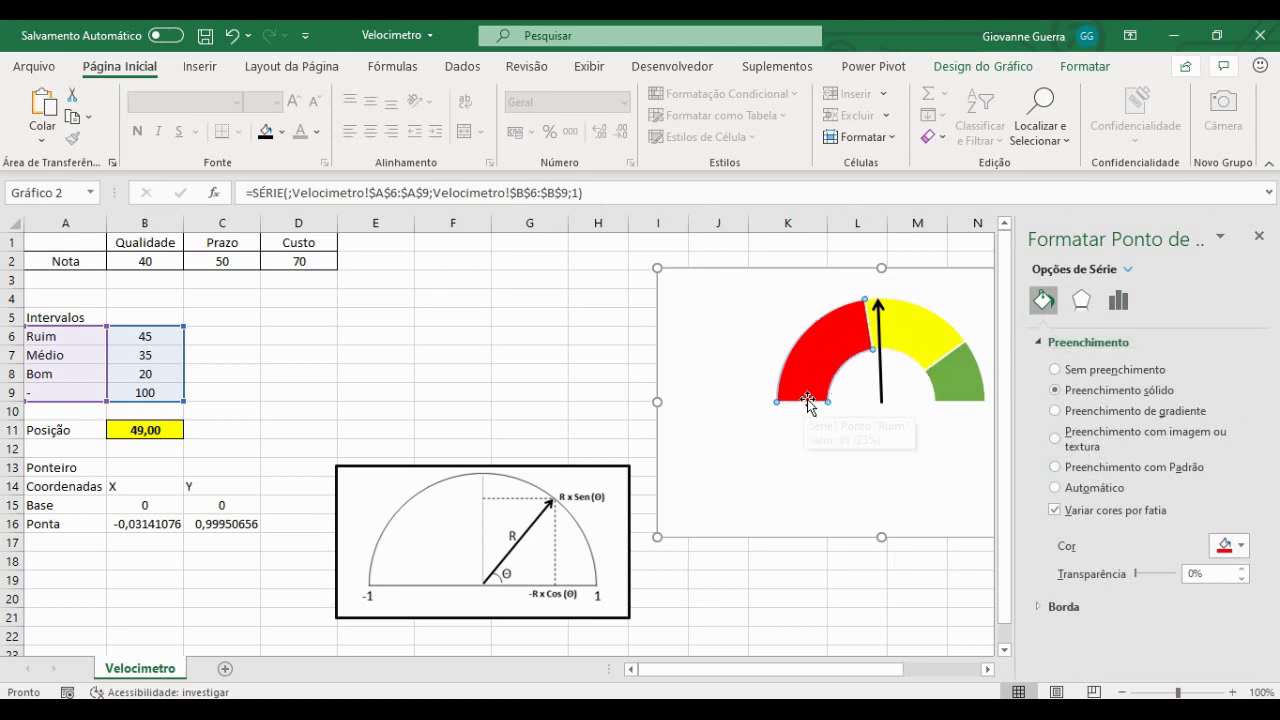
click(1108, 419)
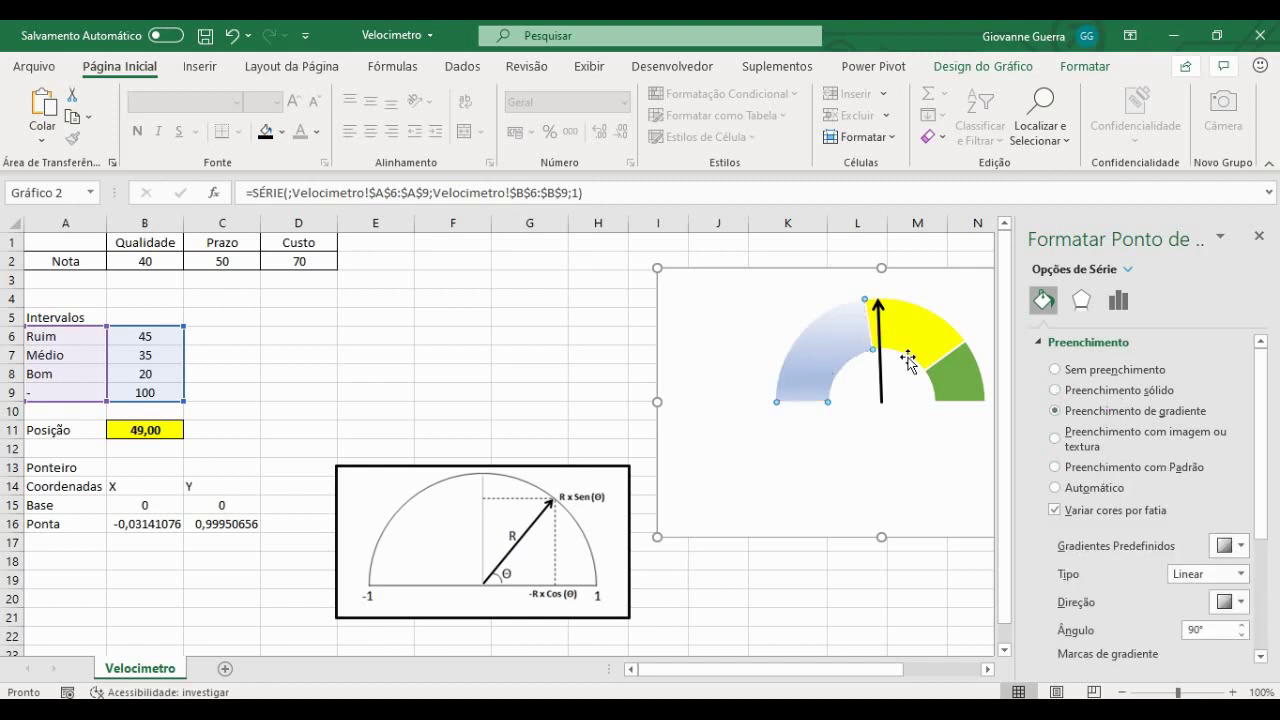
Move the gauge chart over the angle diagram and remove the two middle gradient stops from the Ruim slice's fill.
drag(737, 354, 414, 329)
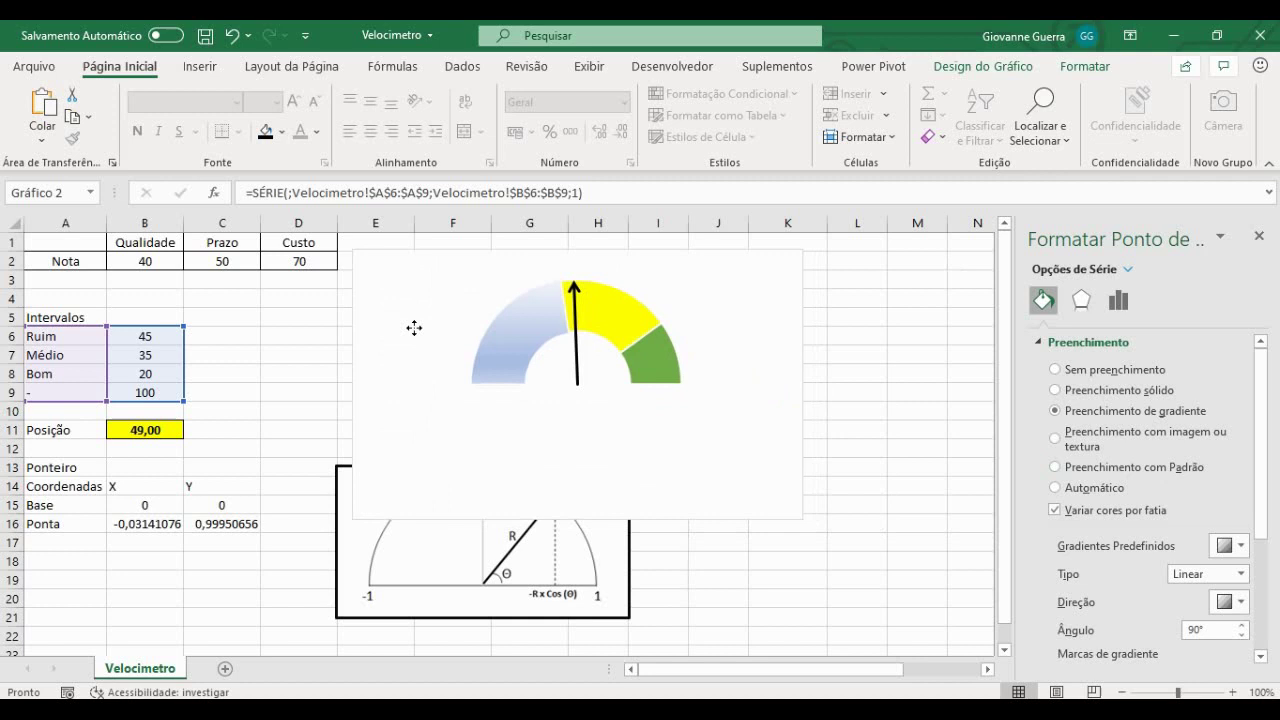
click(516, 332)
click(521, 331)
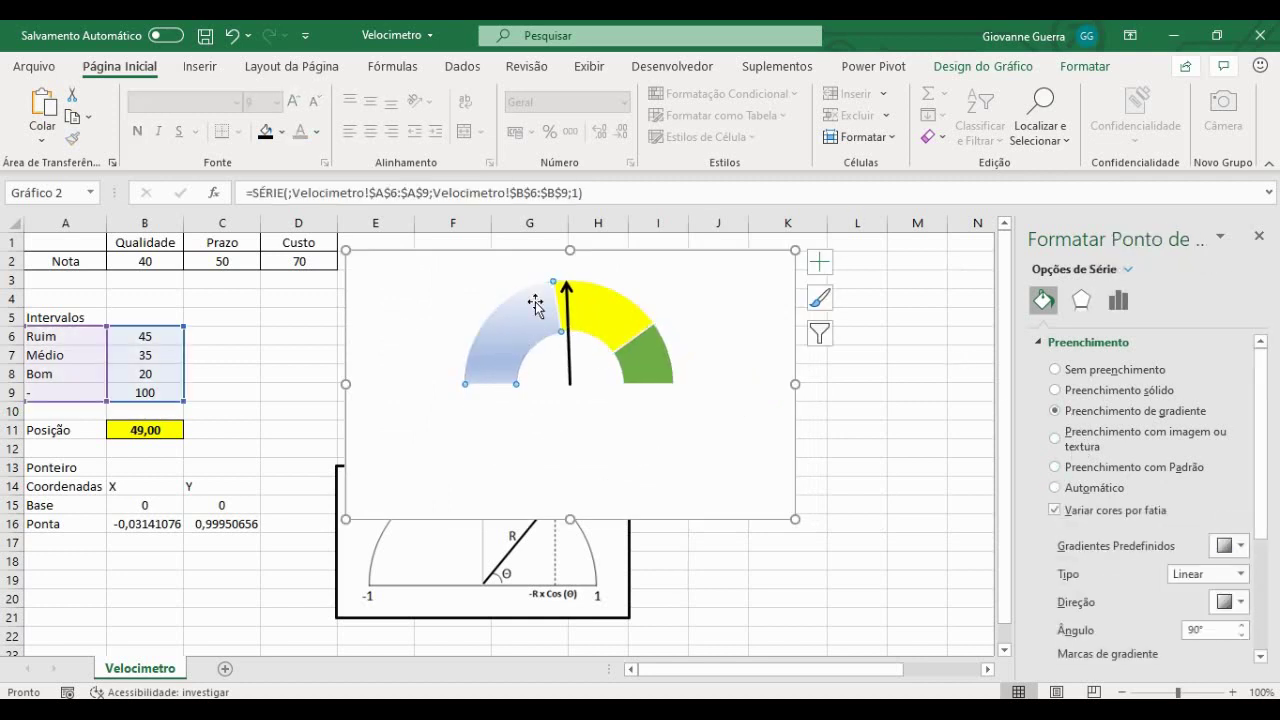
scroll(1100, 480, down, 3)
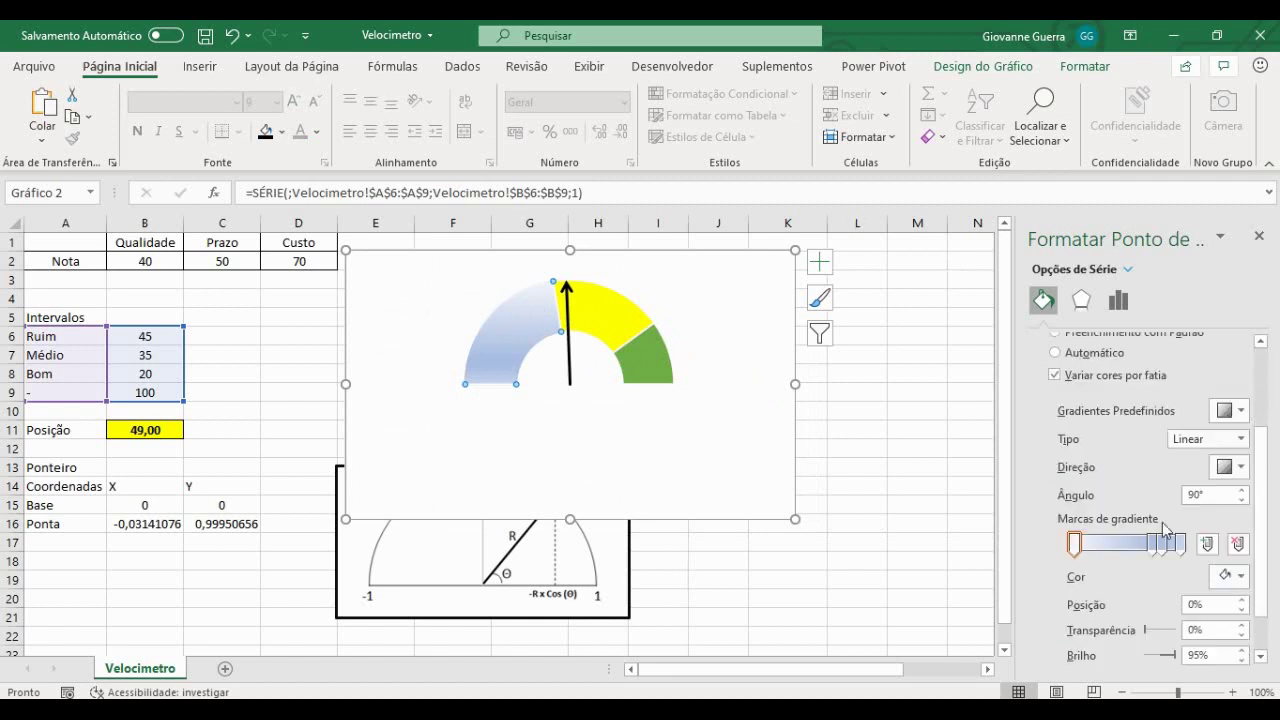
drag(1158, 545, 1142, 546)
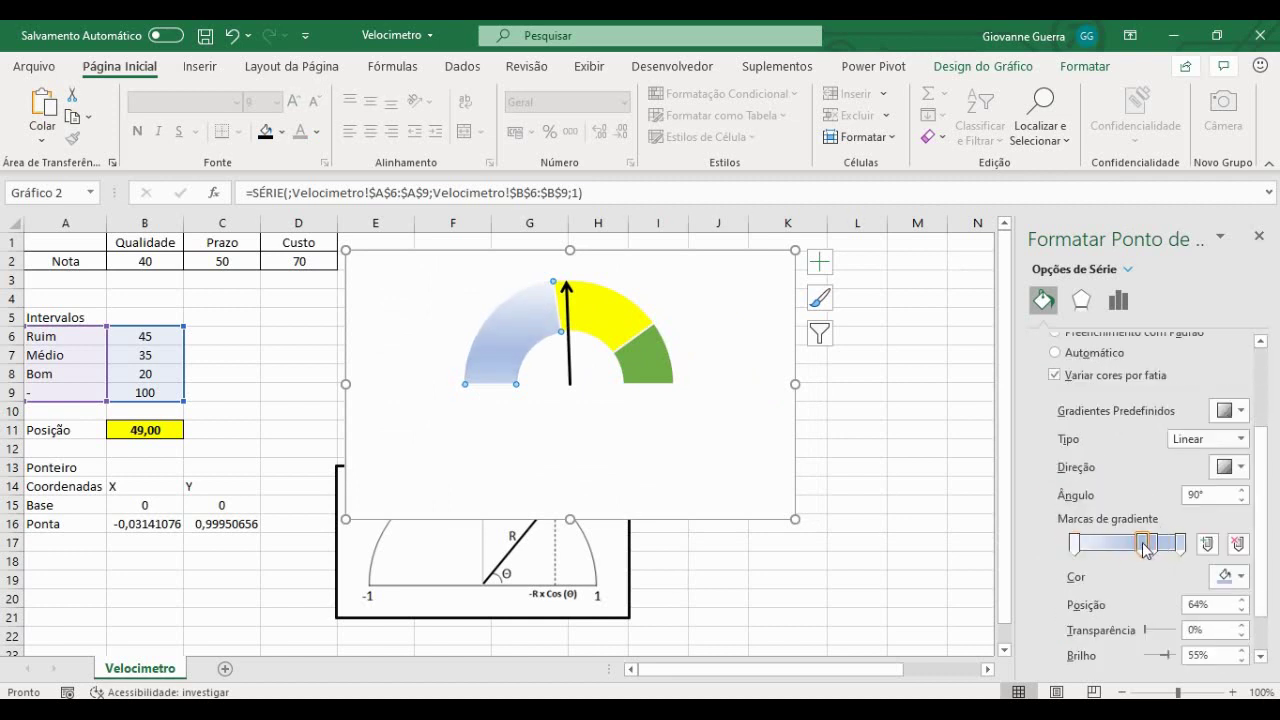
click(1240, 546)
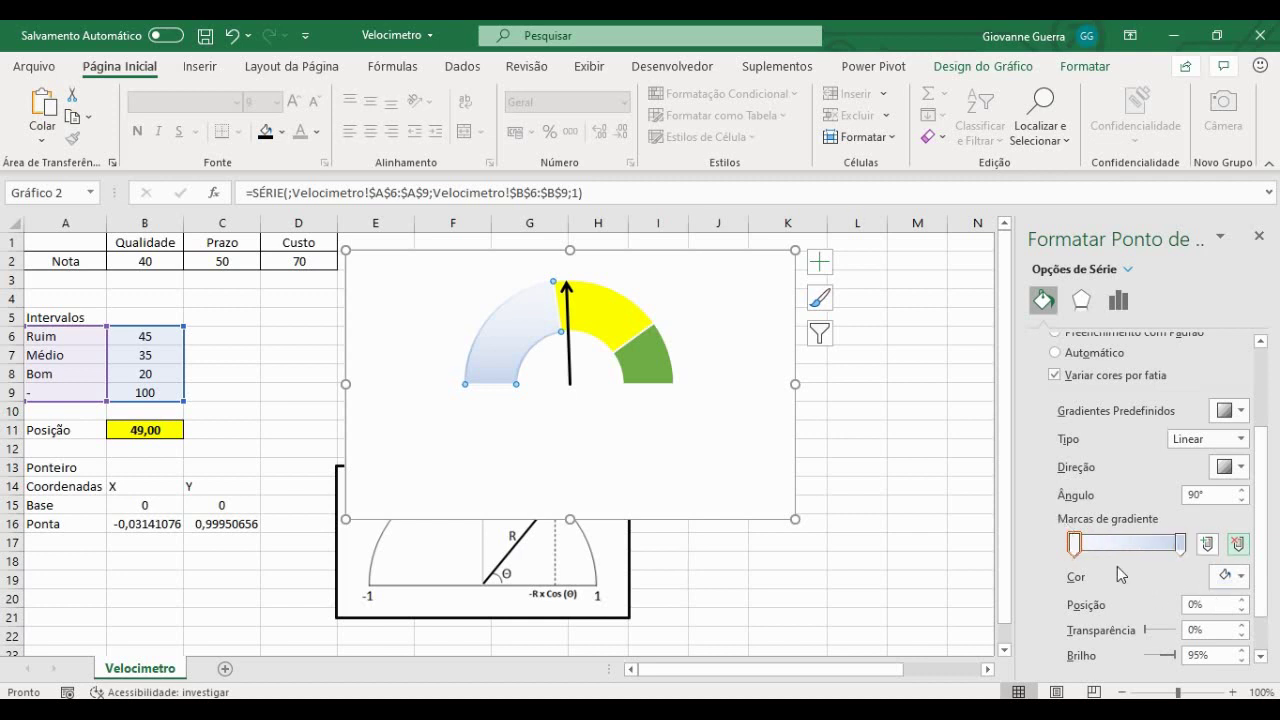
Colour the Ruim slice's two gradient stops yellow at 0% and red near the end of the gradient.
click(1236, 576)
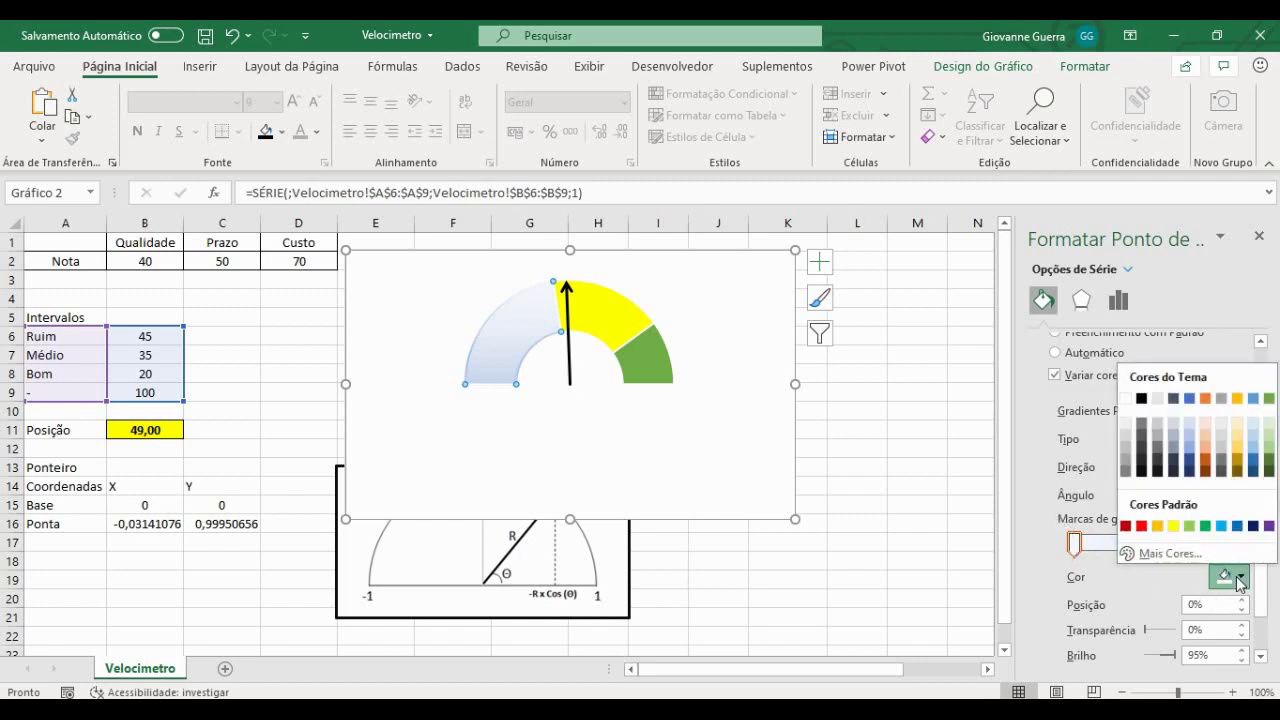
click(1143, 527)
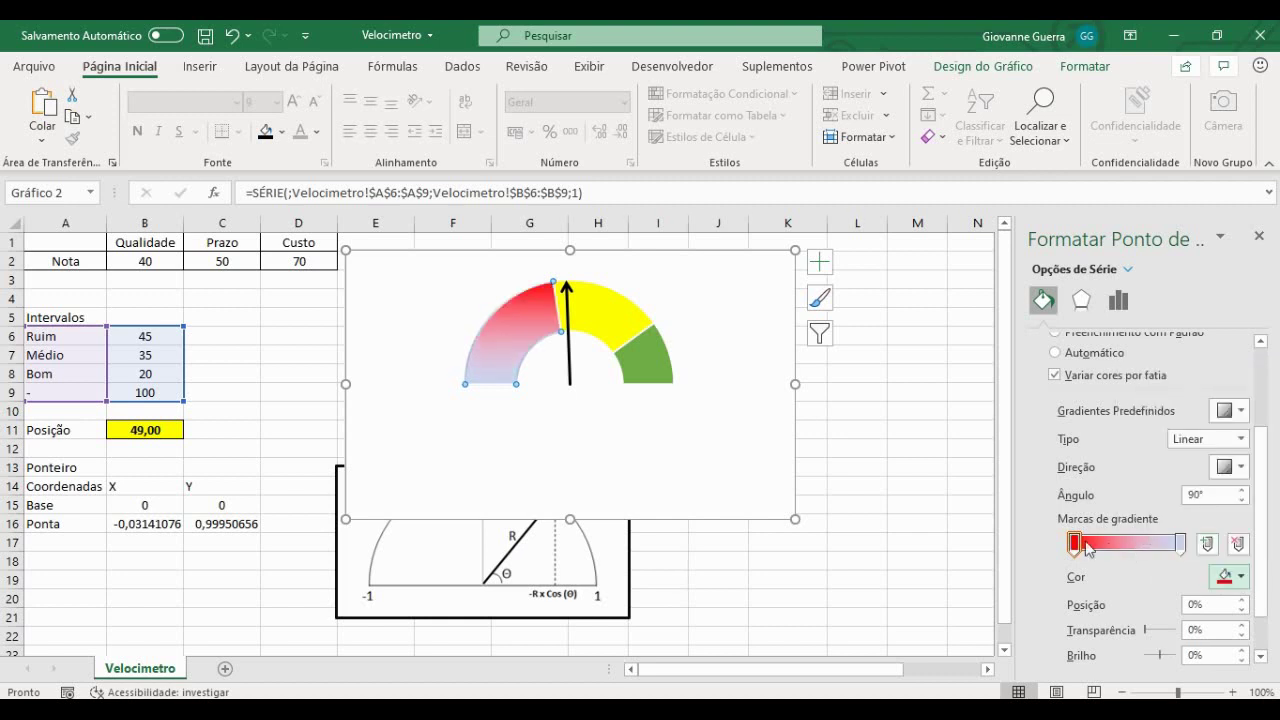
mouse_move(1075, 546)
mouse_down()
mouse_move(1157, 552)
mouse_move(1060, 549)
mouse_up()
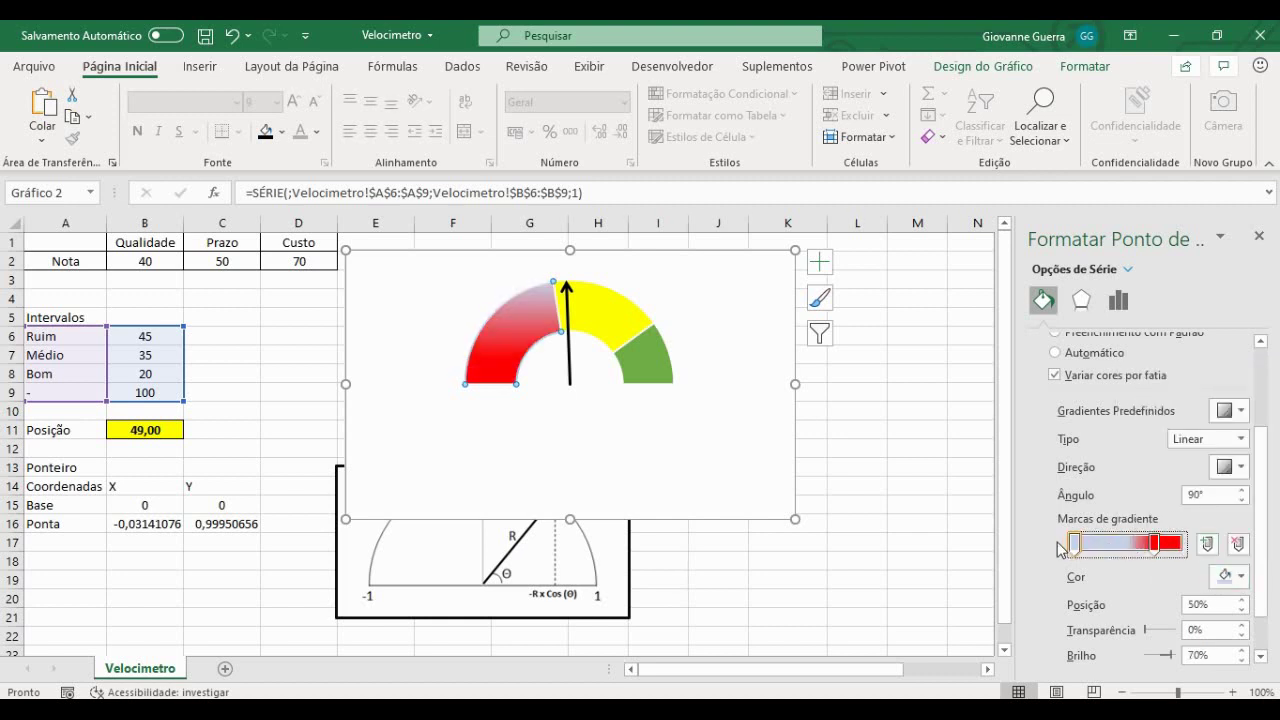
drag(1155, 545, 1175, 543)
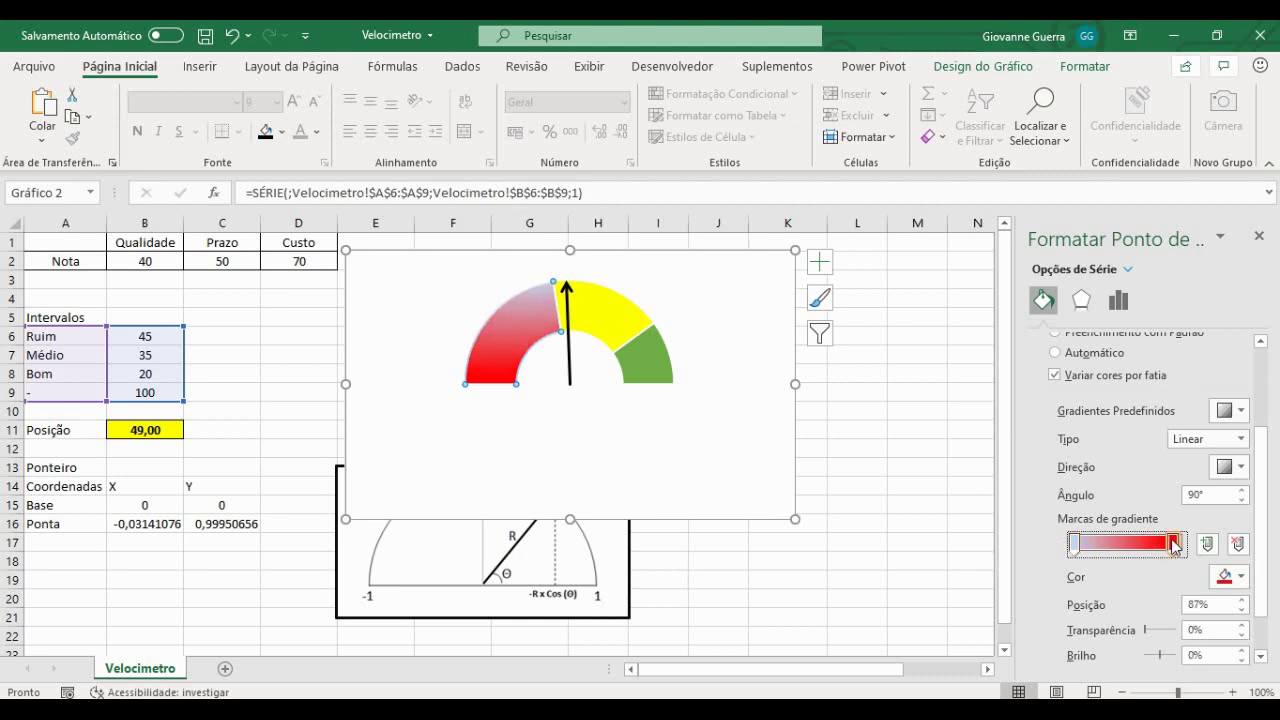
click(1075, 545)
click(1237, 577)
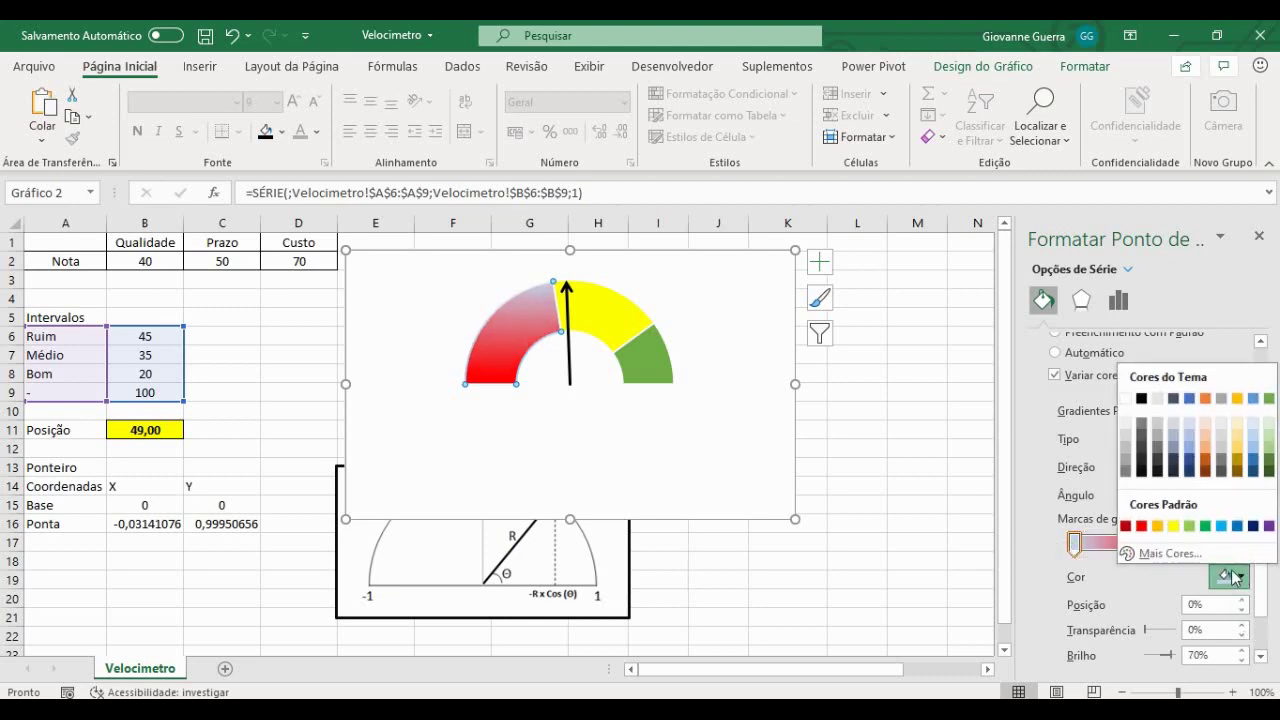
click(1174, 527)
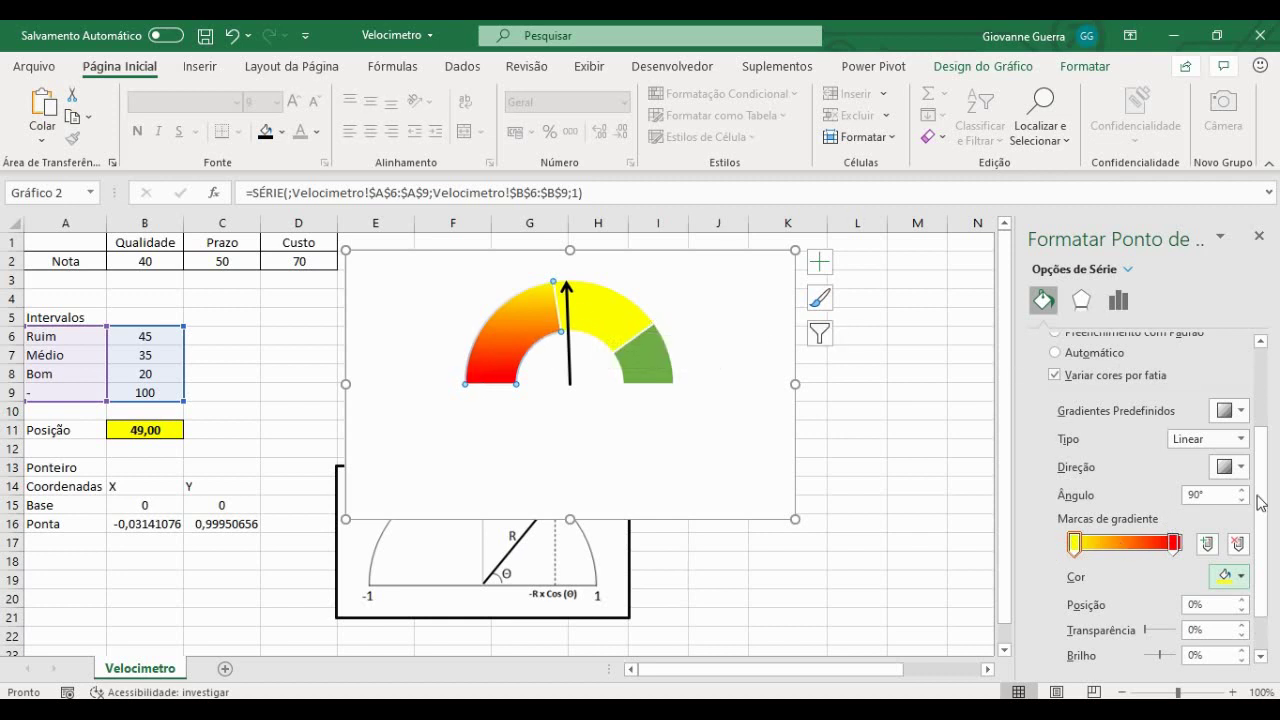
Set the Ruim slice's linear gradient to the 135° diagonal direction, with the yellow stop at 12% and the red stop at 46%.
click(1231, 467)
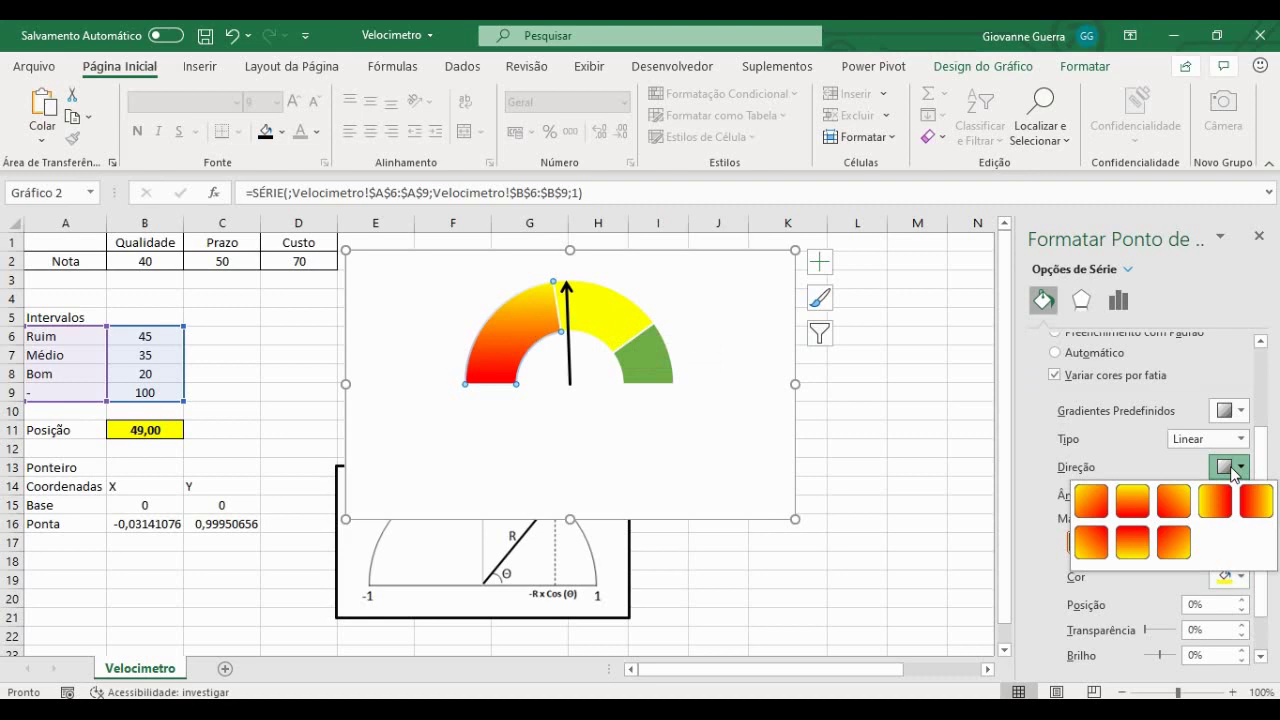
click(1176, 503)
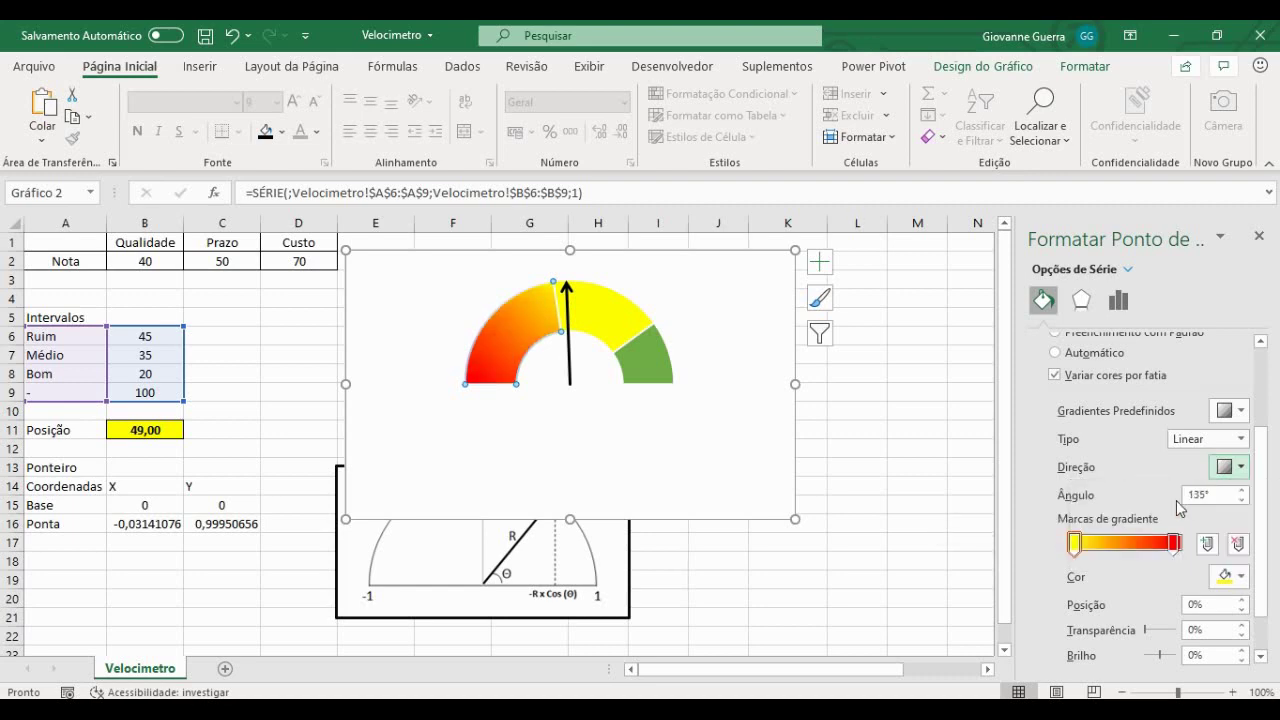
drag(1076, 543, 1096, 545)
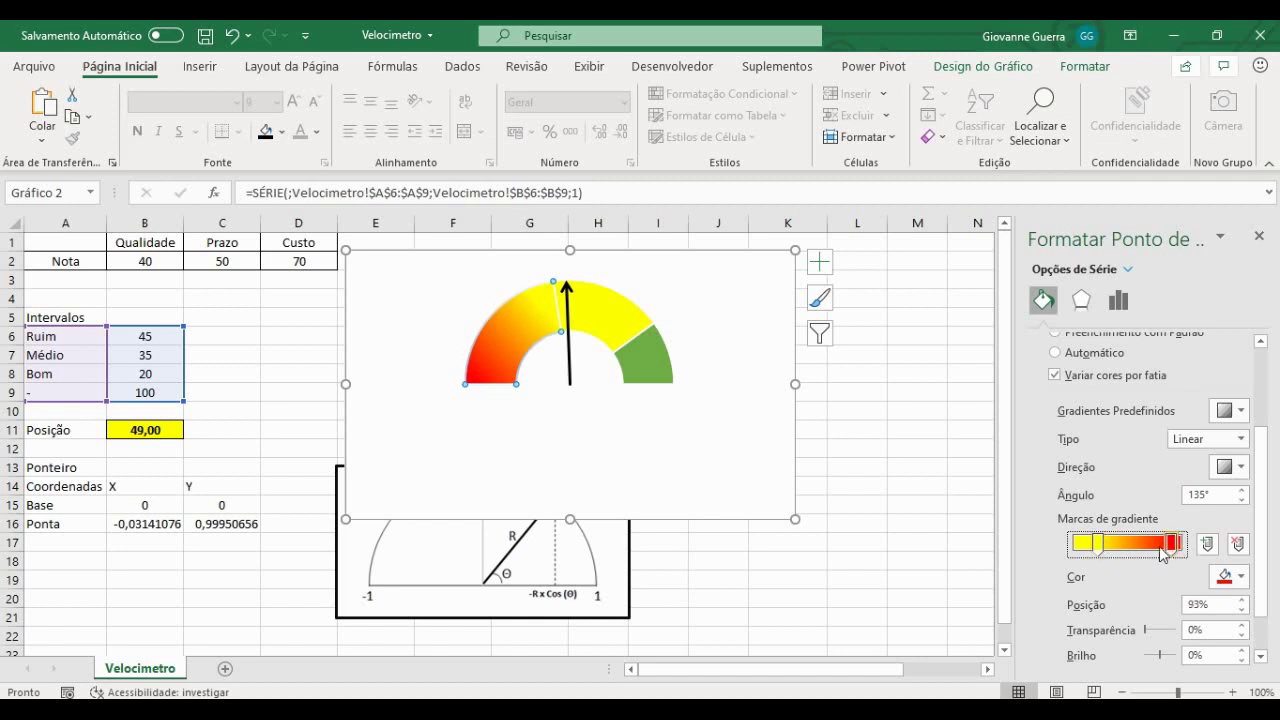
drag(1173, 545, 1129, 551)
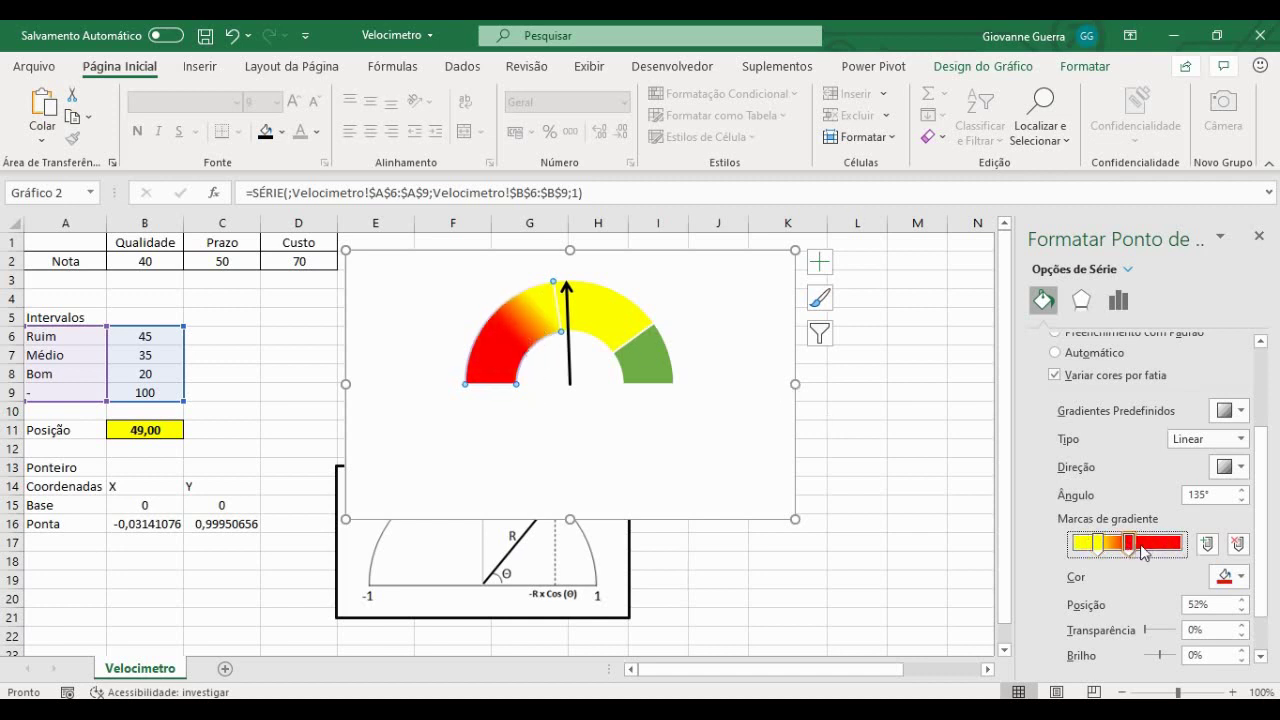
drag(1129, 549, 1122, 549)
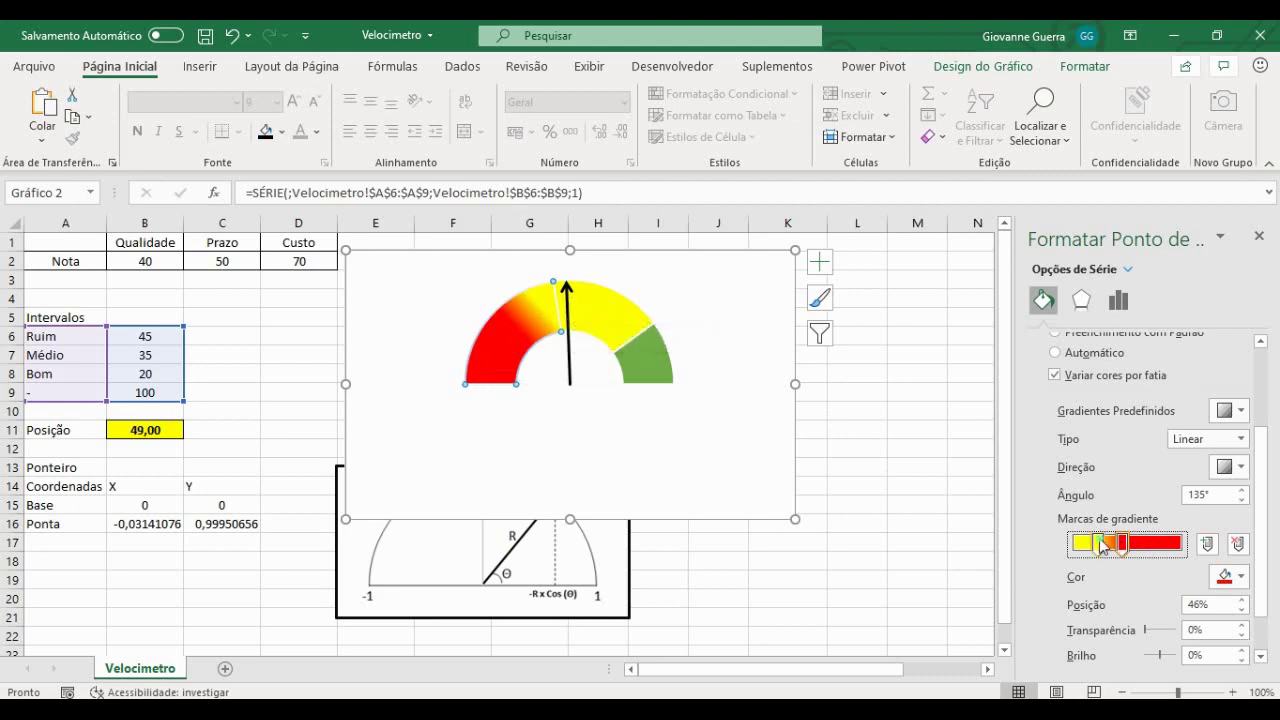
drag(1097, 543, 1089, 545)
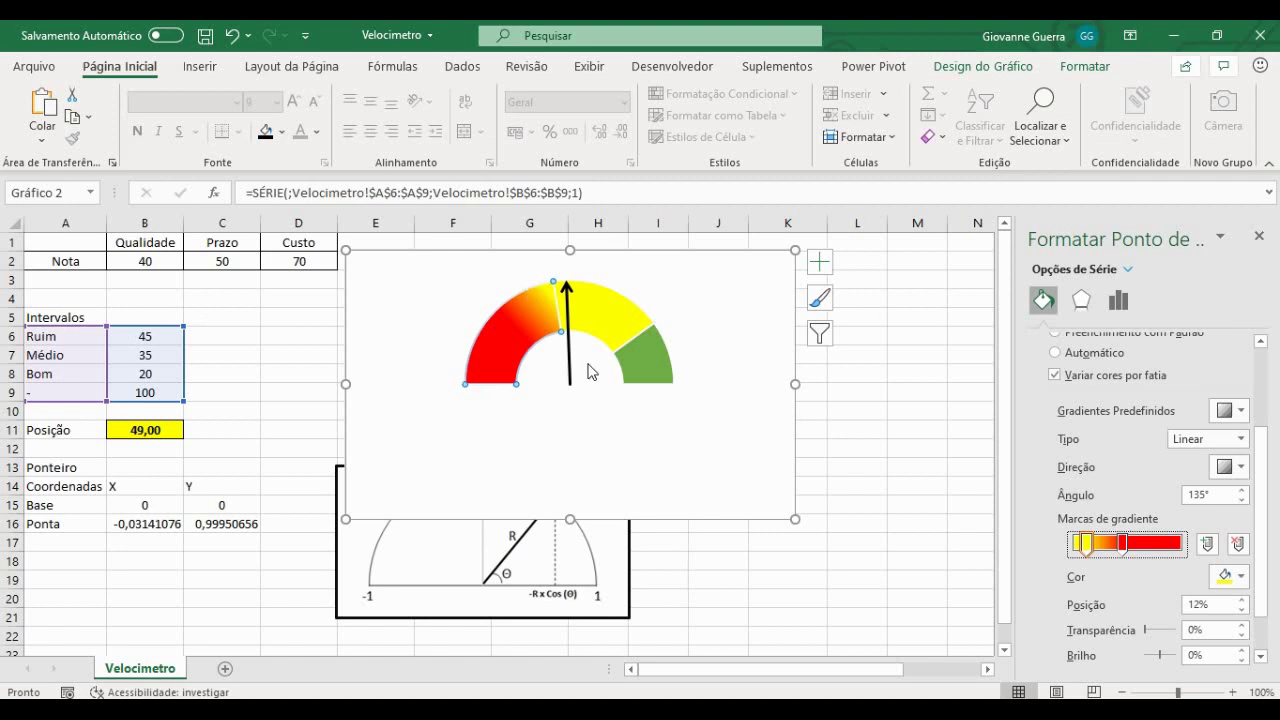
Give the yellow Médio slice a gradient fill and remove two of its four gradient stops.
click(608, 308)
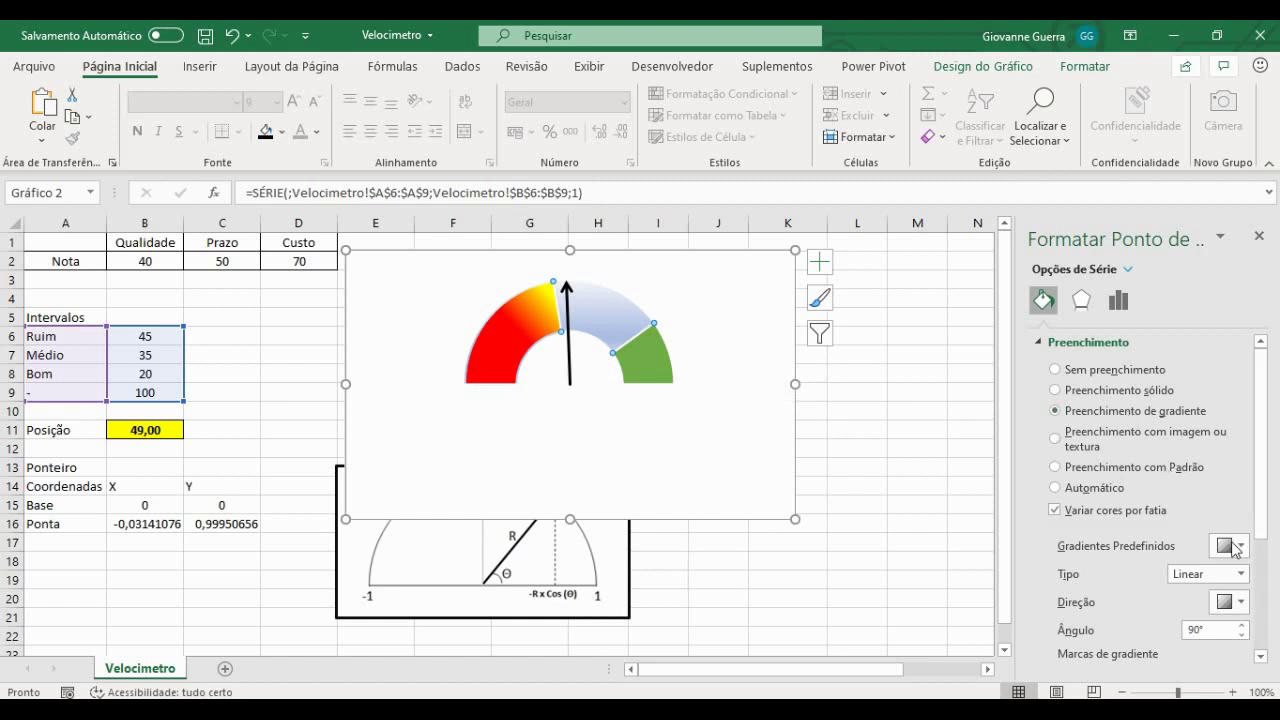
scroll(1140, 540, down, 2)
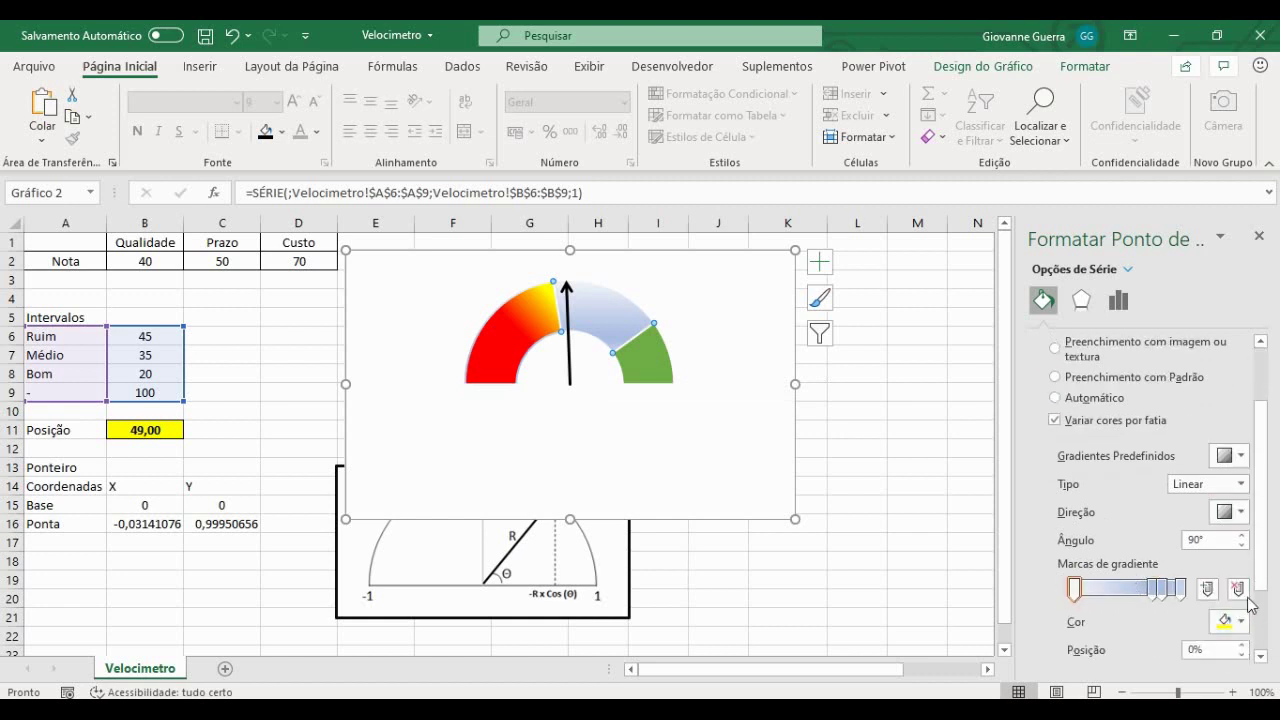
click(1240, 592)
click(1240, 592)
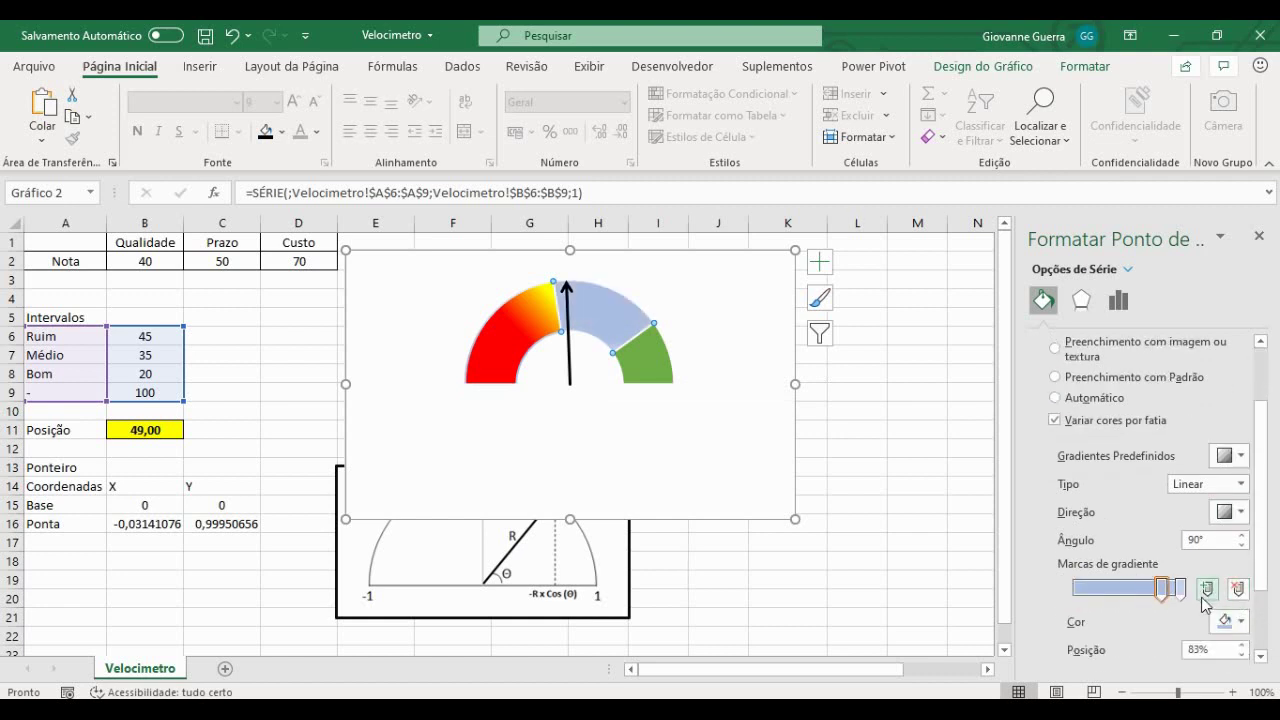
Colour the Médio slice's gradient stops yellow and light green, moving the yellow one to 6%.
click(1240, 621)
click(1177, 577)
click(1181, 590)
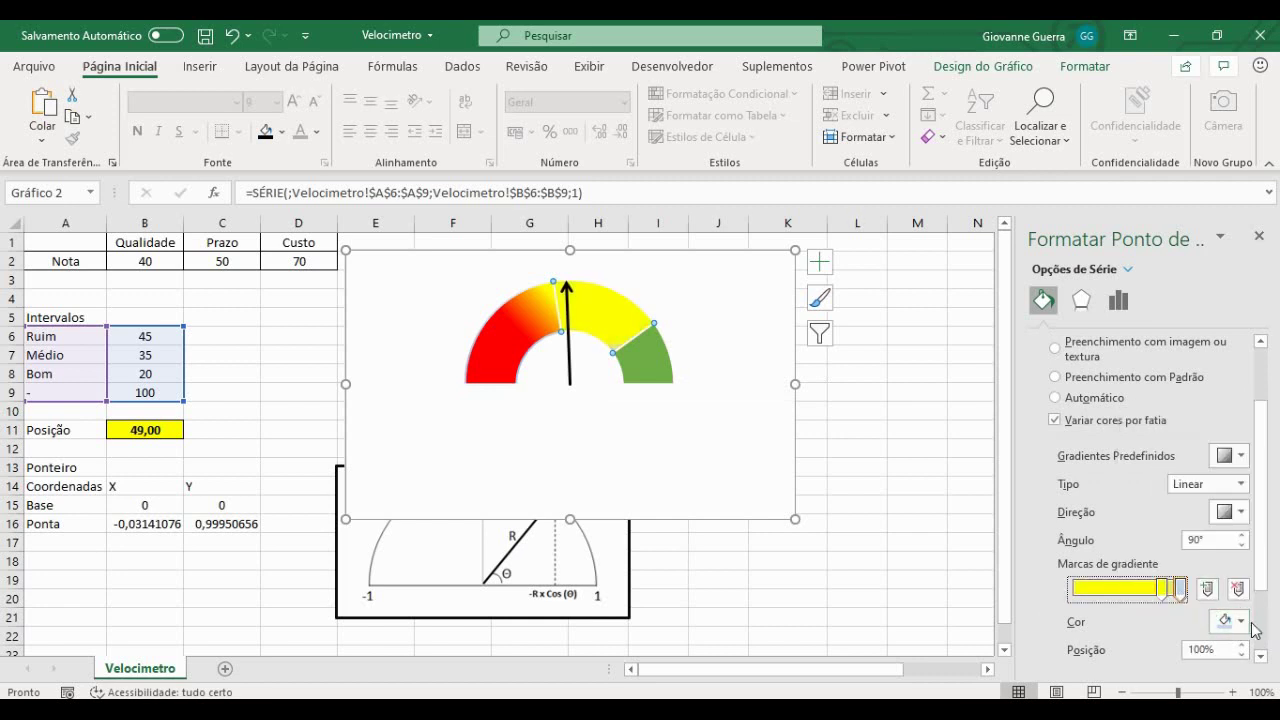
click(1236, 623)
click(1190, 571)
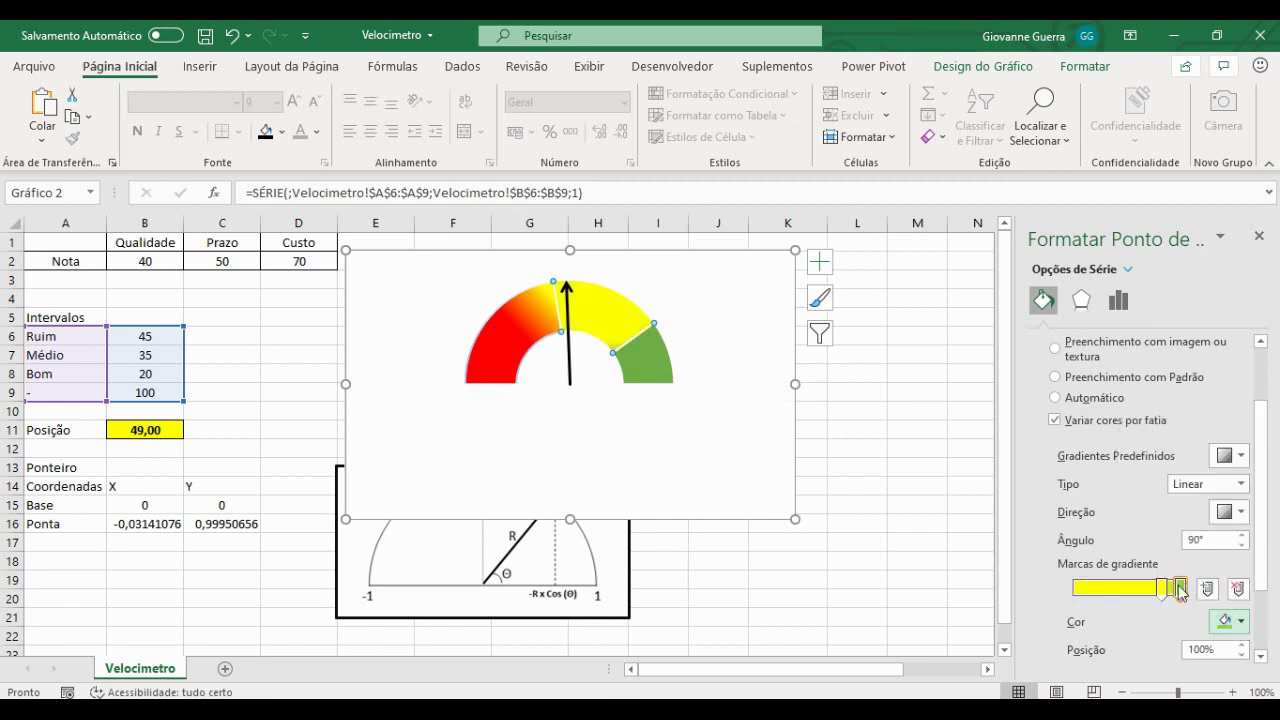
drag(1165, 589, 1080, 590)
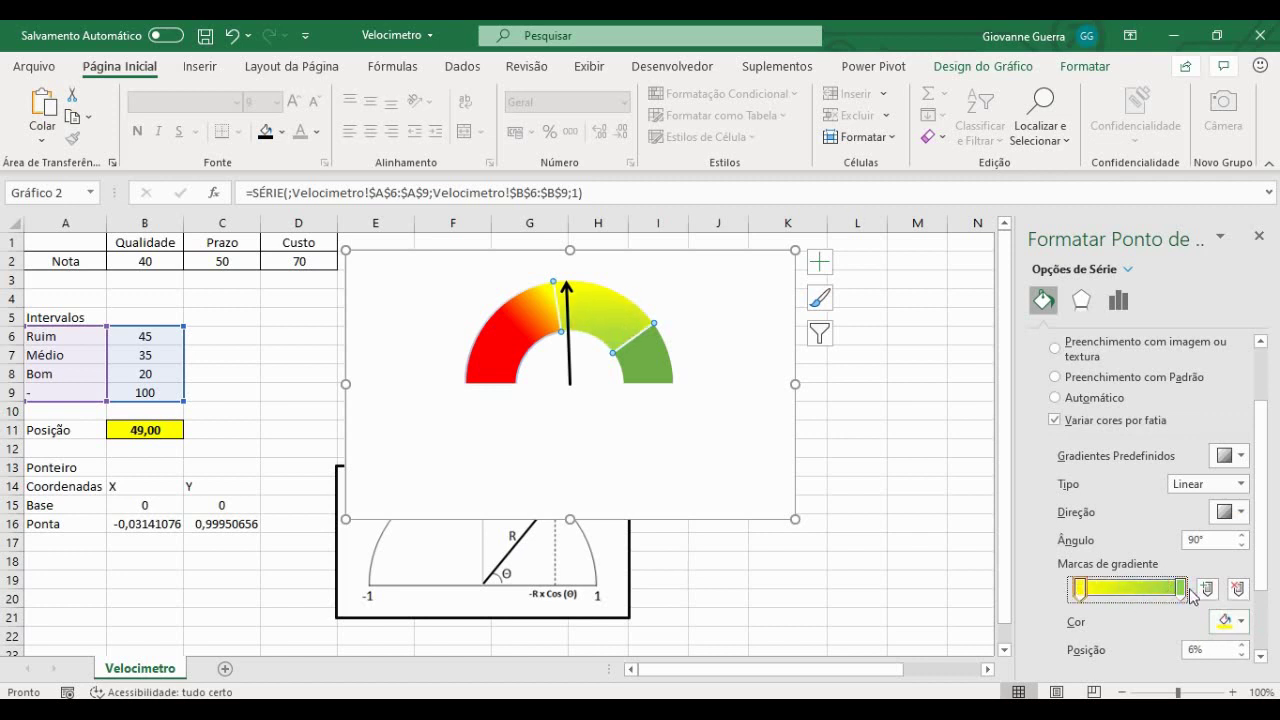
Set the Médio slice's gradient direction to the 45° diagonal, with the yellow stop at about 57% and the light green stop at 71%.
click(1240, 514)
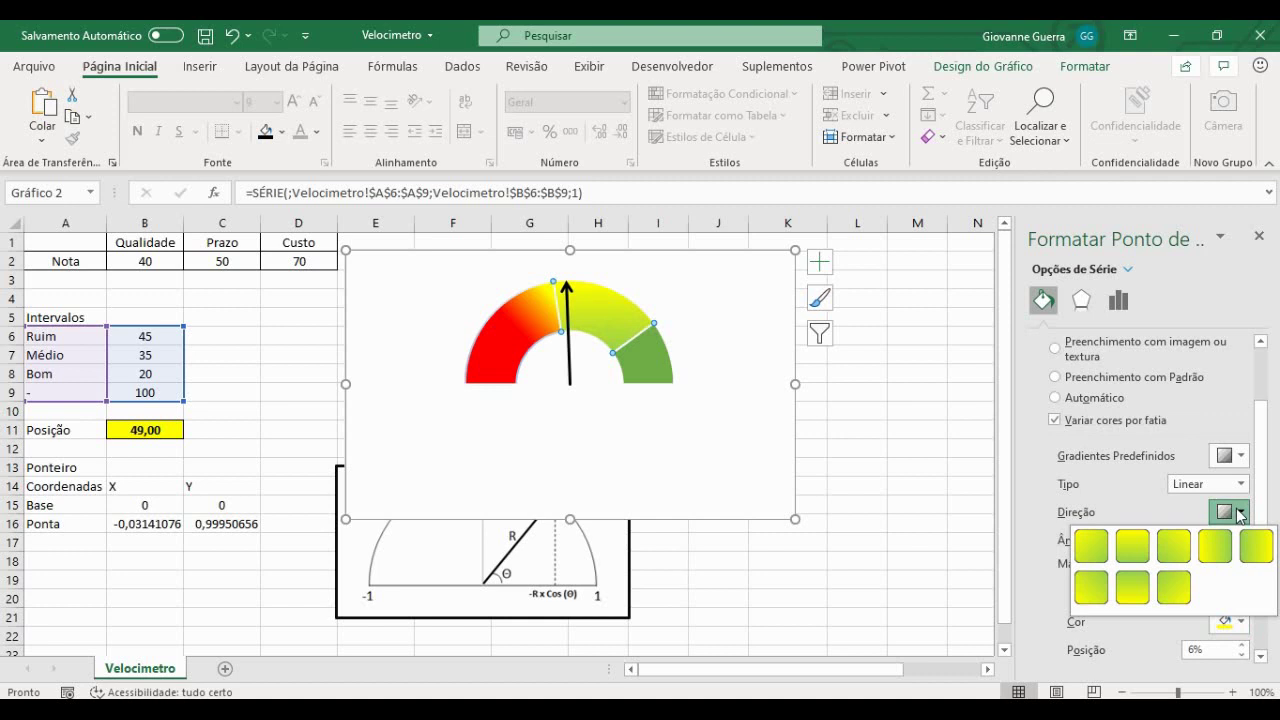
click(1095, 548)
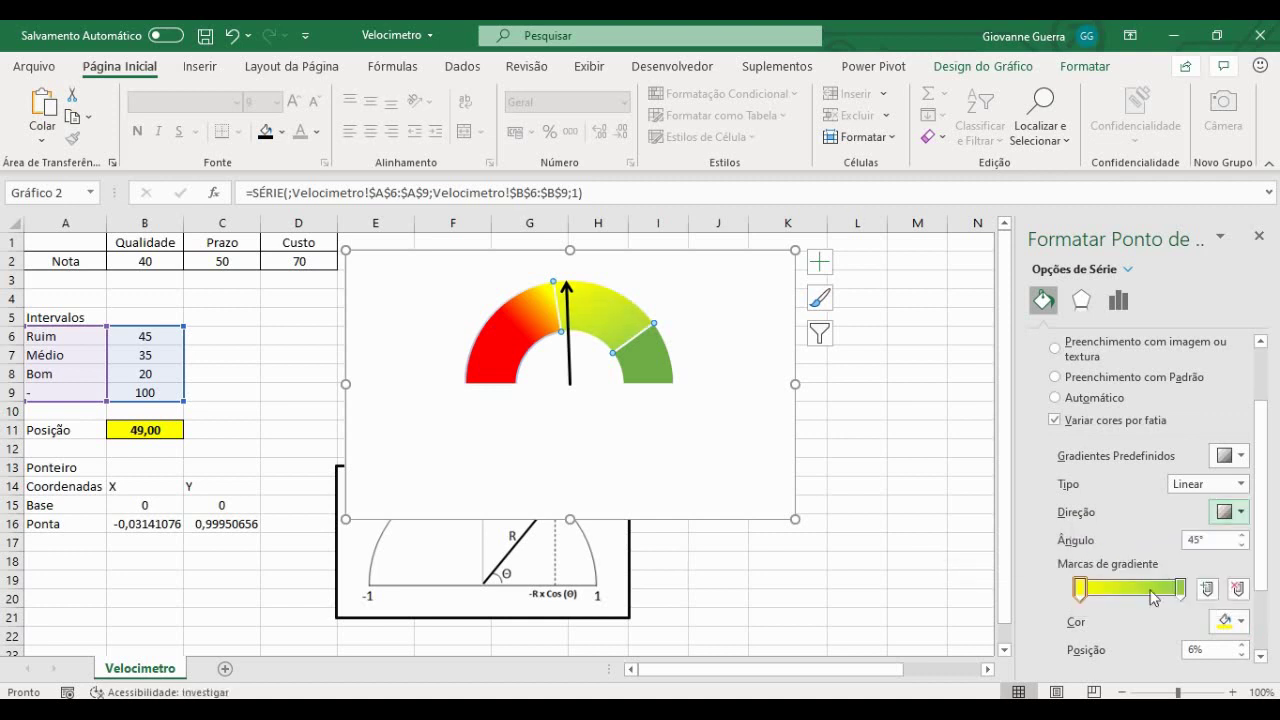
drag(1181, 588, 1160, 592)
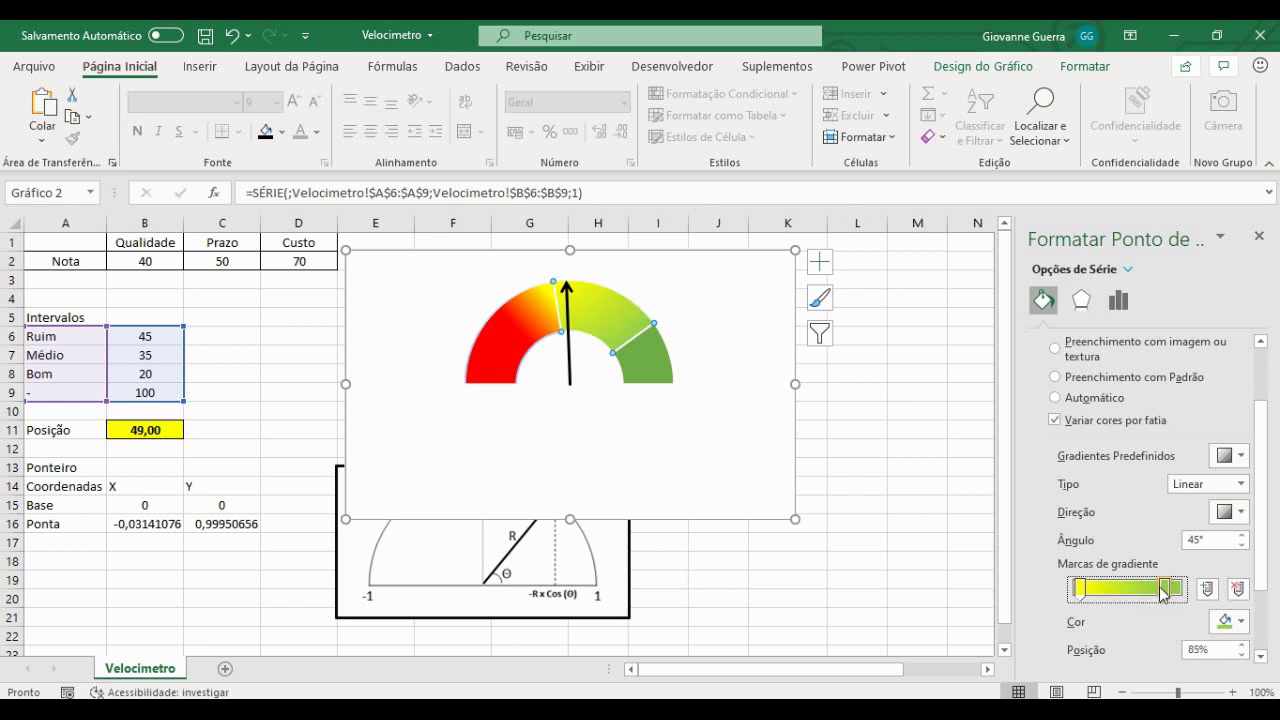
drag(1080, 590, 1148, 603)
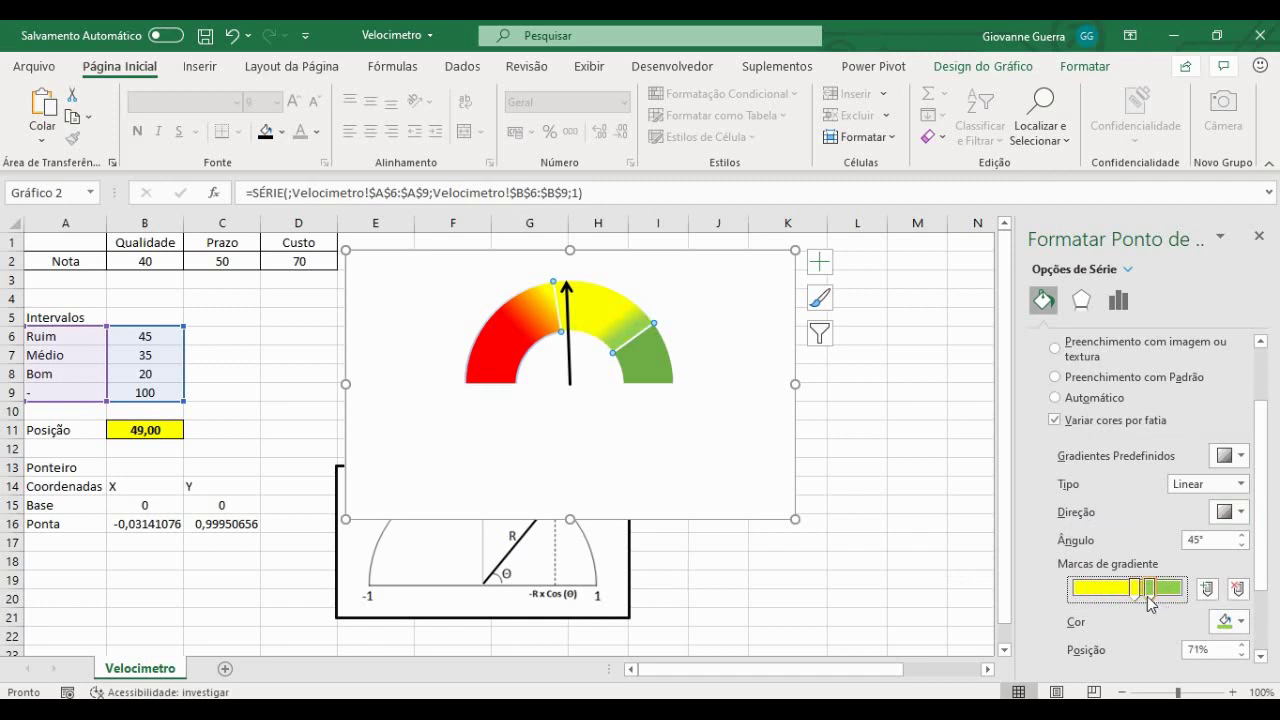
Give the green Bom slice a gradient fill with a light green stop at 30% and a green stop at 71%.
click(645, 363)
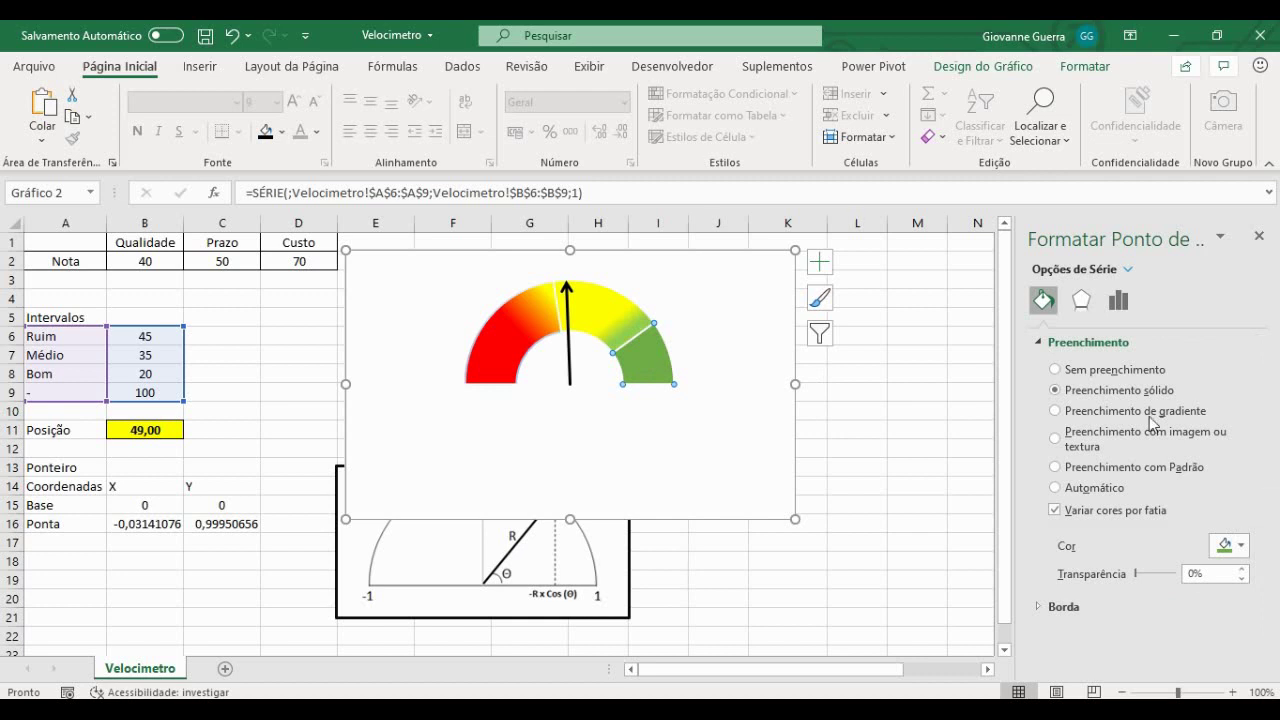
click(1114, 411)
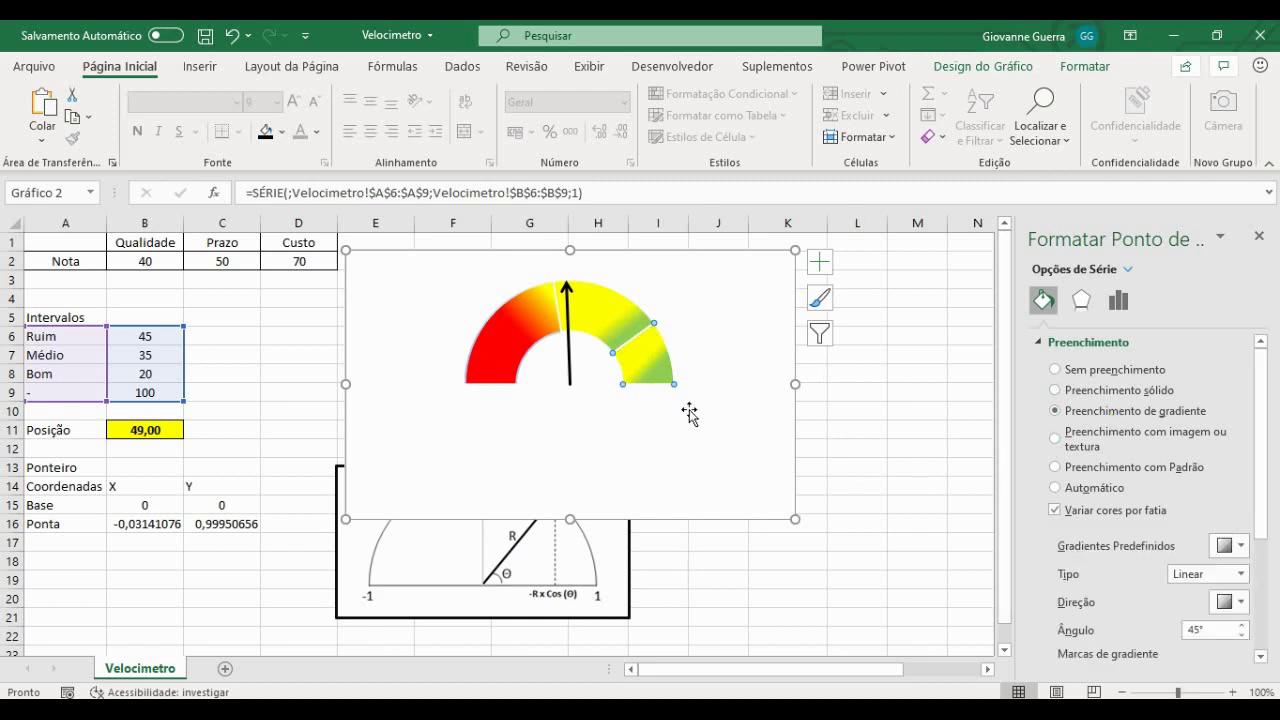
scroll(1143, 580, down, 4)
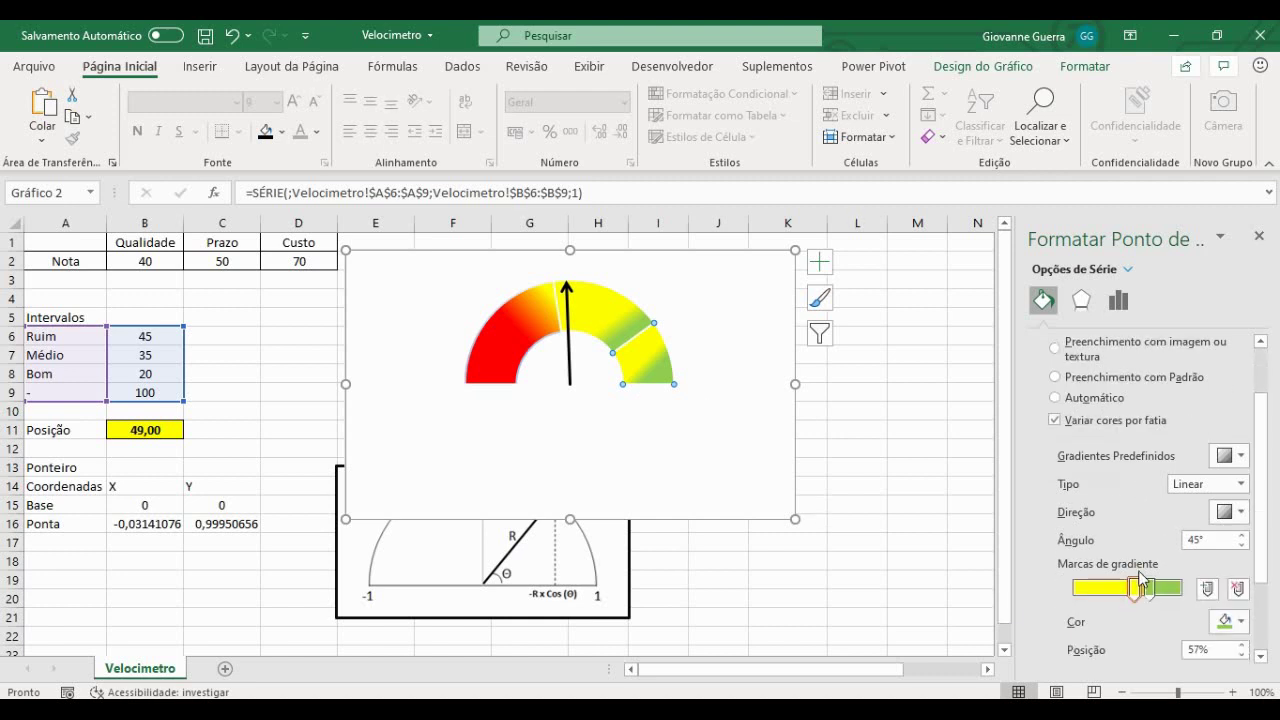
drag(1137, 505, 1105, 503)
click(1240, 532)
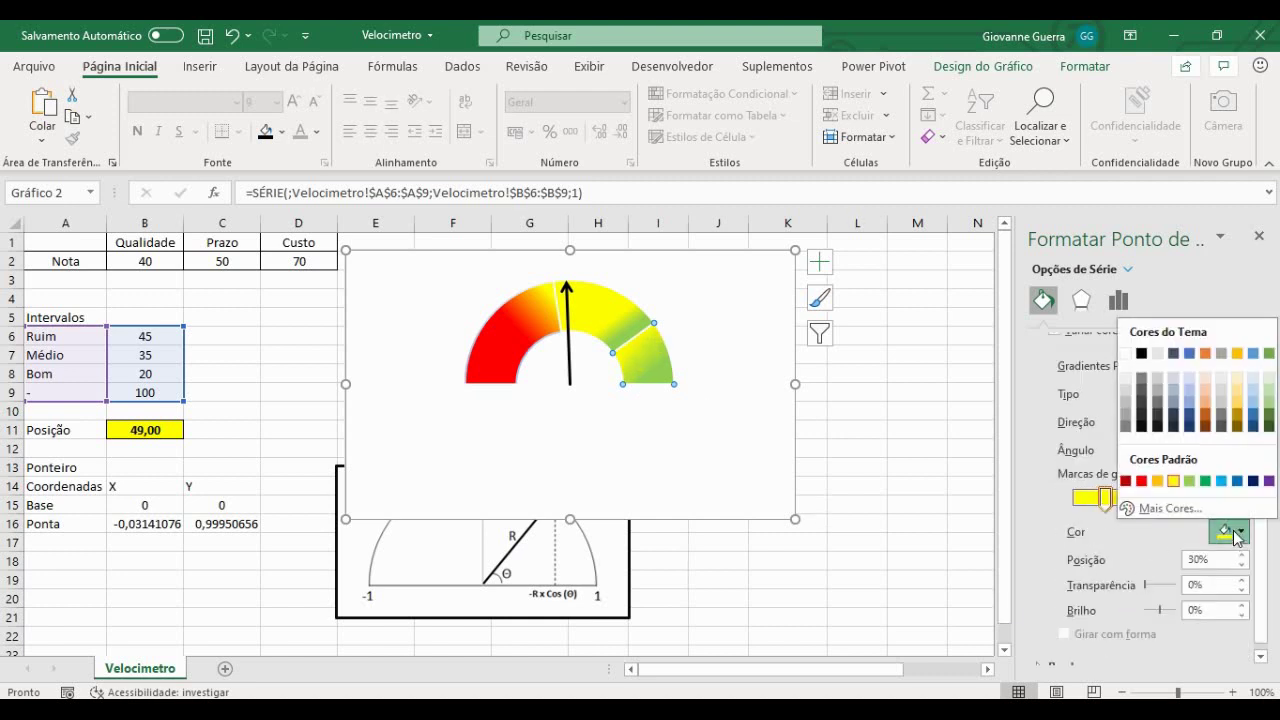
click(1189, 482)
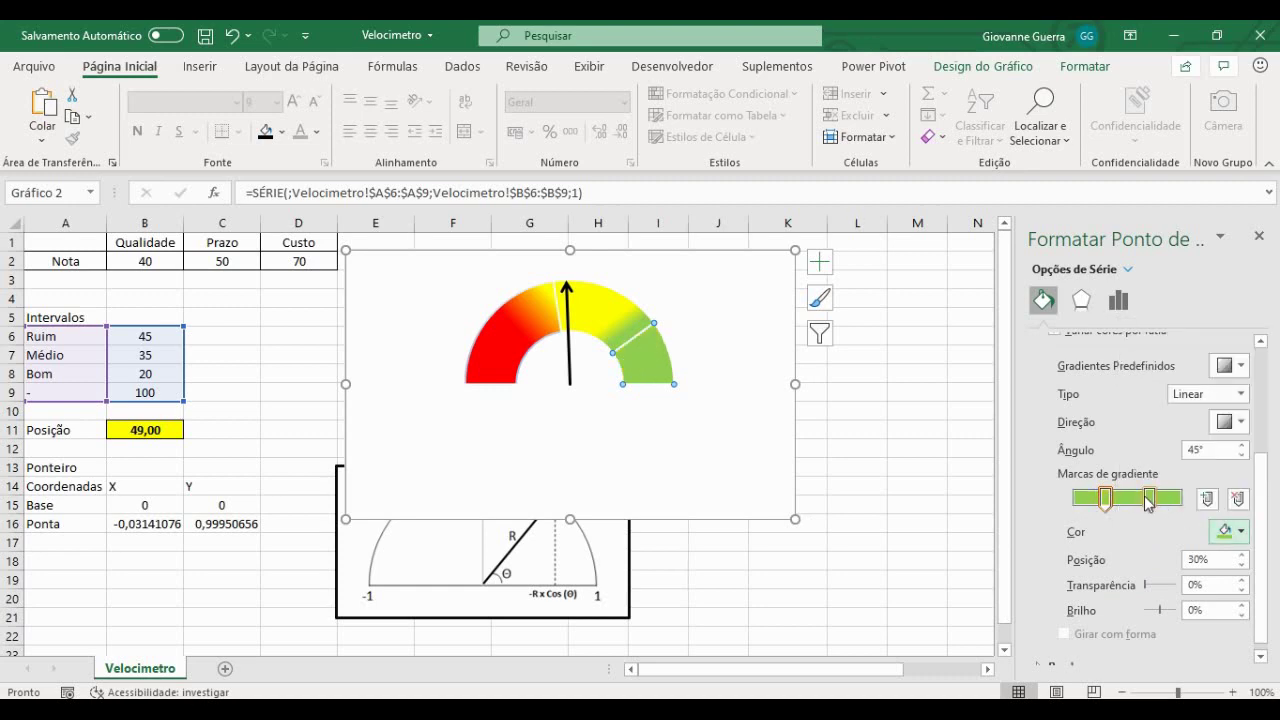
click(1148, 500)
click(1240, 531)
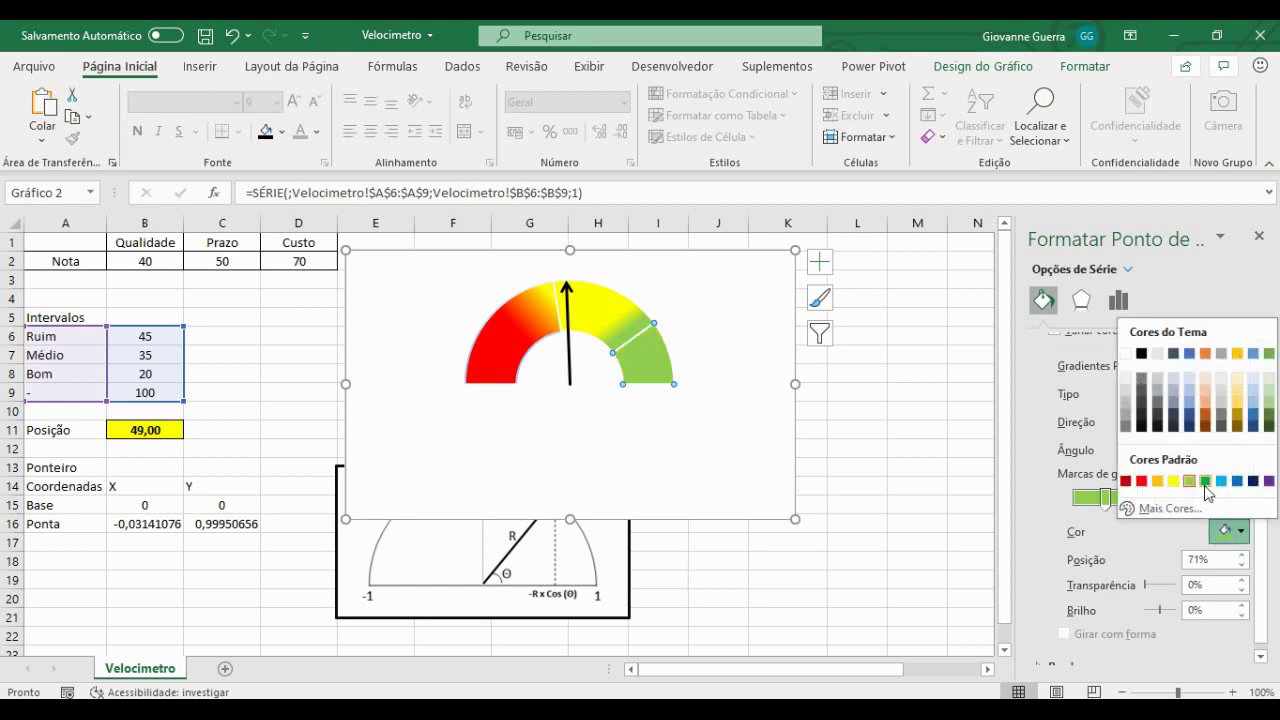
click(1206, 481)
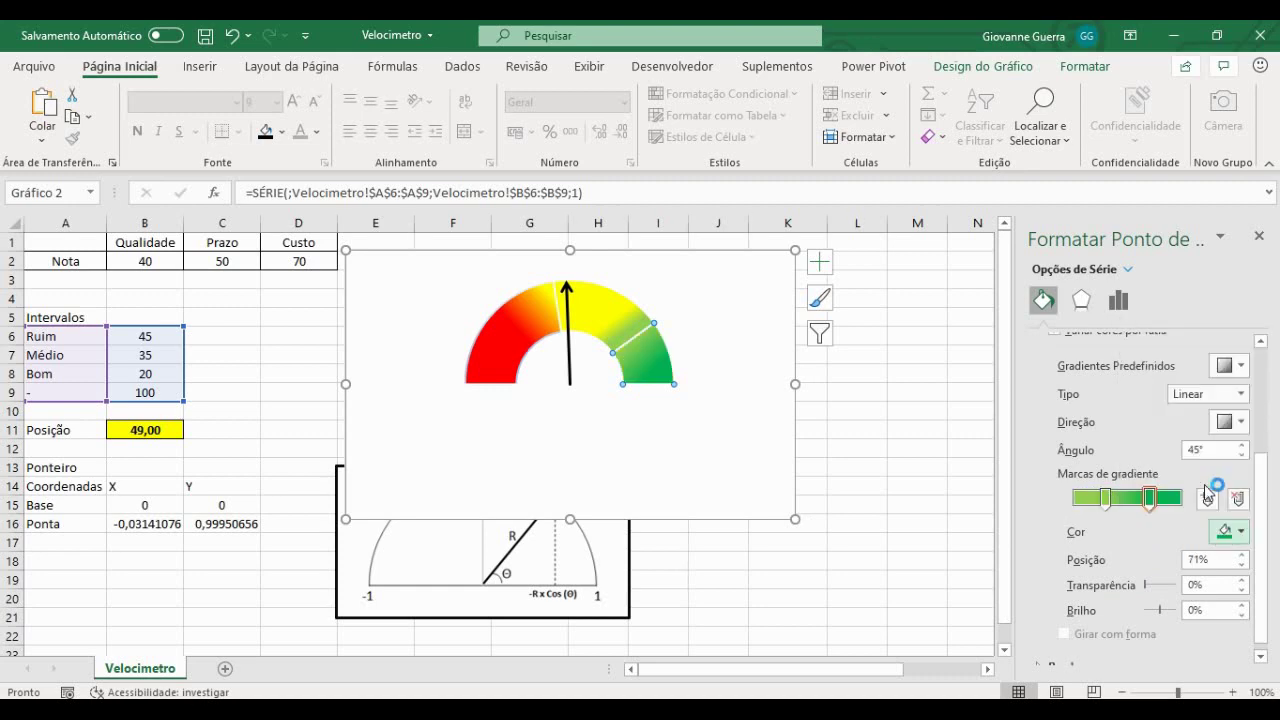
Move the Bom slice's light green stop to 51% and its green stop closer to the end, then deselect the chart and close the formatting pane.
click(1116, 500)
mouse_move(1120, 503)
mouse_down()
mouse_move(1168, 502)
mouse_move(1128, 503)
mouse_up()
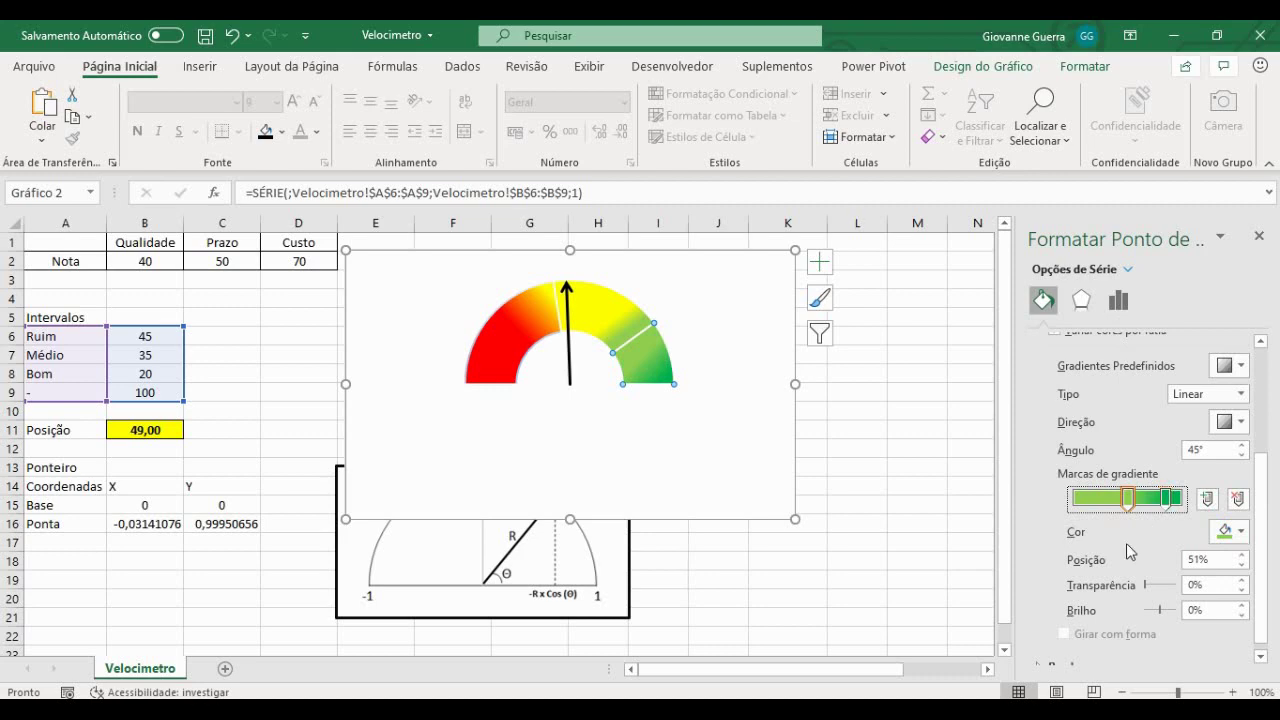
click(972, 435)
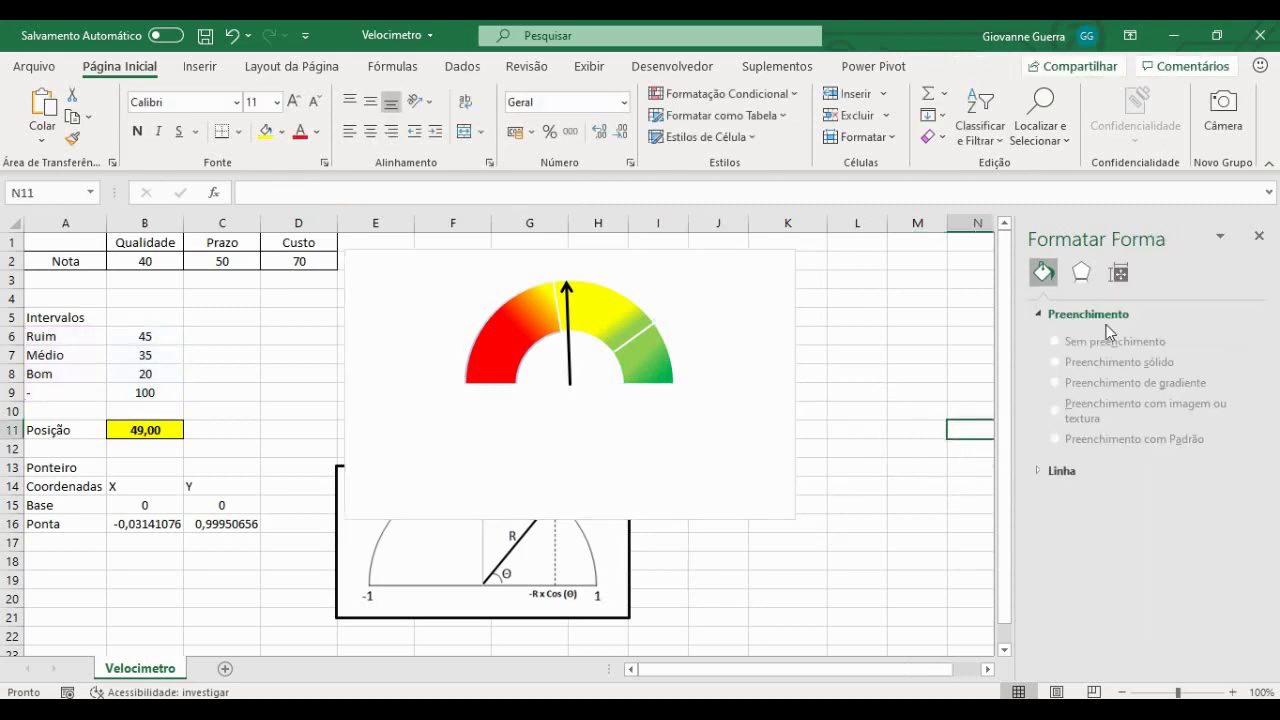
click(1259, 235)
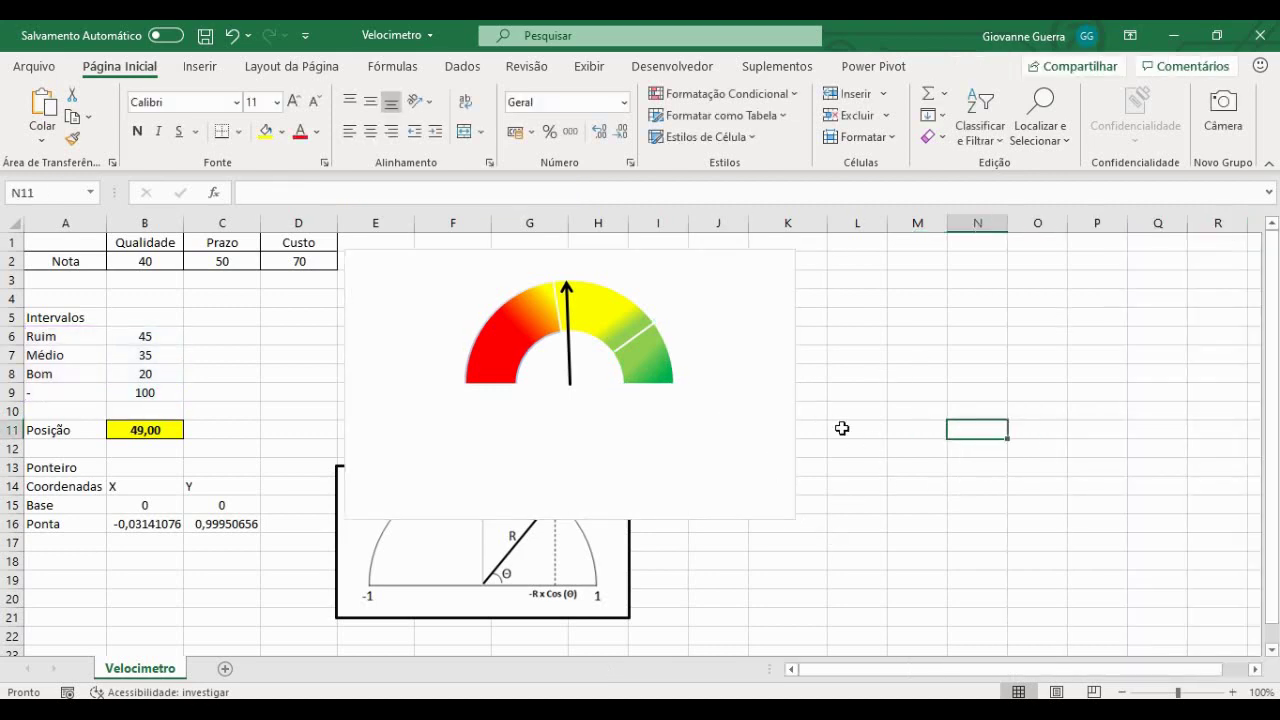